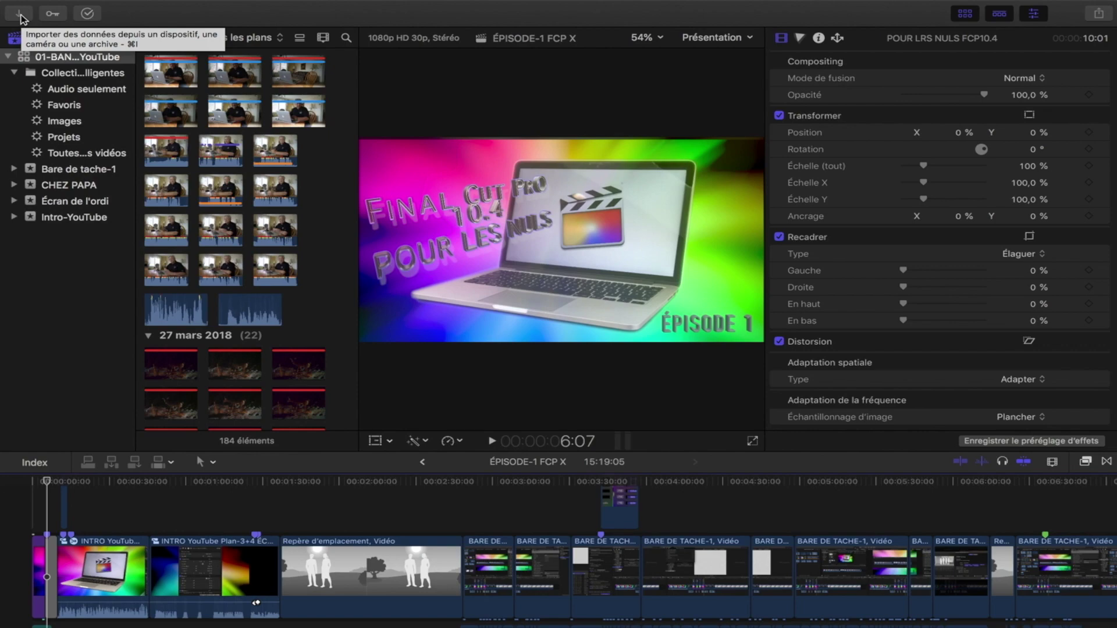
Open and close the media import window and the keyword editor.
{"action": "key", "text": "super+i"}
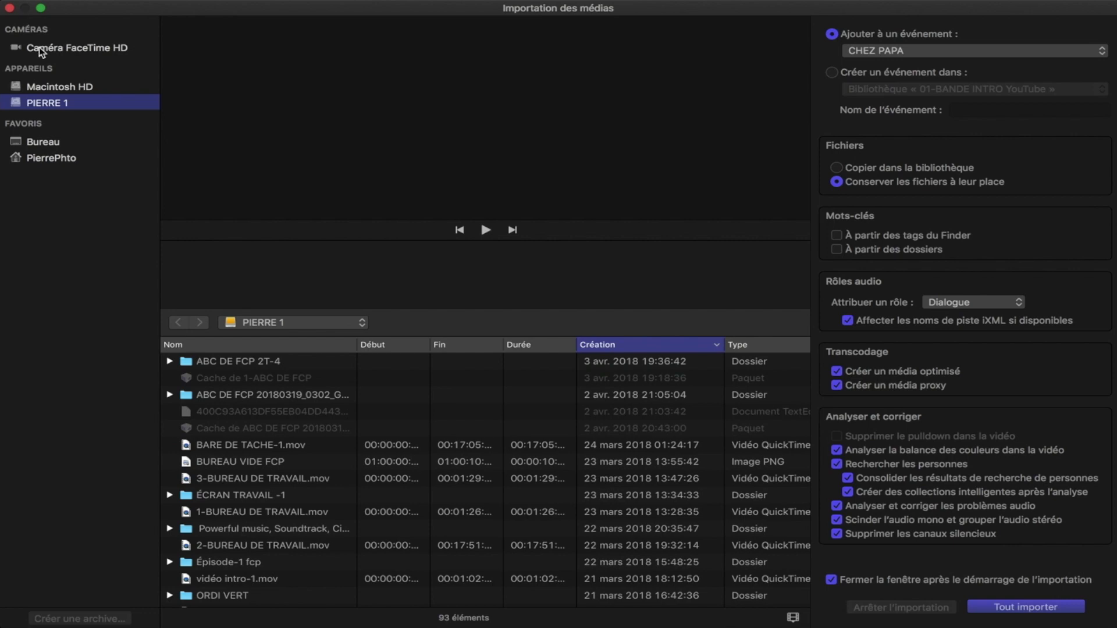
{"action": "key", "text": "Escape"}
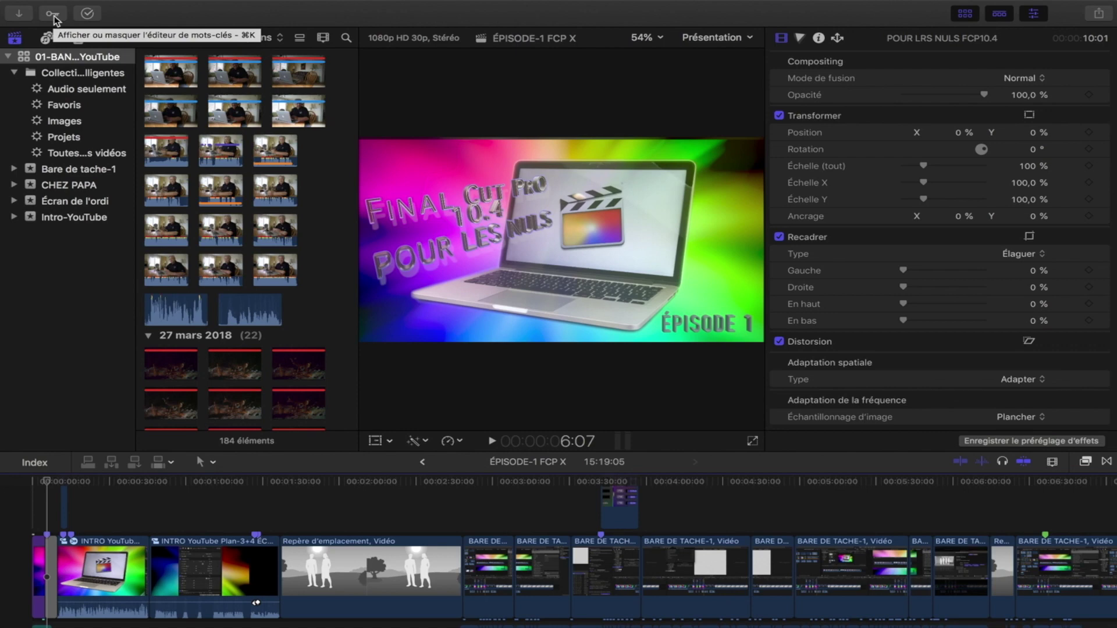
{"action": "key", "text": "super+k"}
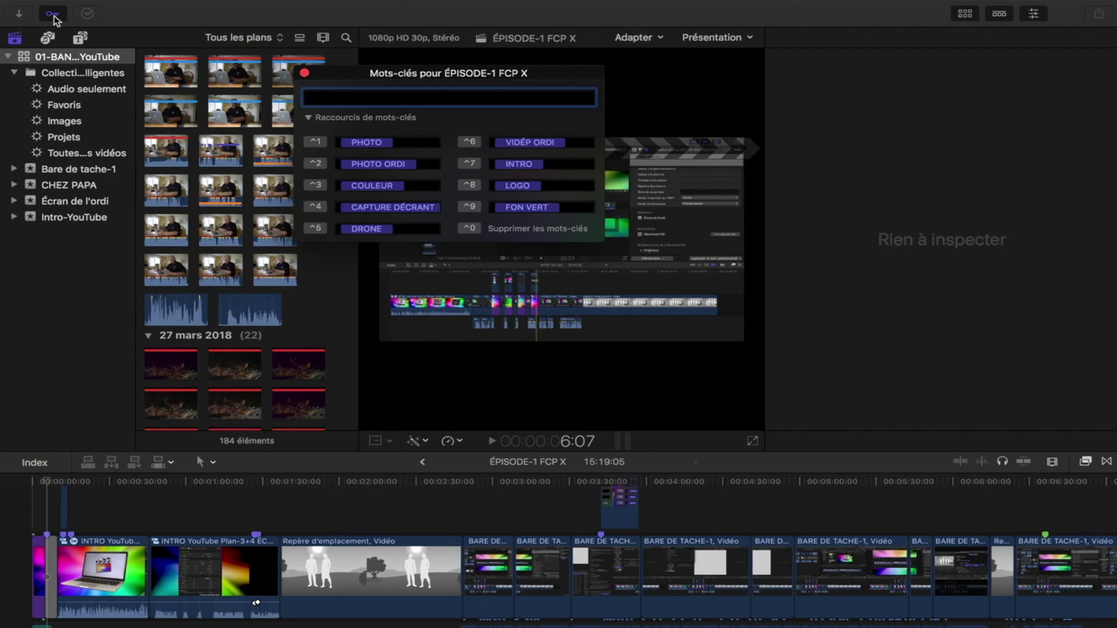
{"action": "left_click", "coordinate": [53, 16]}
Show the Background Tasks window, move it over the viewer, then close it.
{"action": "left_click", "coordinate": [87, 16]}
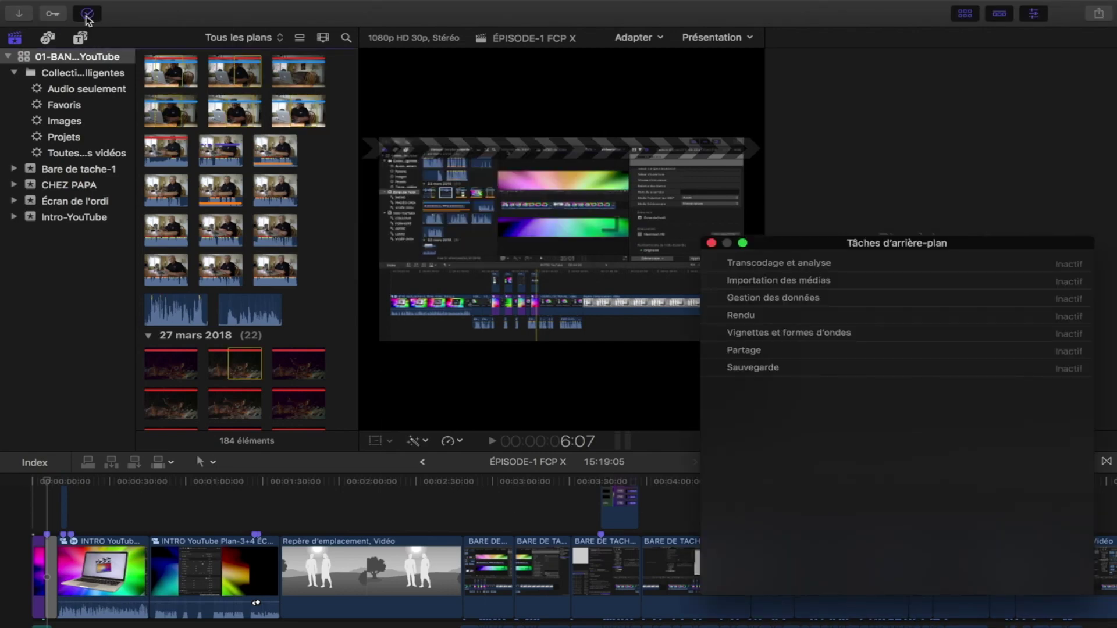
{"action": "key", "text": "super+9"}
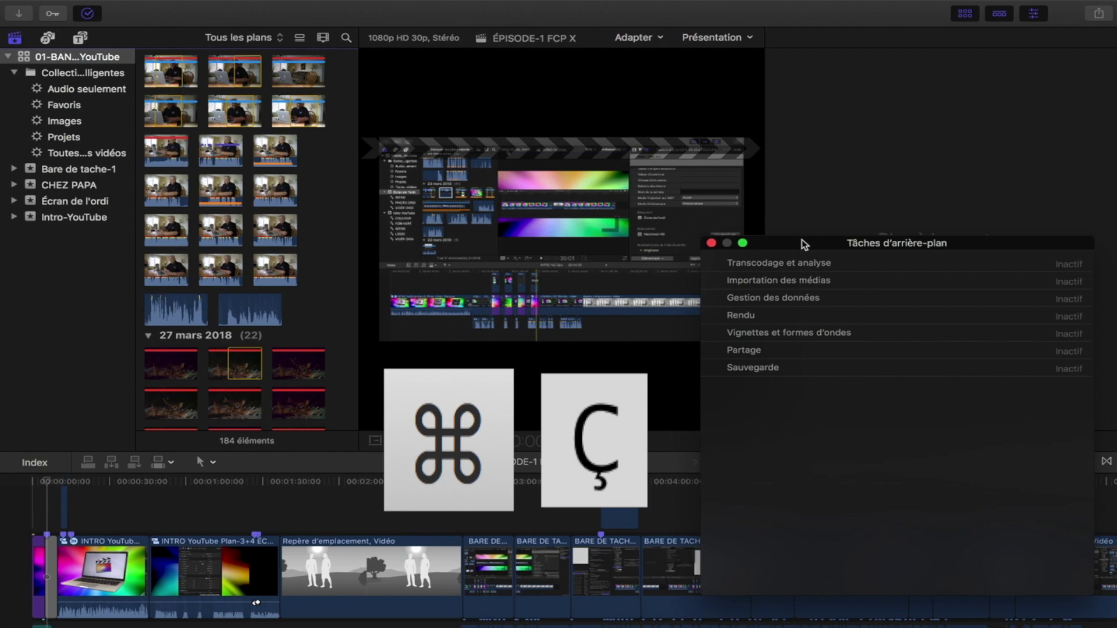
{"action": "mouse_move", "coordinate": [805, 245]}
{"action": "left_mouse_down"}
{"action": "mouse_move", "coordinate": [494, 209]}
{"action": "mouse_move", "coordinate": [485, 163]}
{"action": "left_mouse_up"}
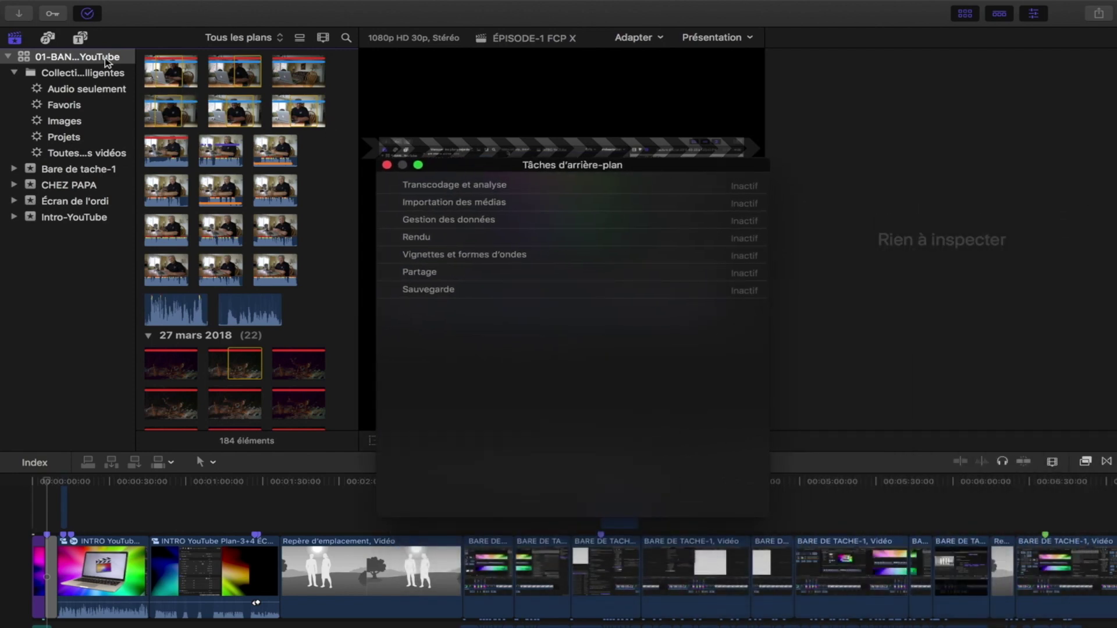
{"action": "left_click", "coordinate": [87, 15]}
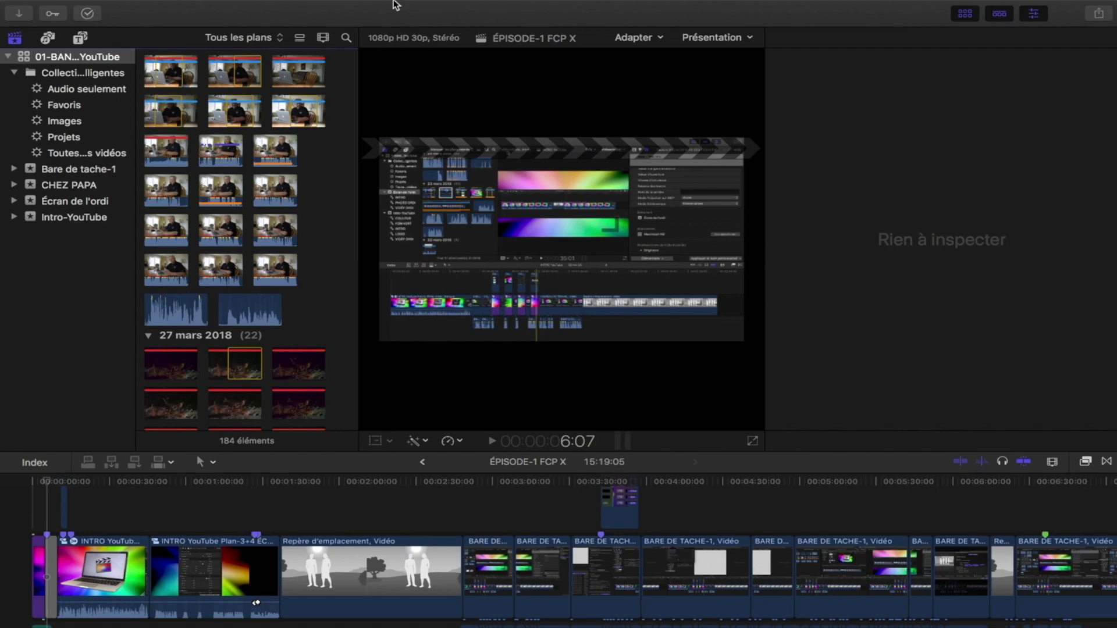
Hide the media browser and inspector to widen the viewer, then show both again.
{"action": "mouse_move", "coordinate": [396, 2]}
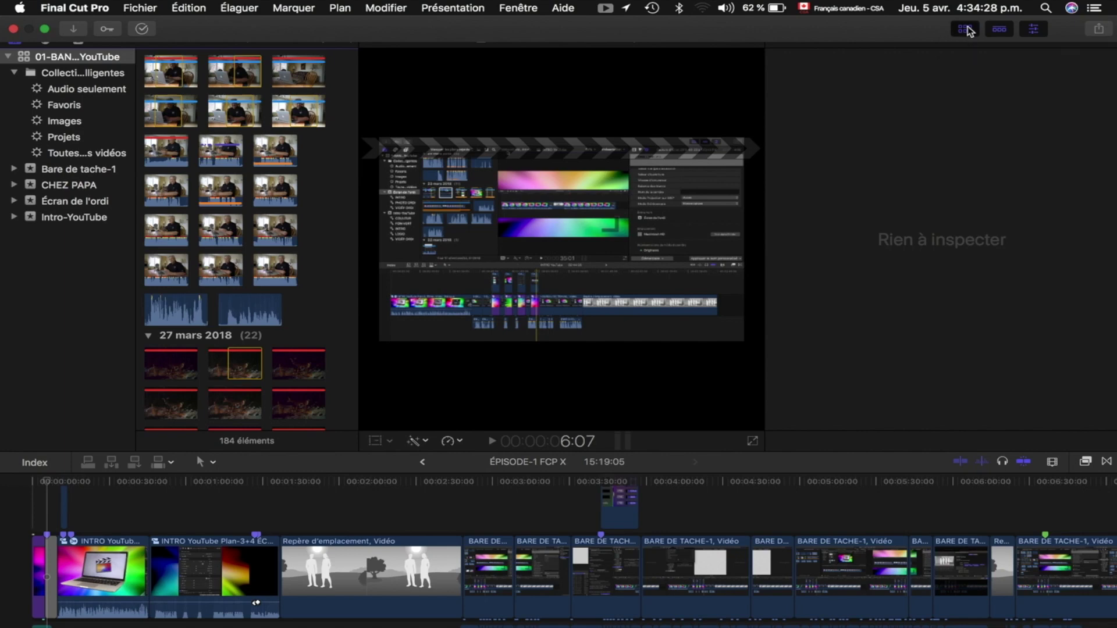
{"action": "left_click", "coordinate": [965, 29]}
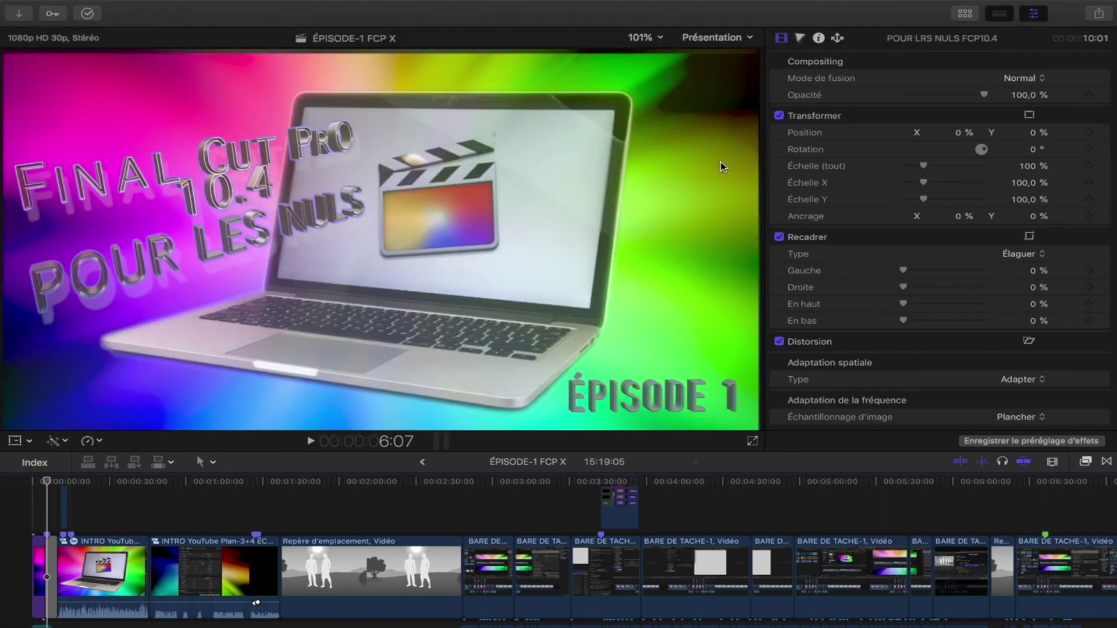
{"action": "left_click", "coordinate": [1034, 14]}
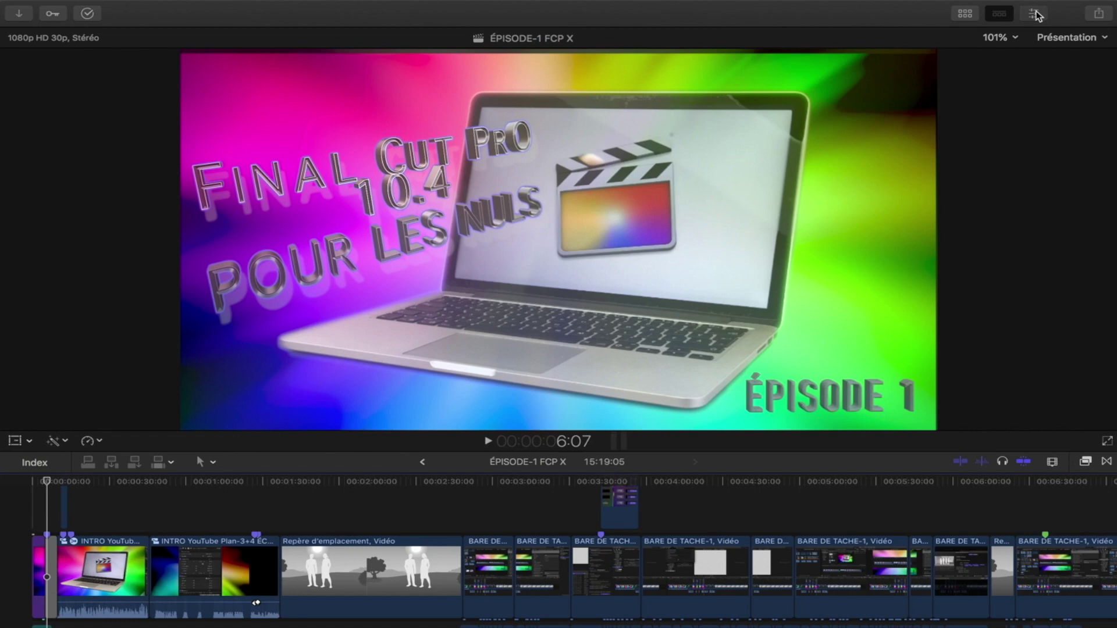
{"action": "left_click", "coordinate": [1037, 15]}
{"action": "left_click", "coordinate": [1001, 14]}
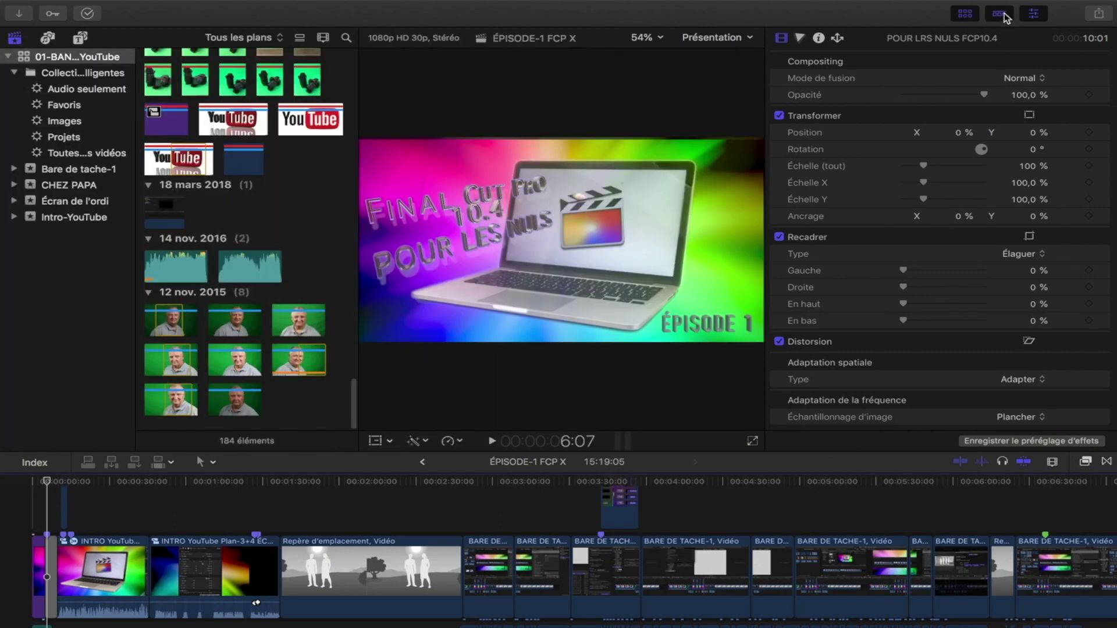
With the timeline hidden, select the o-YOUTUBE-facebook logo clip, then show the timeline again.
{"action": "left_click", "coordinate": [1000, 14]}
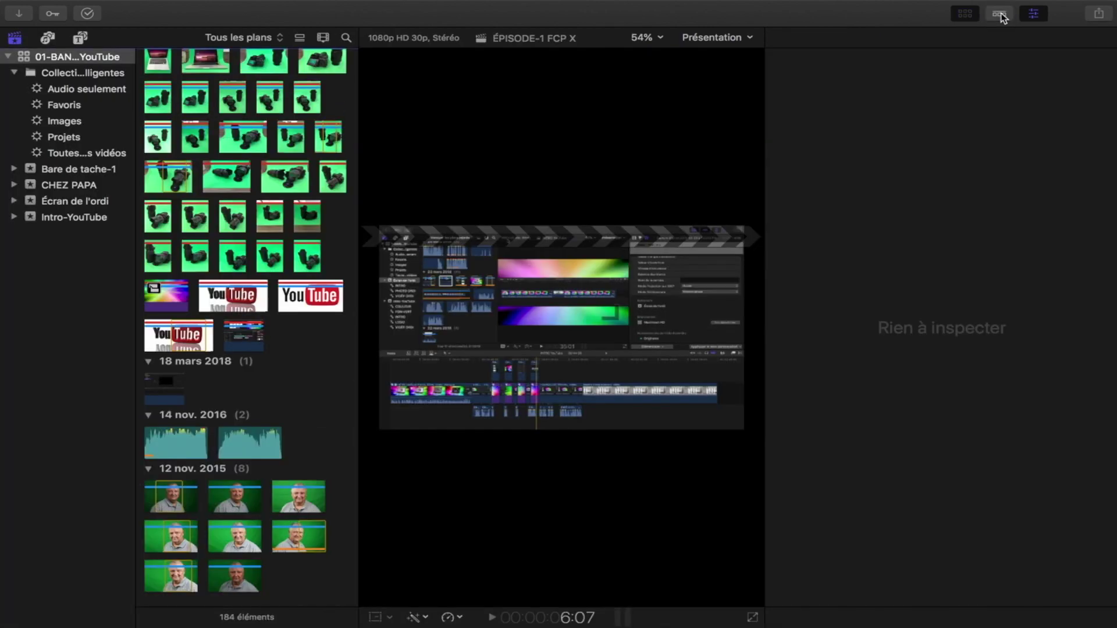
{"action": "left_click", "coordinate": [249, 294]}
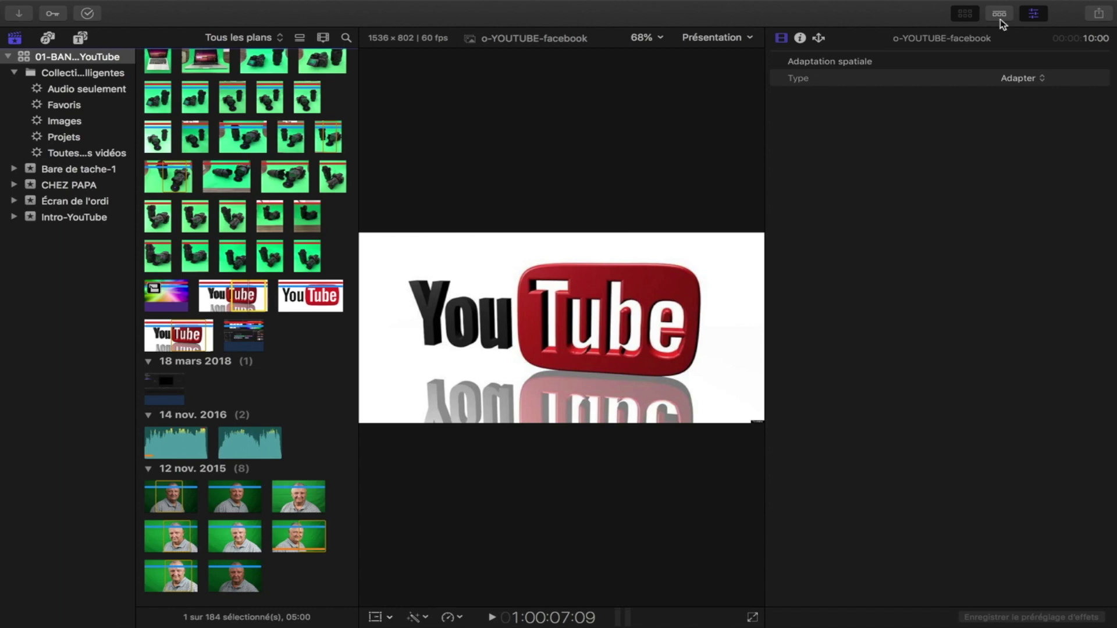
{"action": "key", "text": "ctrl+super+2"}
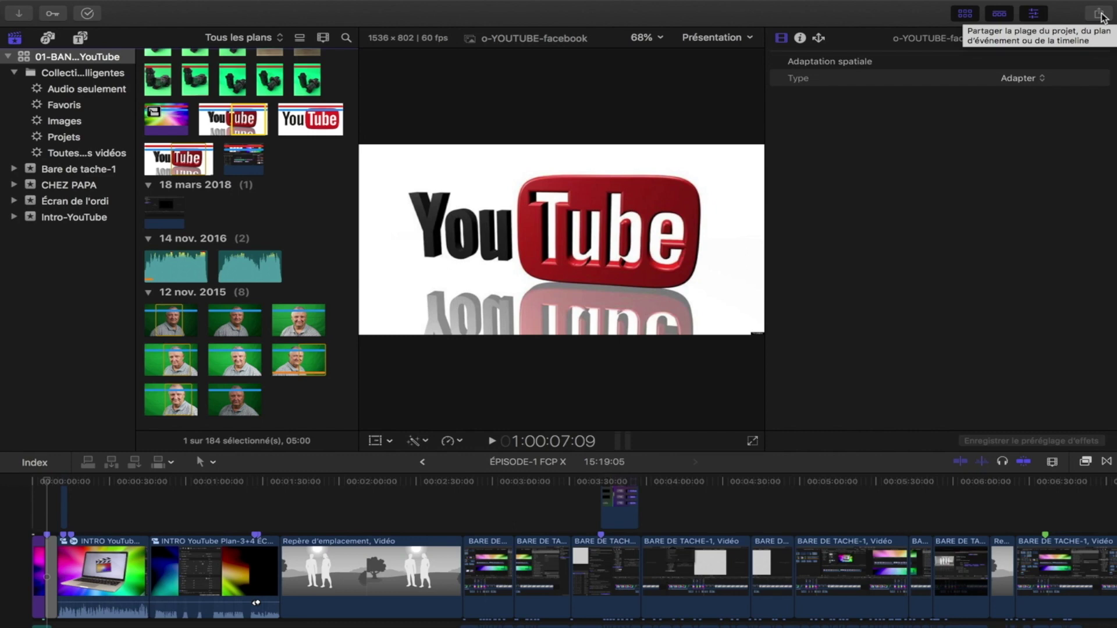
Start sharing to YouTube, dismiss the proxy media warning, and cancel the export.
{"action": "left_click", "coordinate": [1100, 14]}
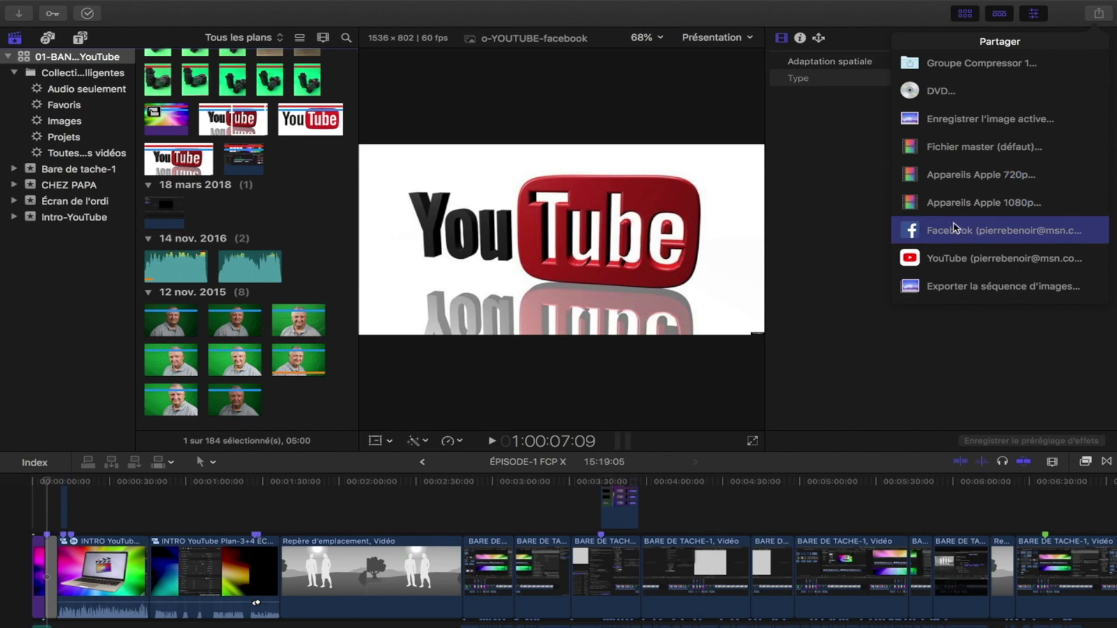
{"action": "left_click", "coordinate": [947, 258]}
{"action": "left_click", "coordinate": [659, 150]}
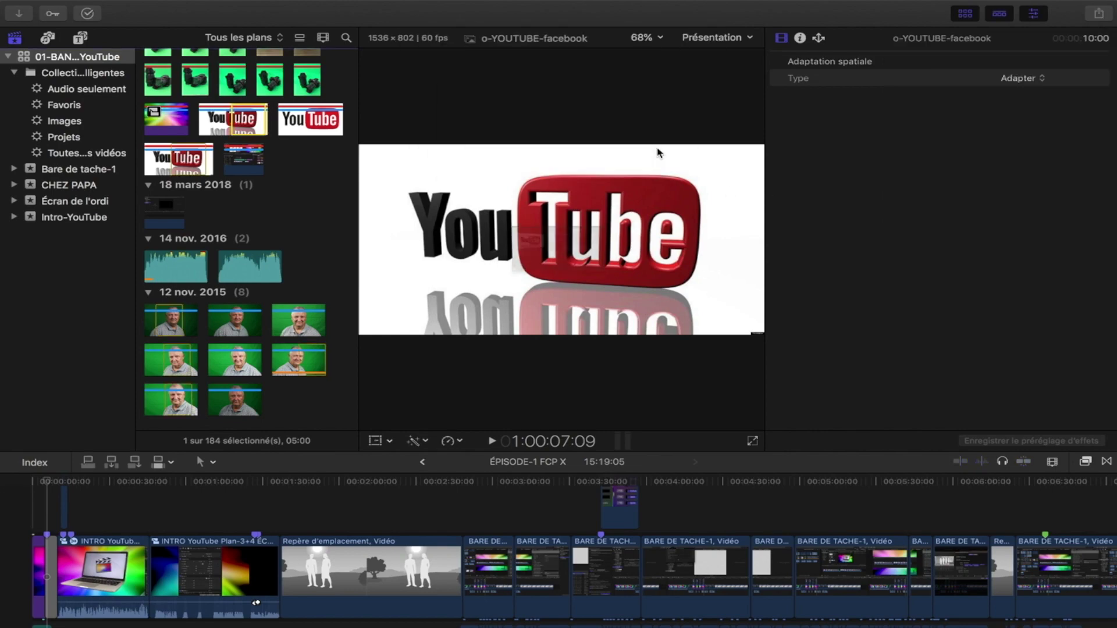
{"action": "key", "text": "Escape"}
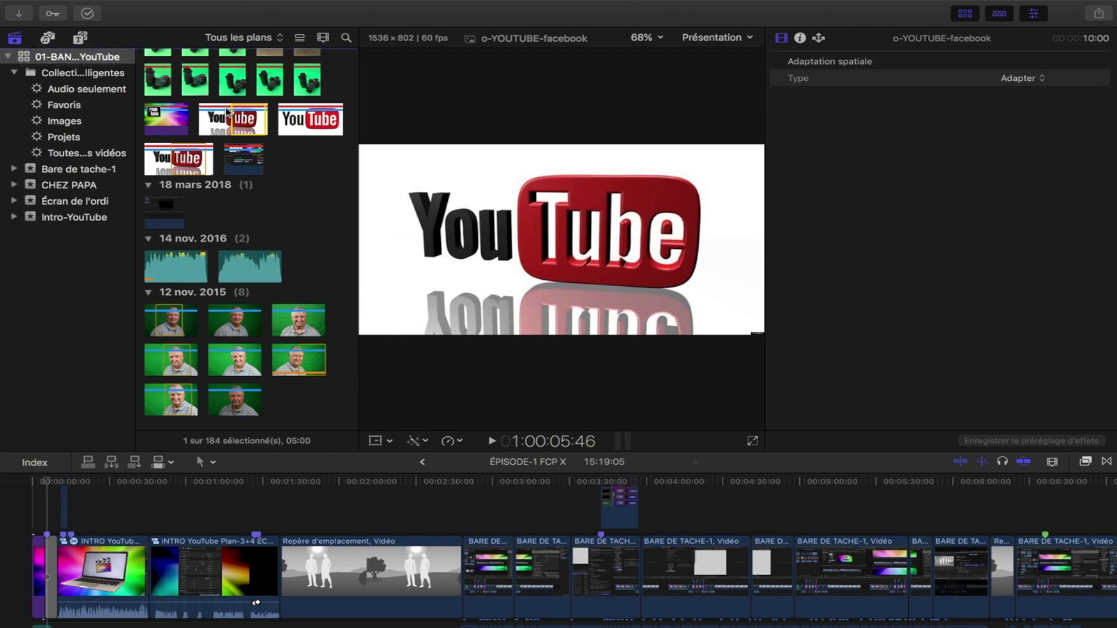
Scroll up the libraries list and show the clips of the Écran de l'ordi event.
{"action": "scroll", "coordinate": [244, 124], "scroll_direction": "up", "scroll_amount": 5}
{"action": "scroll", "coordinate": [244, 124], "scroll_direction": "up", "scroll_amount": 5}
{"action": "scroll", "coordinate": [244, 124], "scroll_direction": "up", "scroll_amount": 5}
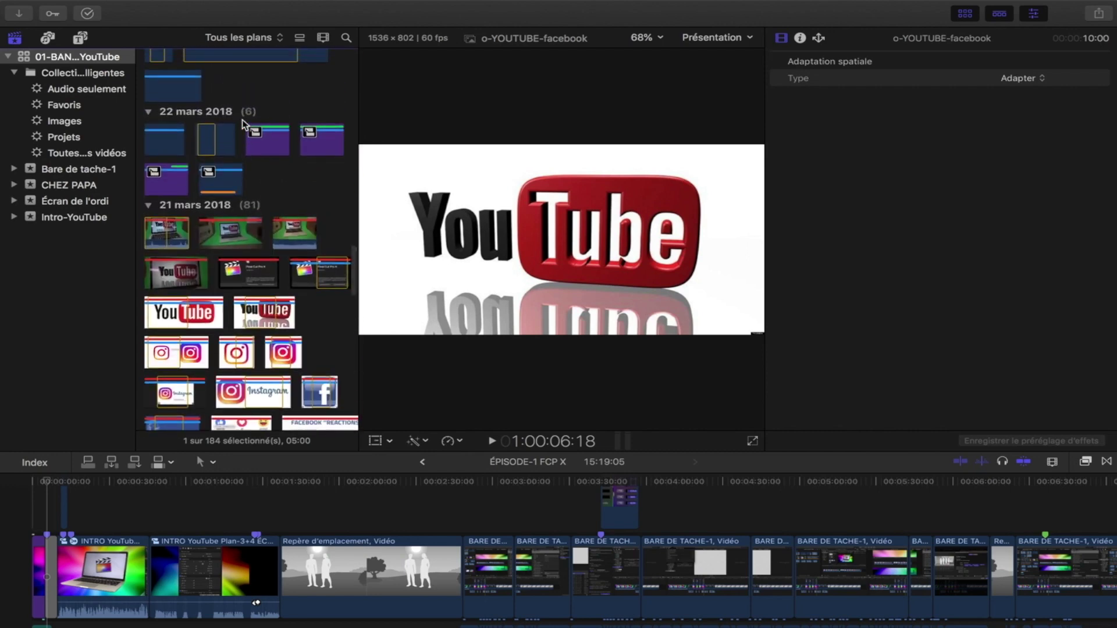
{"action": "scroll", "coordinate": [245, 124], "scroll_direction": "up", "scroll_amount": 5}
{"action": "scroll", "coordinate": [245, 124], "scroll_direction": "up", "scroll_amount": 5}
{"action": "scroll", "coordinate": [242, 120], "scroll_direction": "up", "scroll_amount": 10}
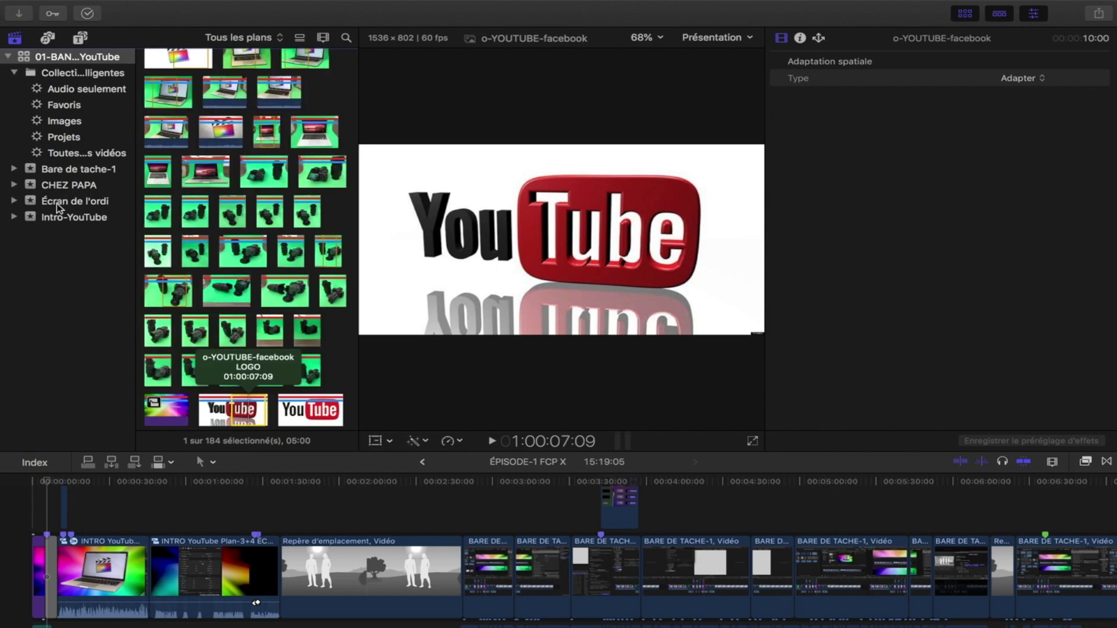
{"action": "left_click", "coordinate": [58, 203]}
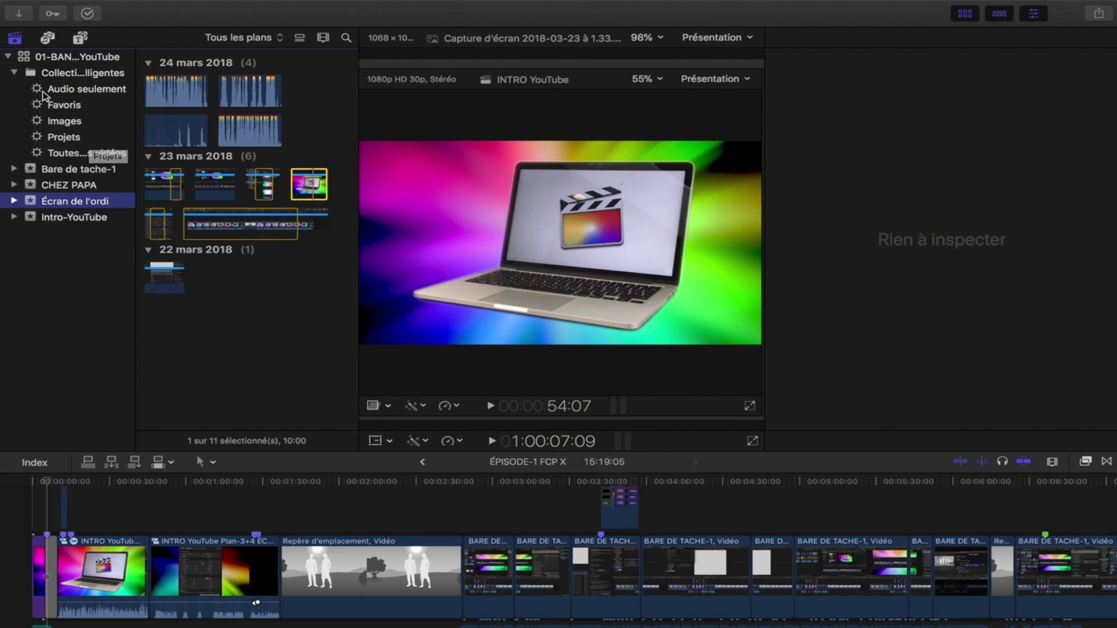
Hide the Libraries sidebar, widen the browser against the viewer, then show the sidebar again.
{"action": "left_click", "coordinate": [14, 39]}
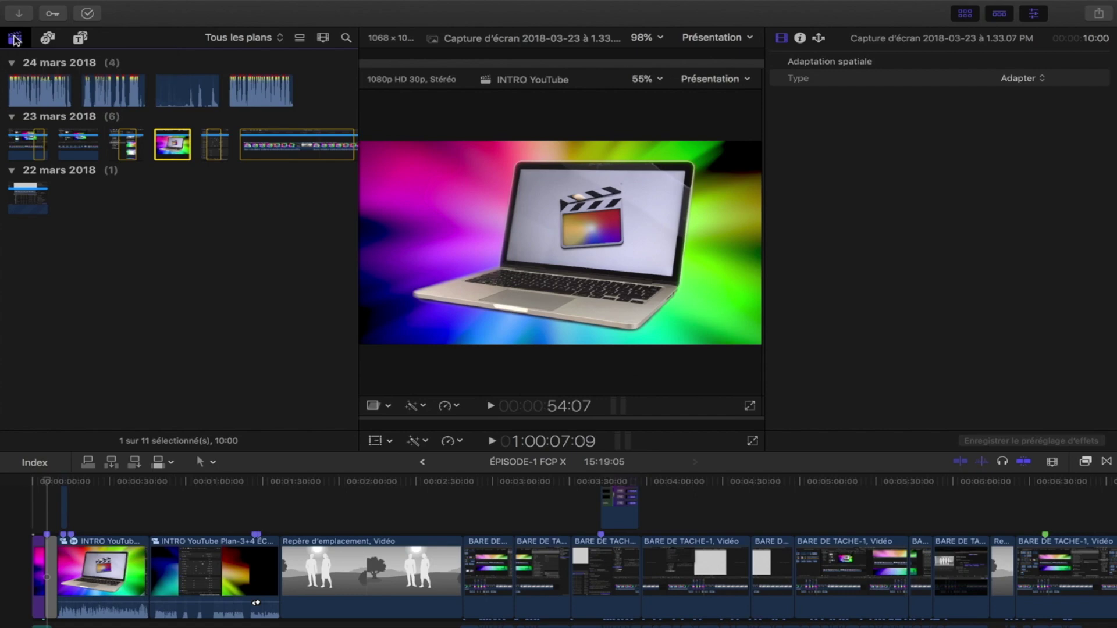
{"action": "left_click", "coordinate": [356, 187]}
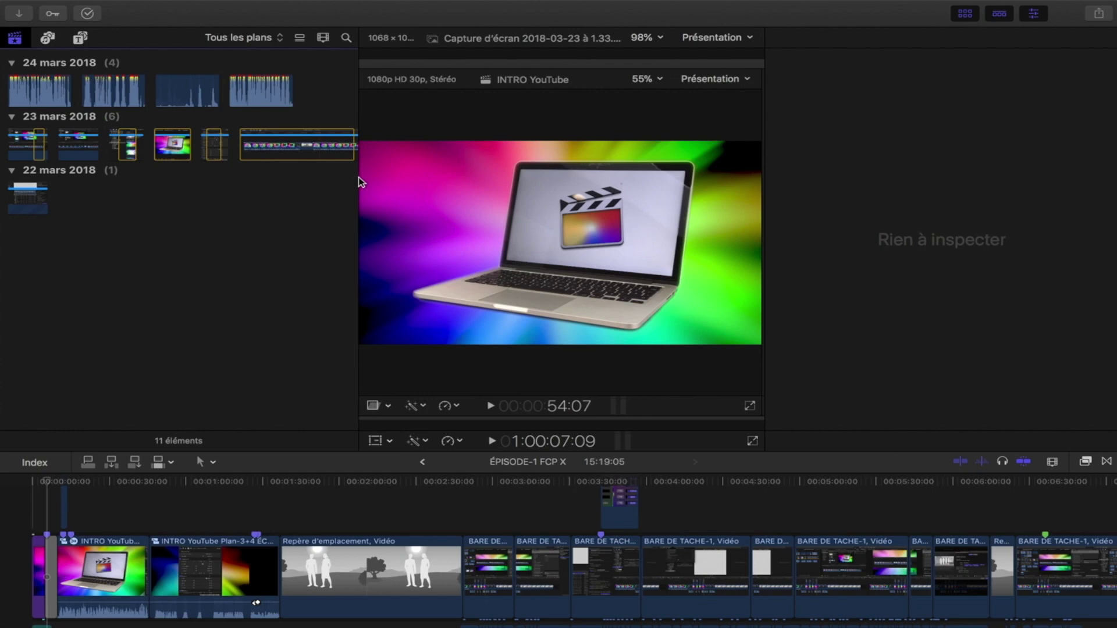
{"action": "mouse_move", "coordinate": [361, 175]}
{"action": "left_mouse_down"}
{"action": "mouse_move", "coordinate": [476, 174]}
{"action": "mouse_move", "coordinate": [418, 176]}
{"action": "left_mouse_up"}
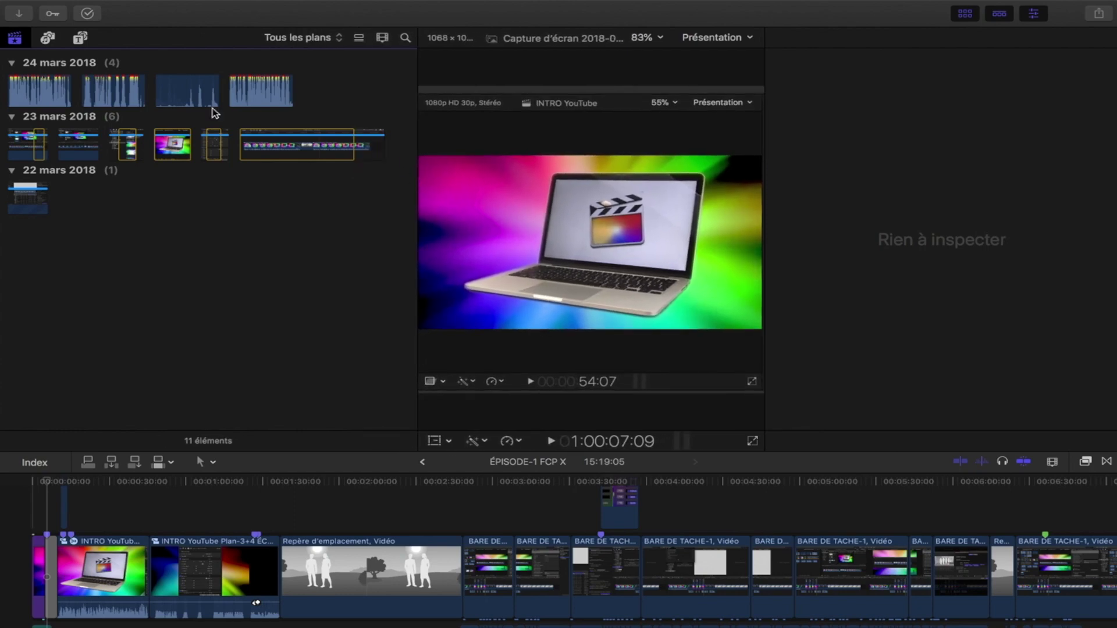
{"action": "left_click", "coordinate": [15, 37]}
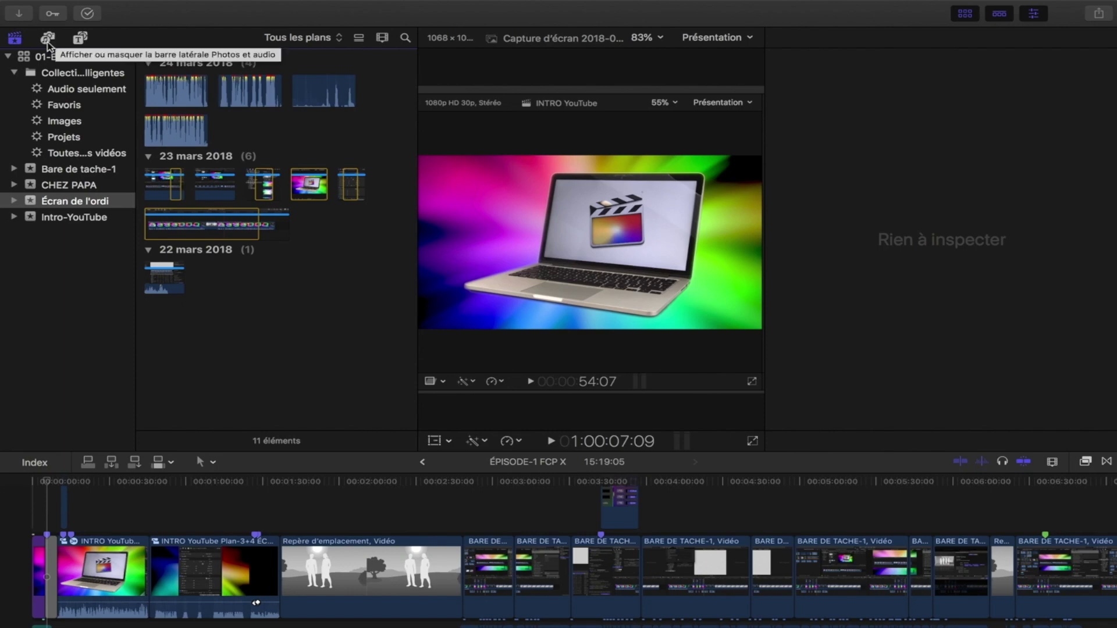
Browse the photo albums and iTunes songs, selecting the Piste 04 track.
{"action": "left_click", "coordinate": [49, 41]}
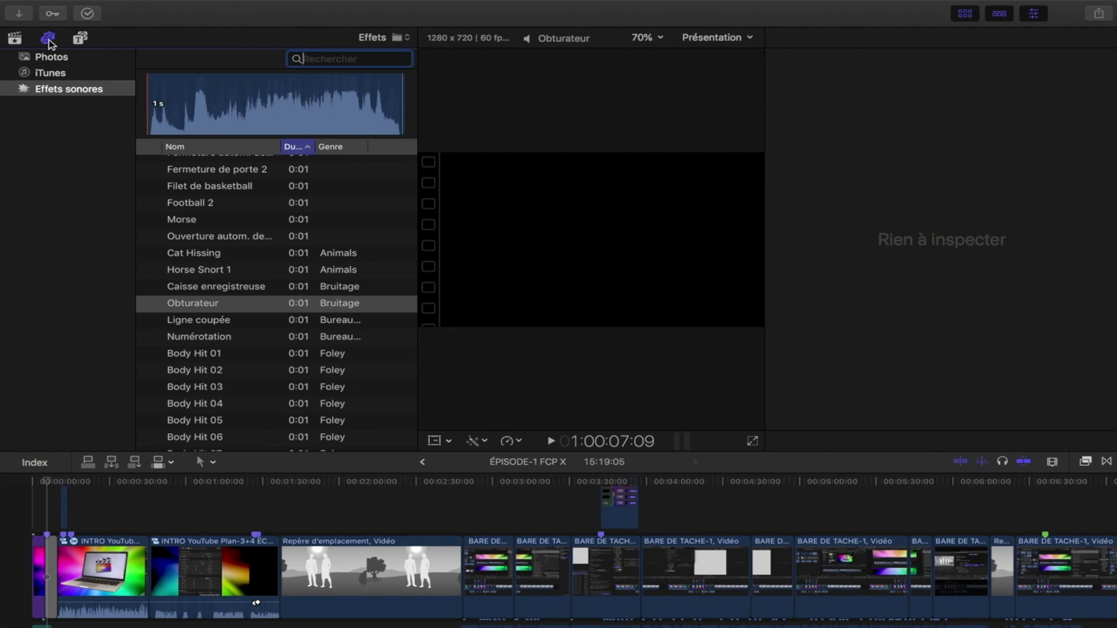
{"action": "left_click", "coordinate": [51, 58]}
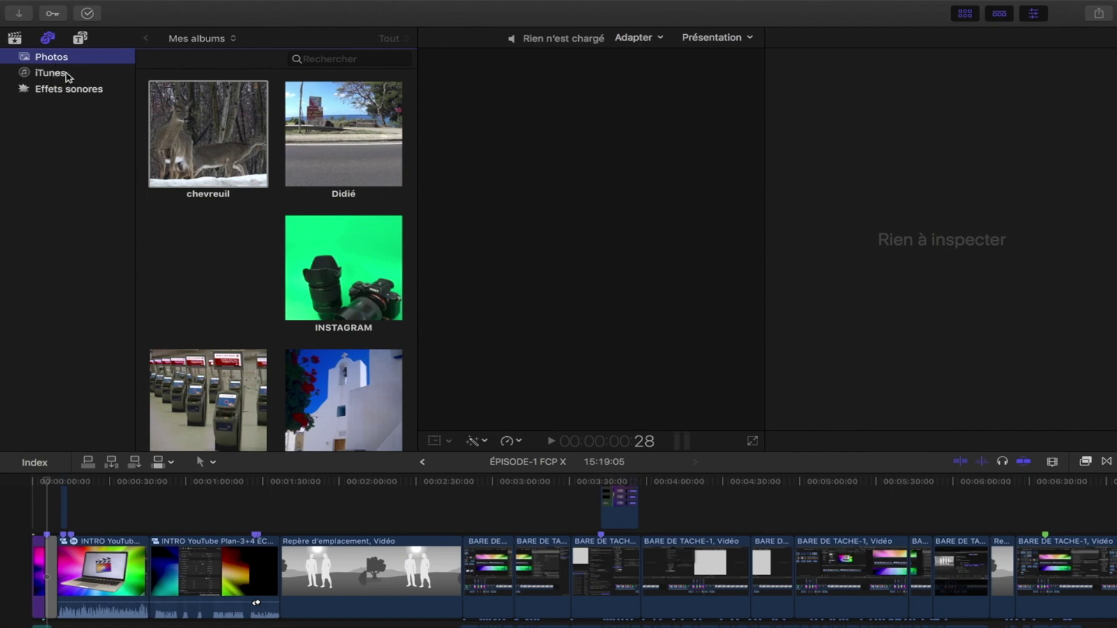
{"action": "left_click", "coordinate": [51, 74]}
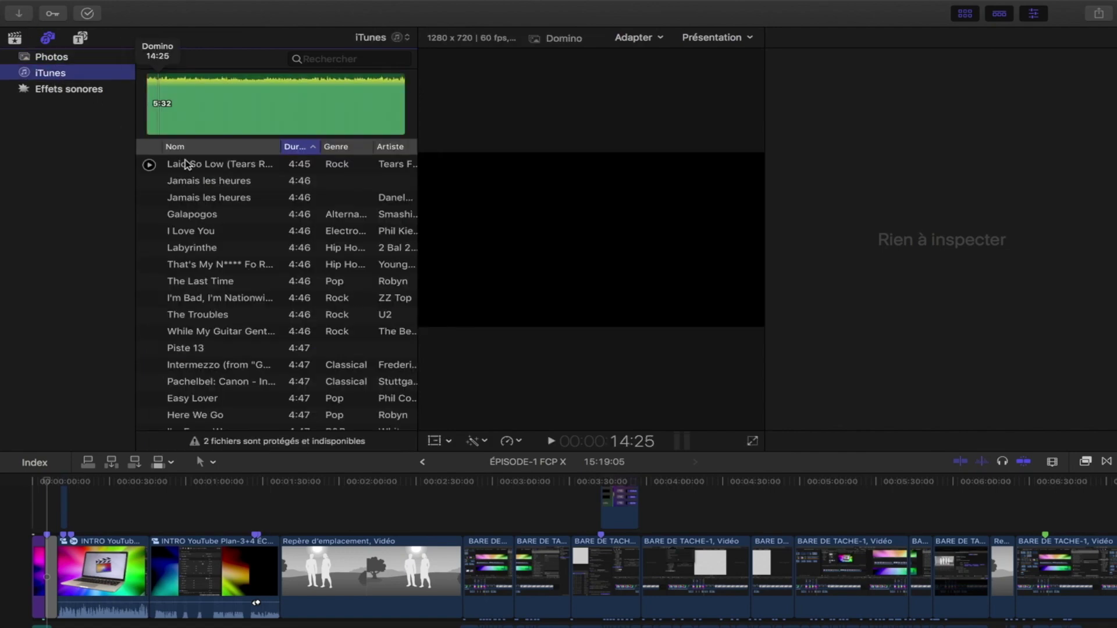
{"action": "scroll", "coordinate": [210, 215], "scroll_direction": "up", "scroll_amount": 10}
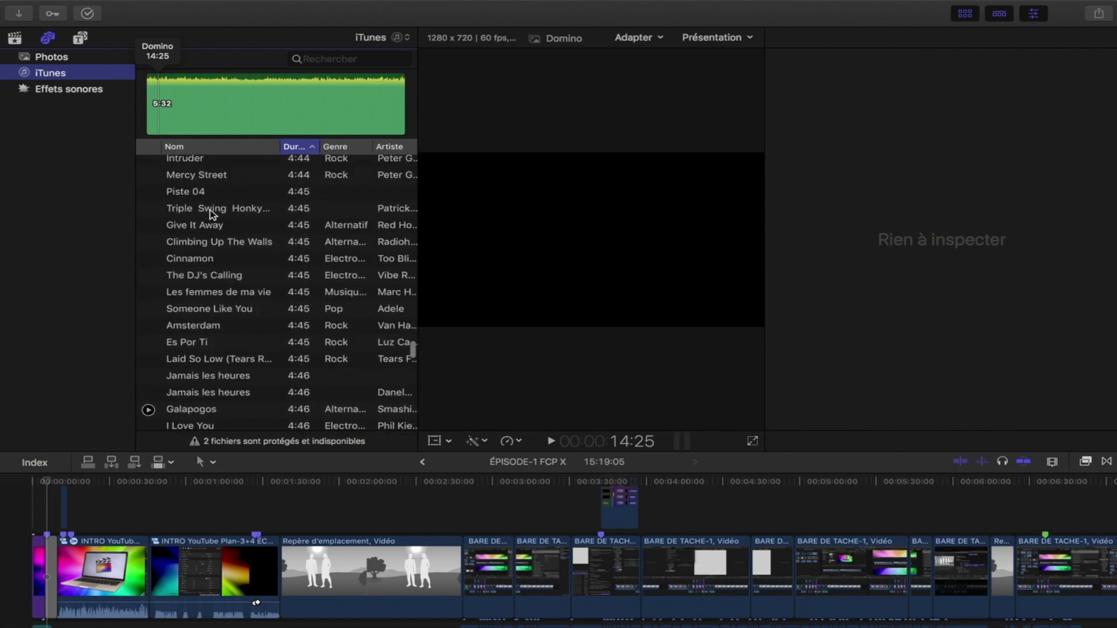
{"action": "left_click", "coordinate": [211, 203]}
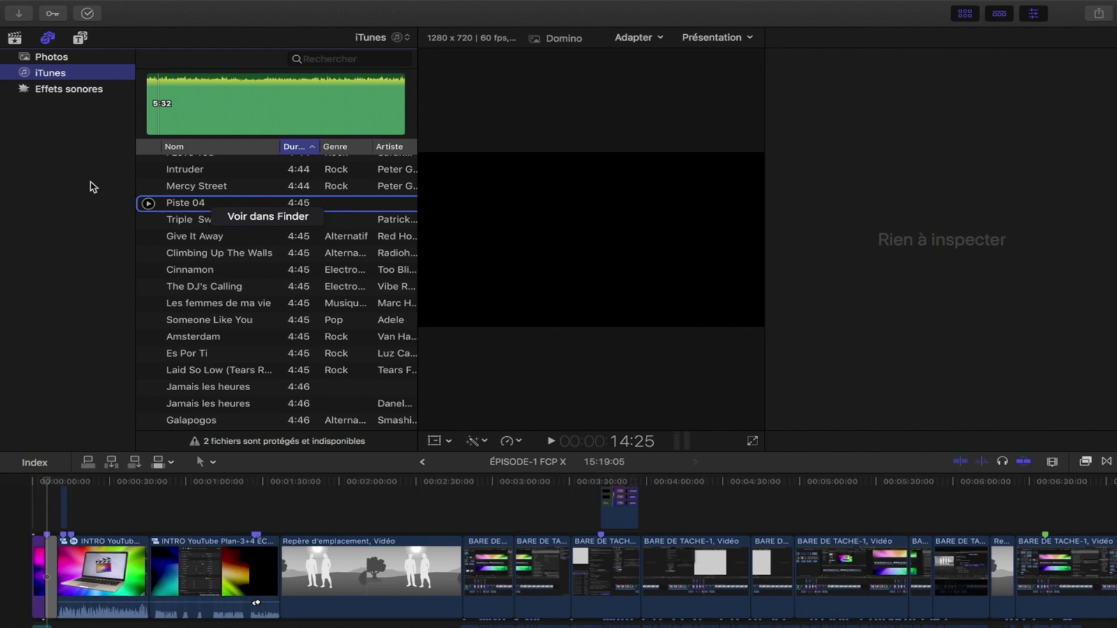
Back in sound effects, preview Obturateur and Horse Snort 1.
{"action": "left_click", "coordinate": [24, 89]}
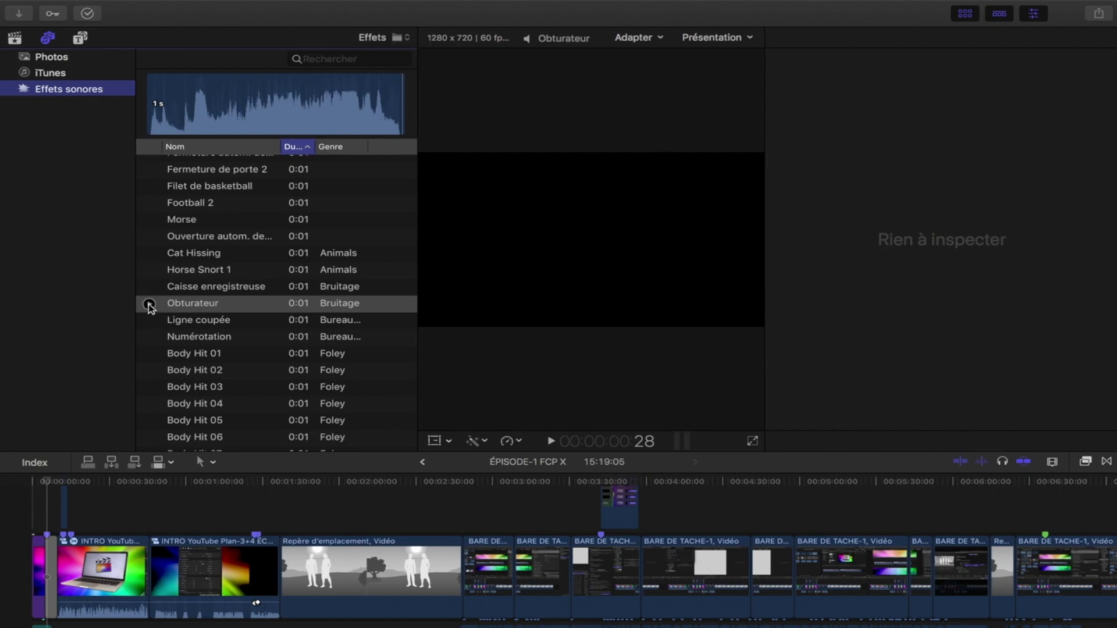
{"action": "left_click", "coordinate": [149, 304]}
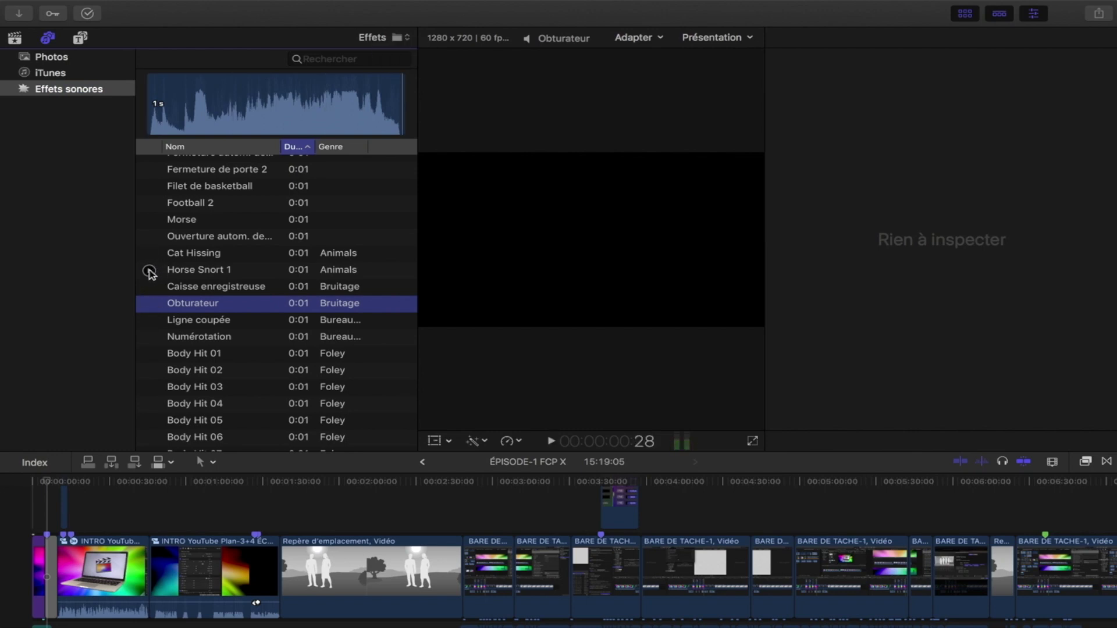
{"action": "left_click", "coordinate": [149, 269]}
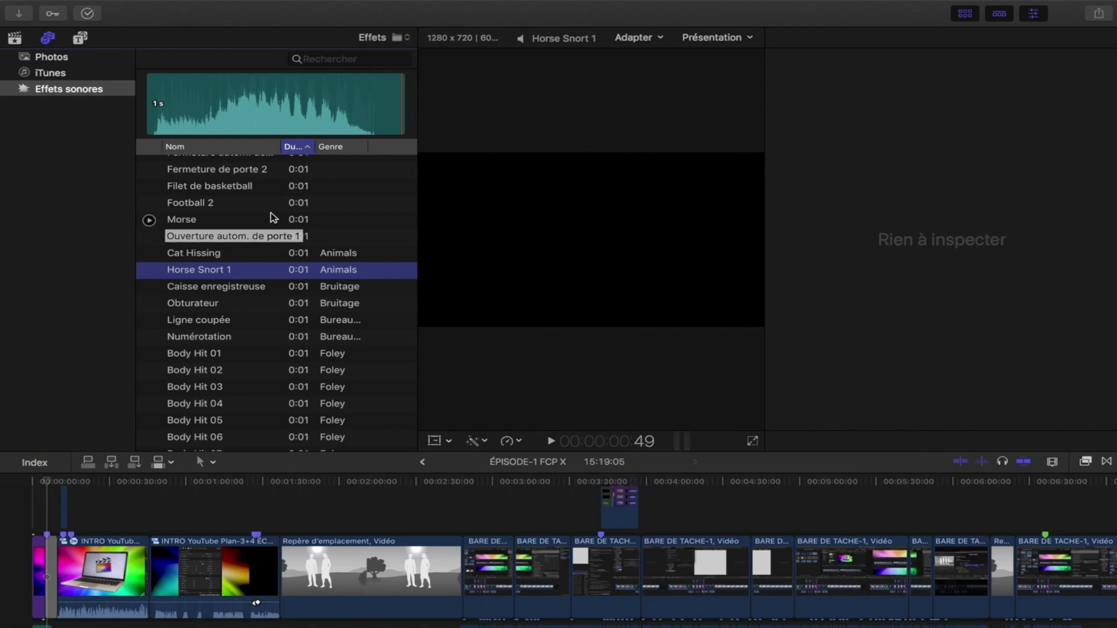
Filter sound effects to Jingles, play and stop Island Court, then show titles and generators.
{"action": "left_click", "coordinate": [403, 39]}
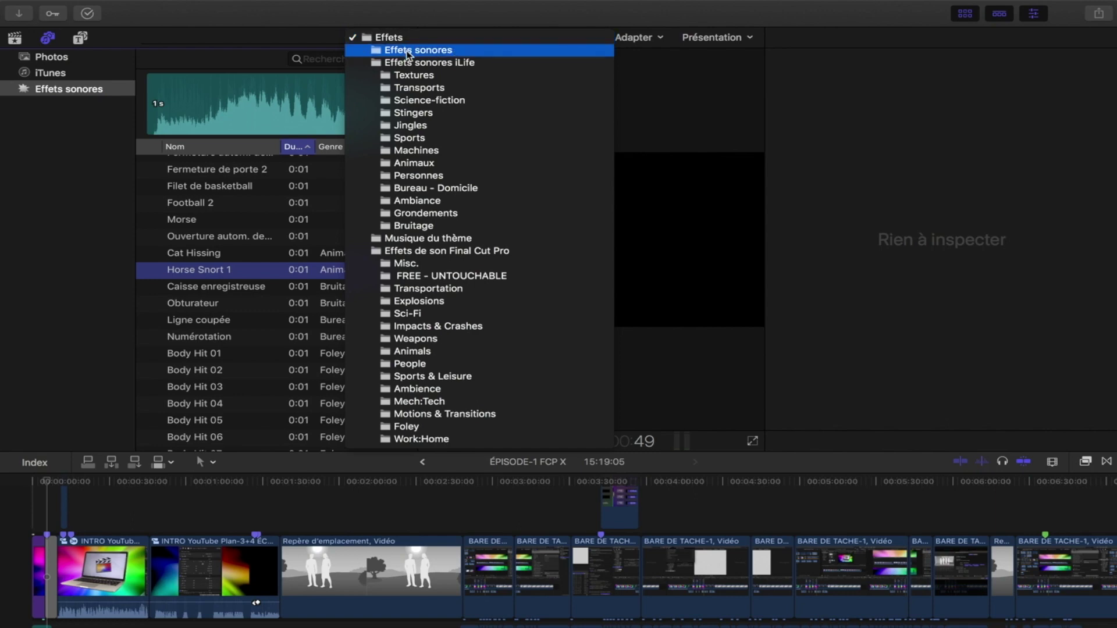
{"action": "left_click", "coordinate": [407, 126]}
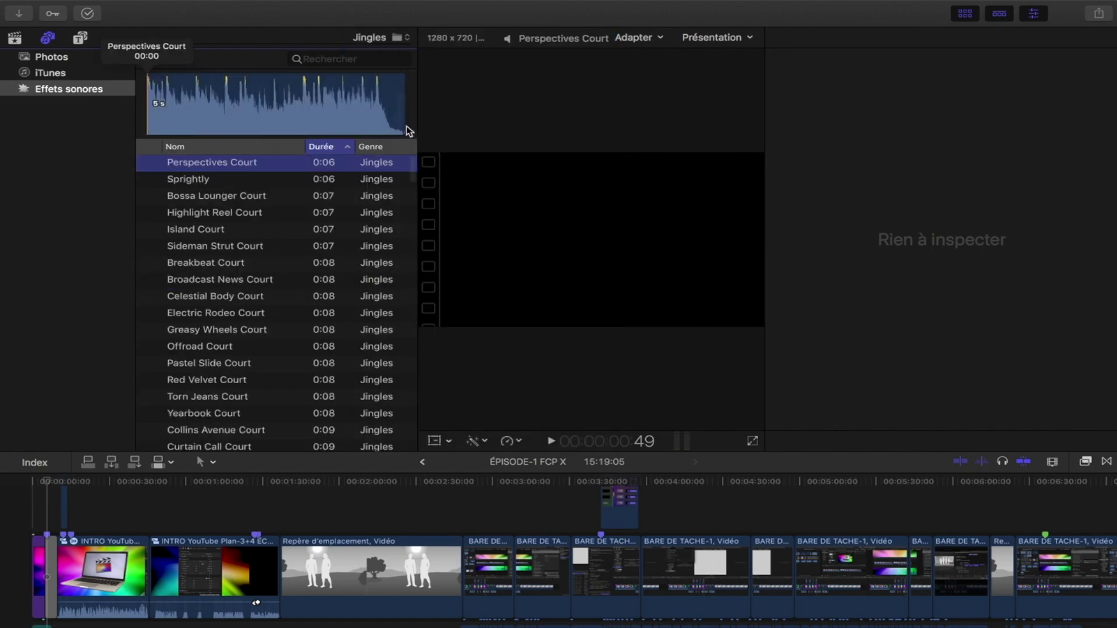
{"action": "left_click", "coordinate": [150, 230]}
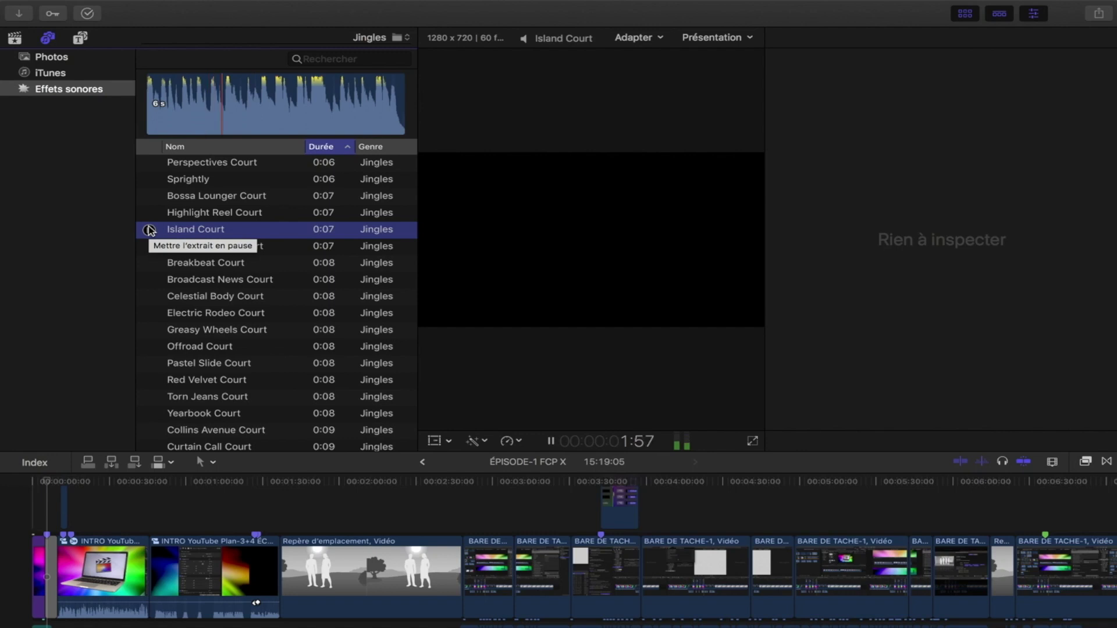
{"action": "left_click", "coordinate": [149, 230]}
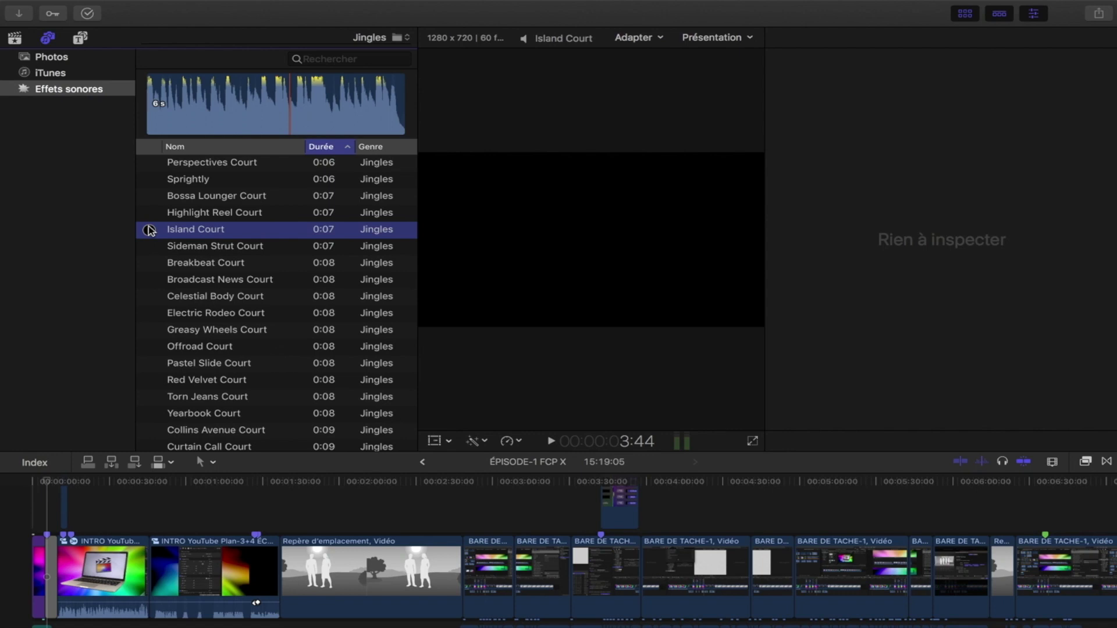
{"action": "left_click", "coordinate": [80, 38]}
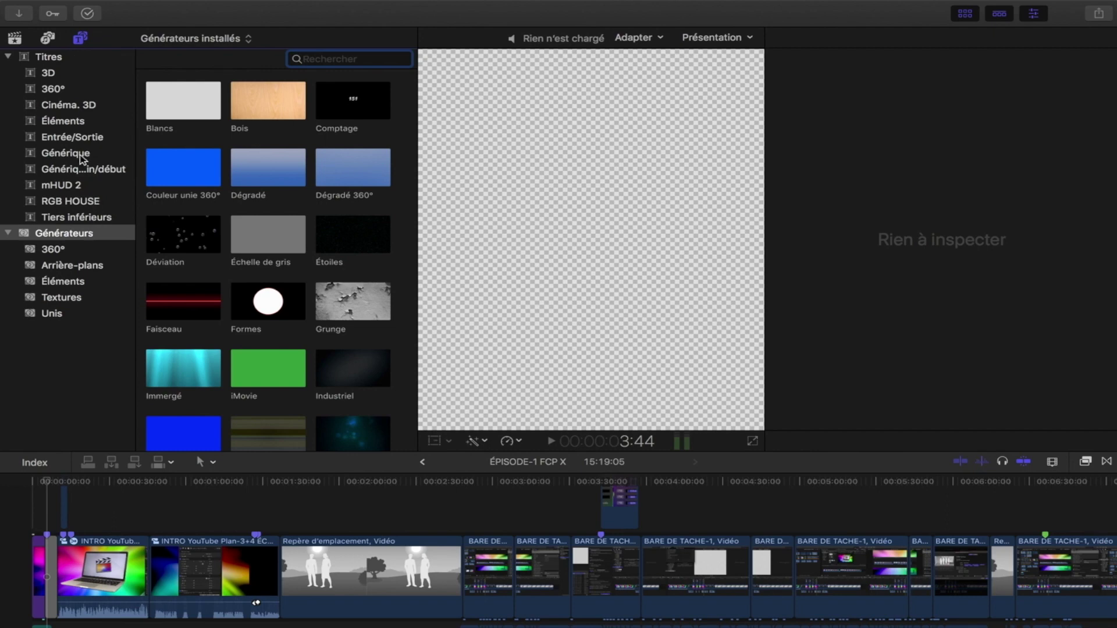
{"action": "left_click", "coordinate": [59, 125]}
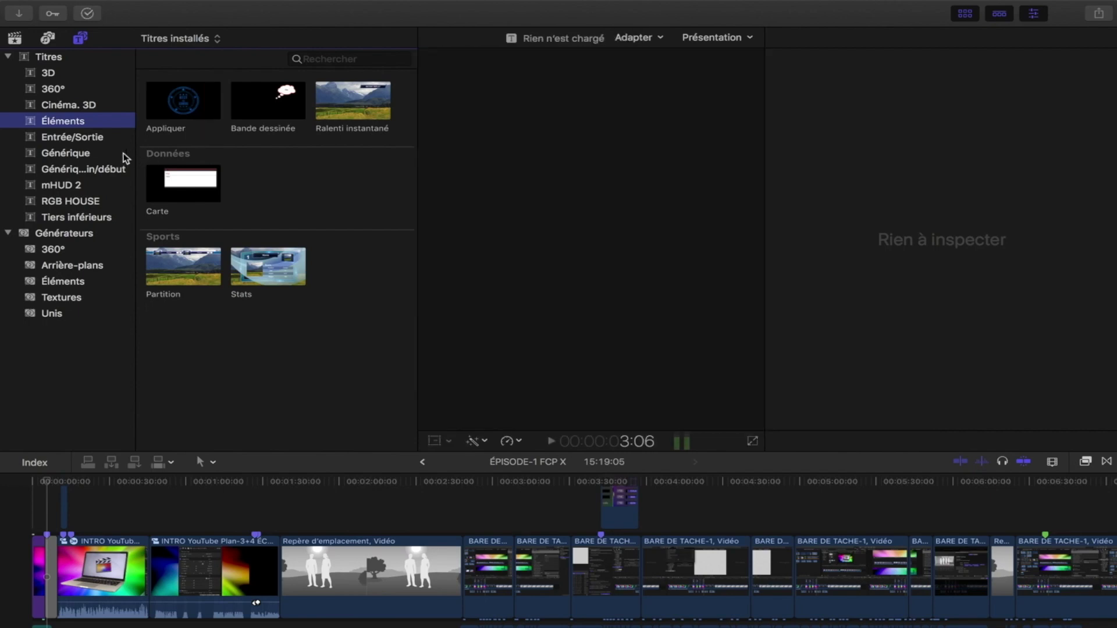
{"action": "left_click", "coordinate": [65, 153]}
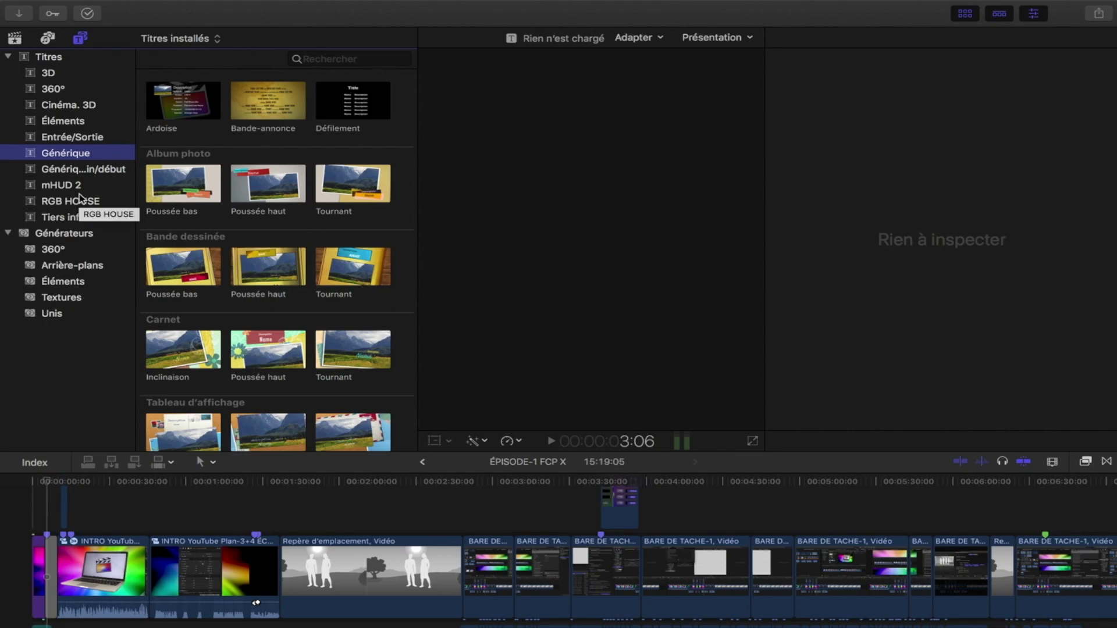
{"action": "left_click", "coordinate": [66, 234]}
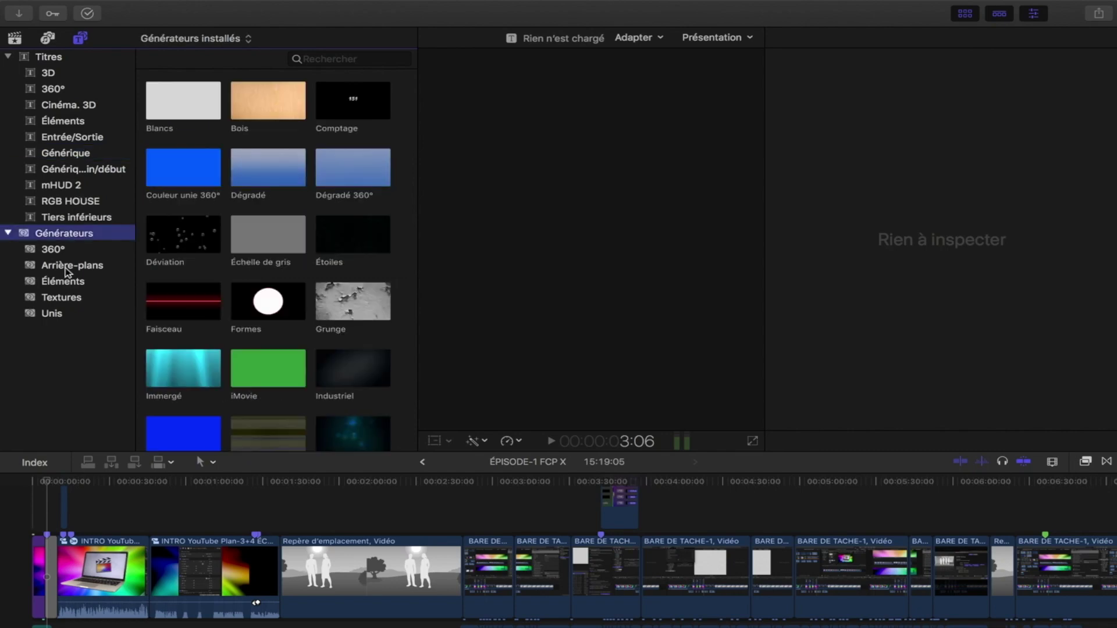
{"action": "left_click", "coordinate": [69, 268]}
Show Éléments generators, then preview 1-BUREAU DE TRAVAIL and the screenshot clips in list view, returning to filmstrips.
{"action": "left_click", "coordinate": [66, 285]}
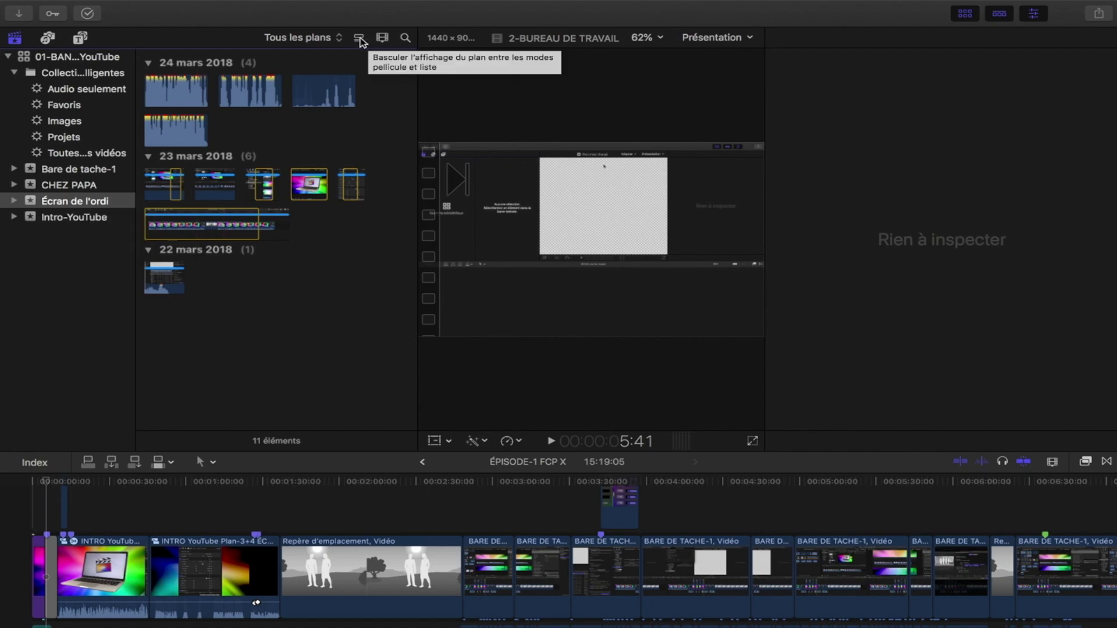
{"action": "left_click", "coordinate": [359, 38]}
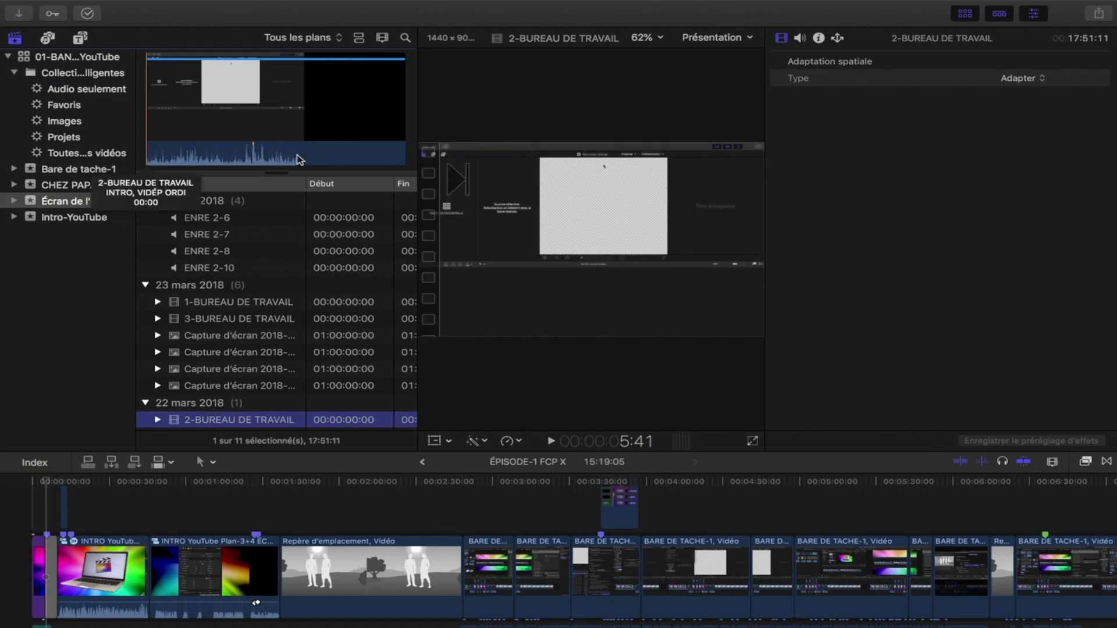
{"action": "left_click", "coordinate": [223, 304]}
{"action": "left_click", "coordinate": [221, 337]}
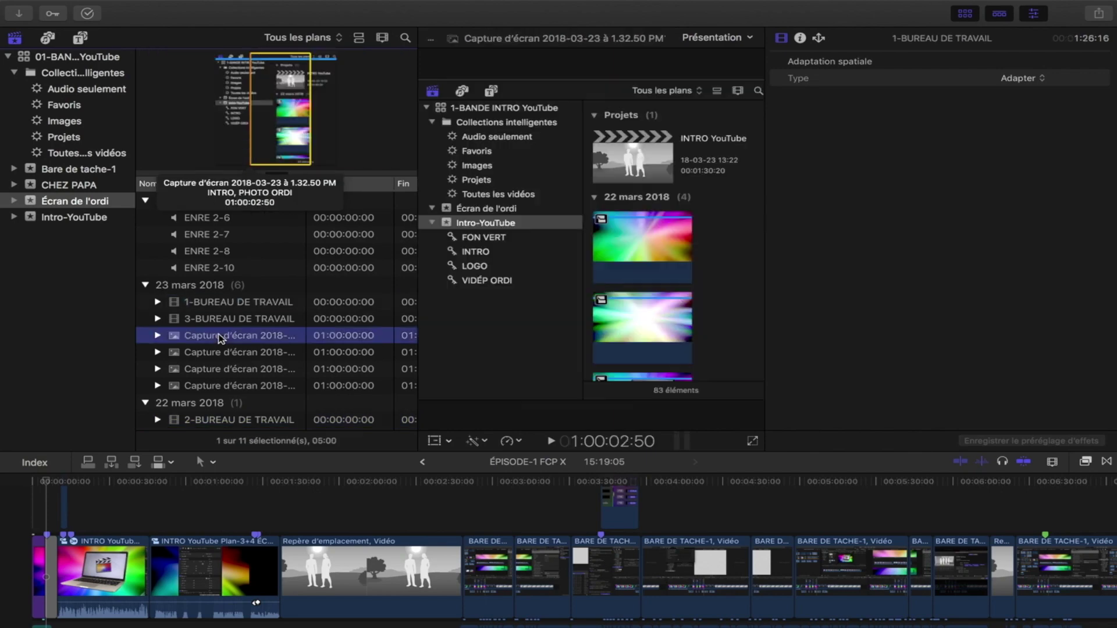
{"action": "left_click", "coordinate": [220, 354]}
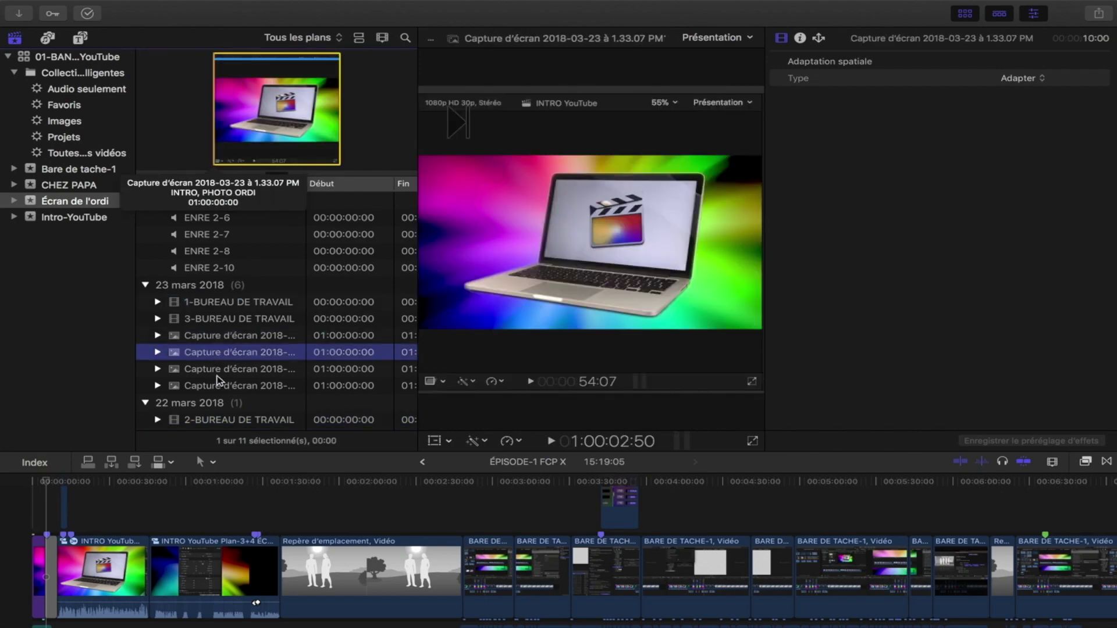
{"action": "left_click", "coordinate": [216, 375]}
{"action": "left_click", "coordinate": [220, 387]}
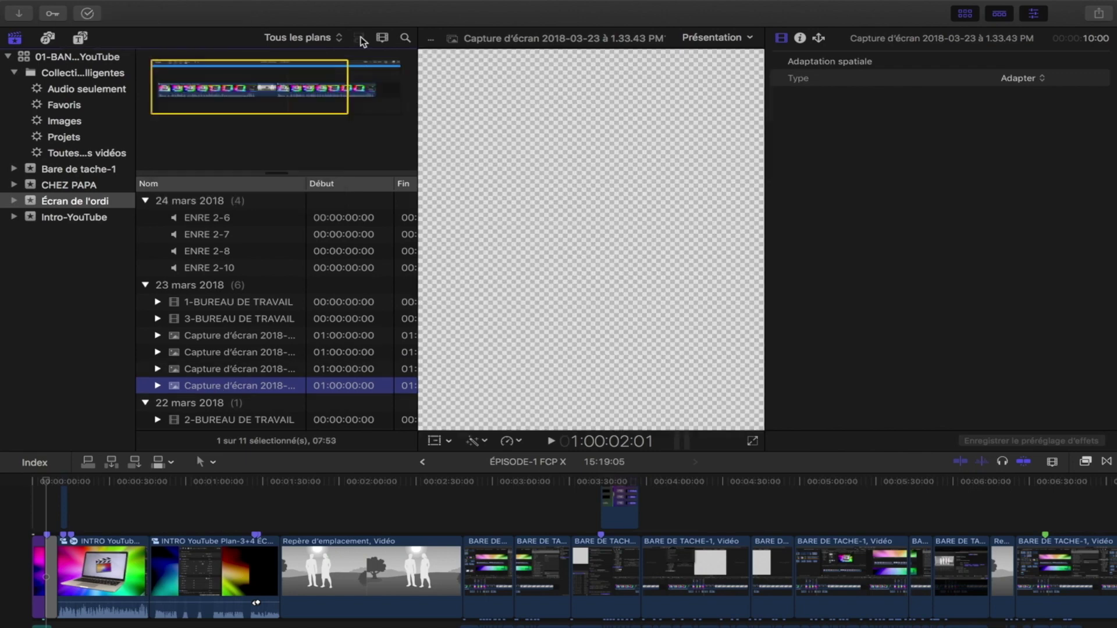
{"action": "left_click", "coordinate": [361, 39]}
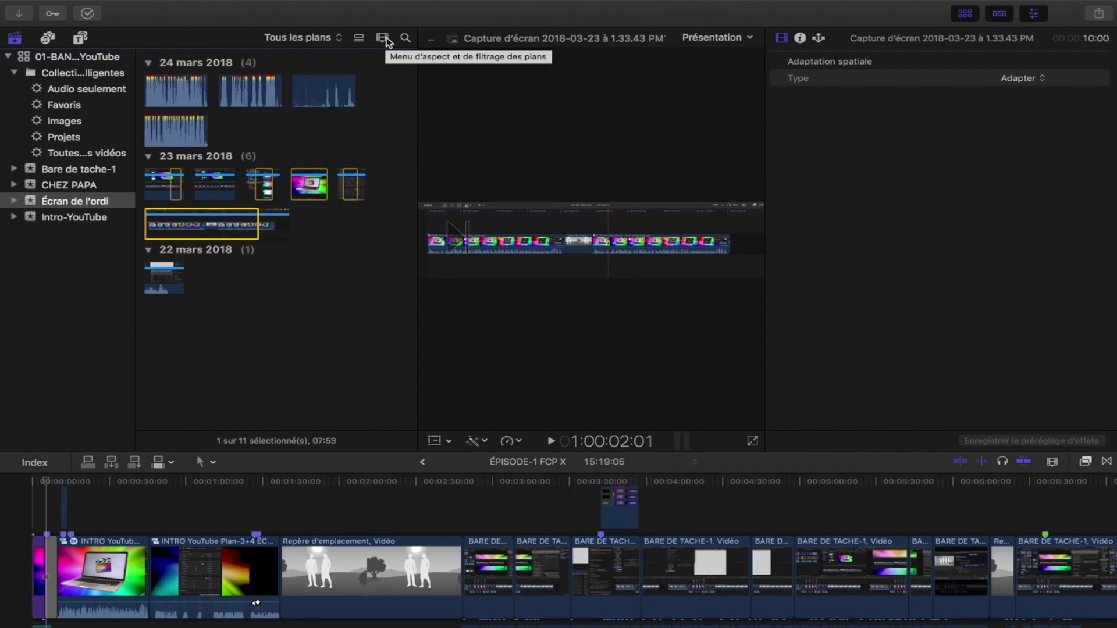
Enlarge the clip thumbnails and adjust the filmstrip duration slider in Clip Appearance.
{"action": "left_click", "coordinate": [386, 38]}
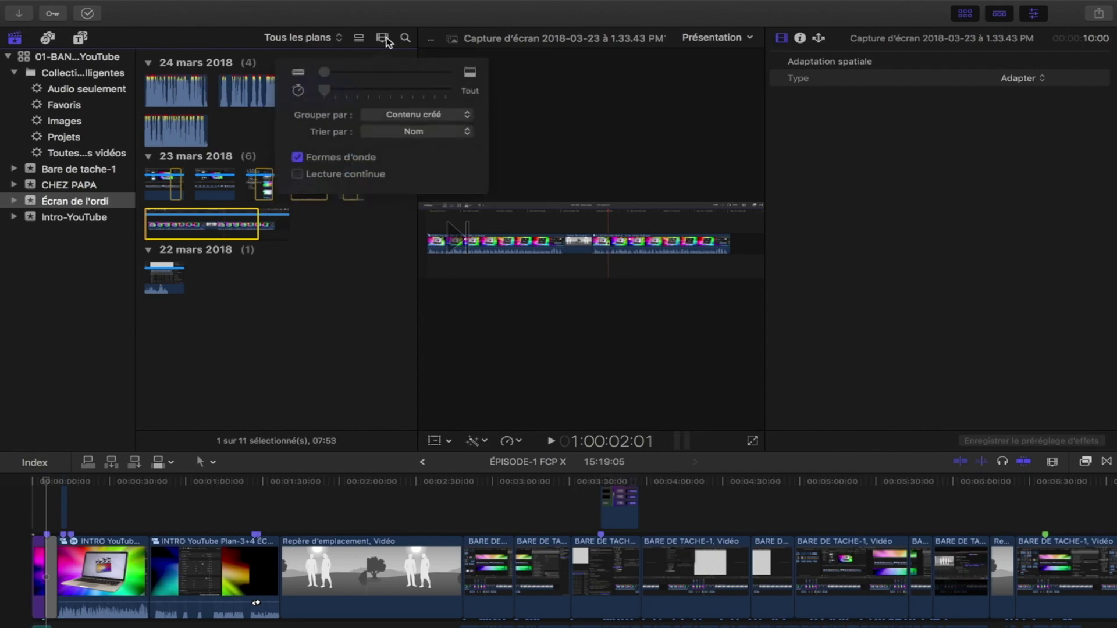
{"action": "left_click_drag", "start_coordinate": [327, 71], "coordinate": [351, 68]}
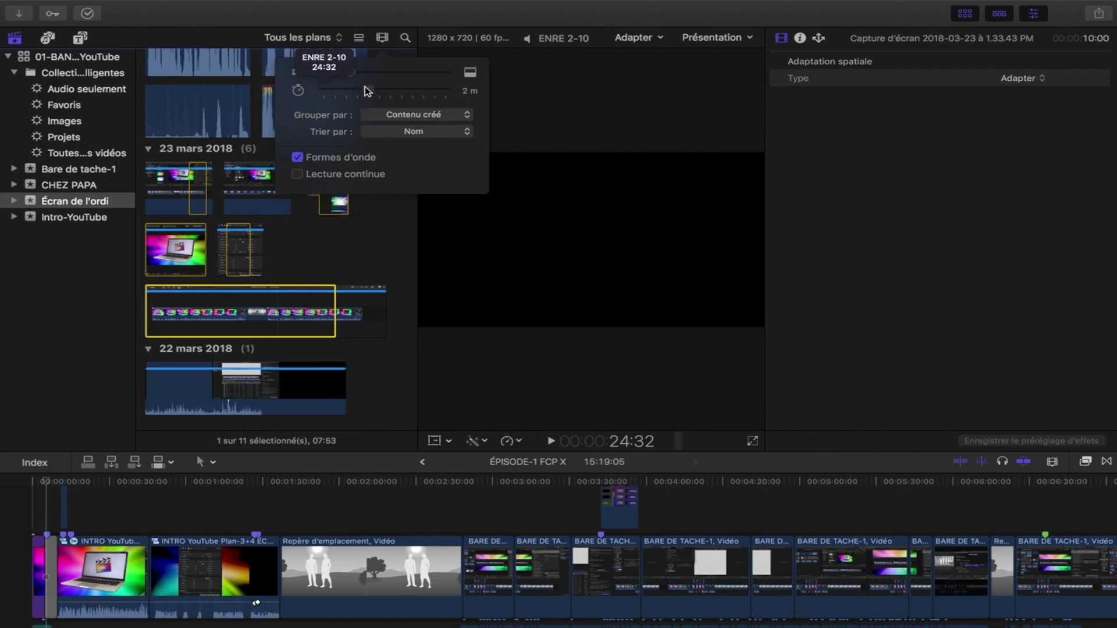
{"action": "left_click_drag", "start_coordinate": [353, 92], "coordinate": [346, 91]}
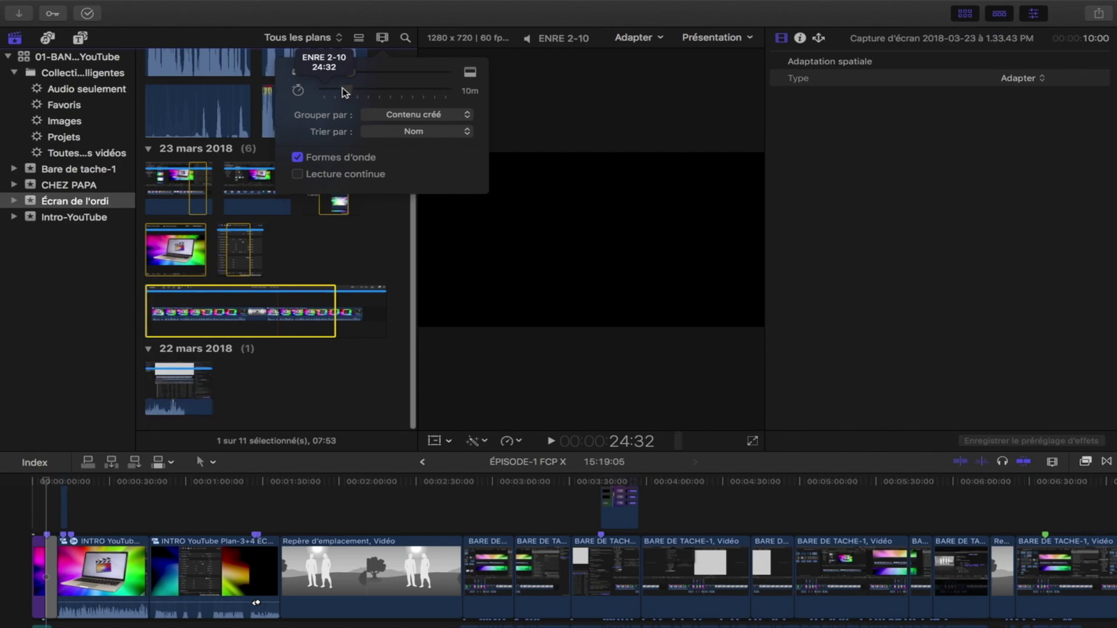
Set Grouper par to Scène, then back to Contenu créé, and show the clip search field.
{"action": "left_click", "coordinate": [467, 115]}
{"action": "left_click", "coordinate": [471, 152]}
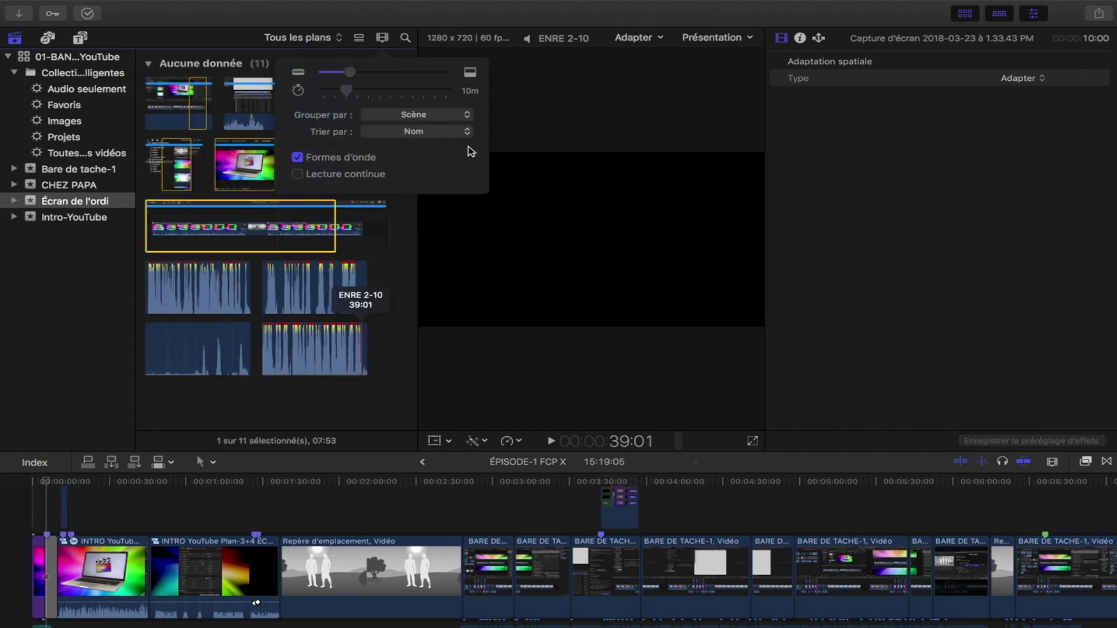
{"action": "left_click", "coordinate": [469, 115]}
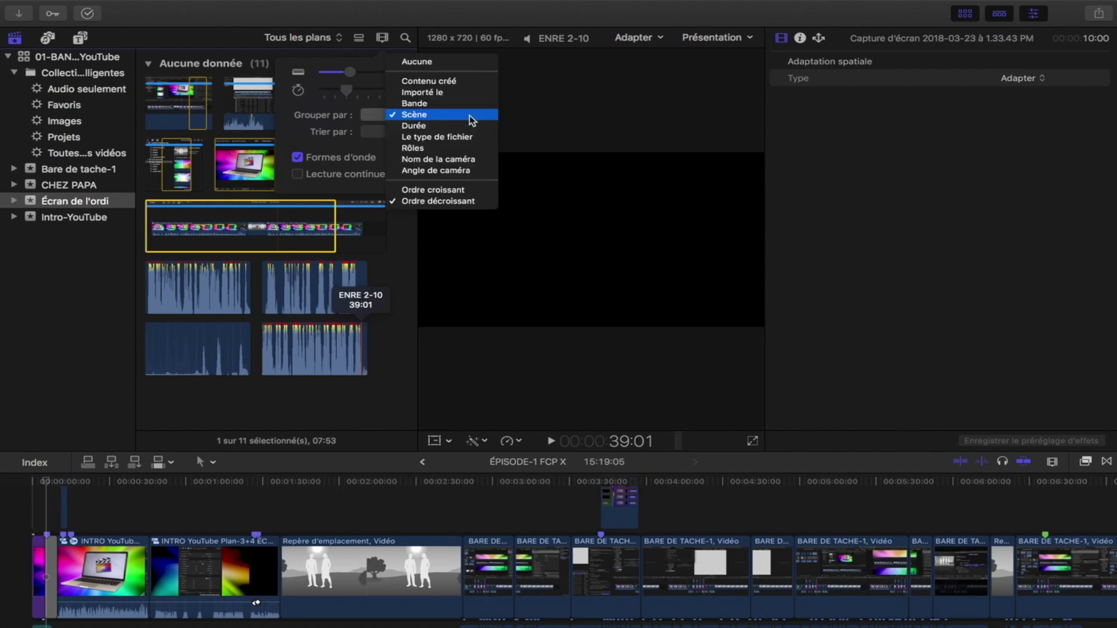
{"action": "left_click", "coordinate": [458, 81]}
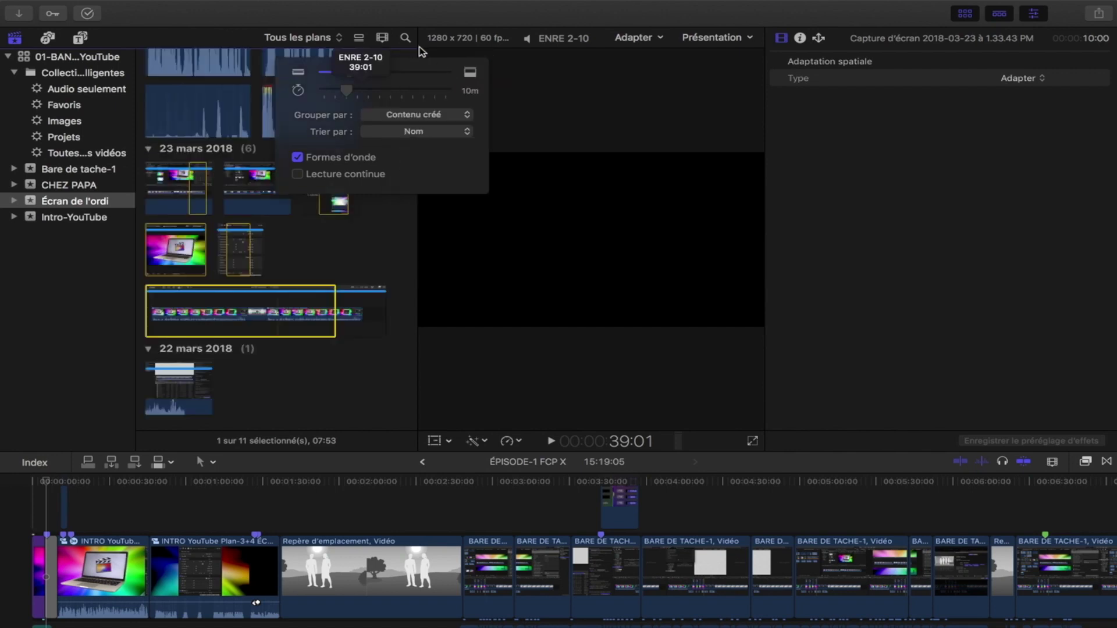
{"action": "left_click", "coordinate": [382, 39]}
{"action": "left_click", "coordinate": [406, 38]}
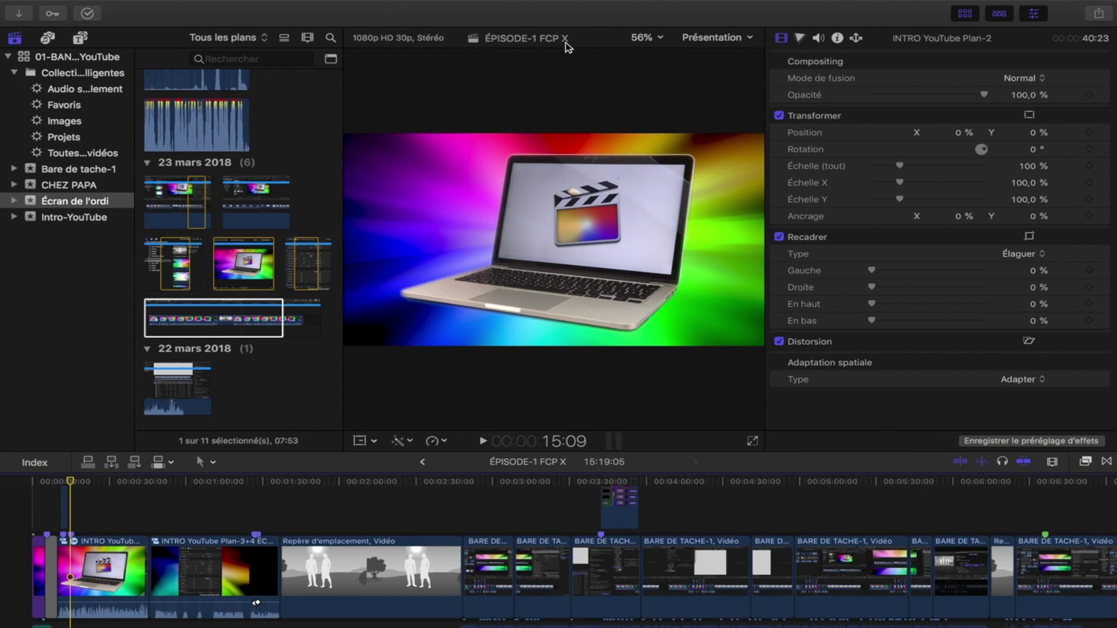
Zoom the viewer to 25 %, then 200 %, then Adapter, and open the Présentation menu.
{"action": "left_click", "coordinate": [659, 37]}
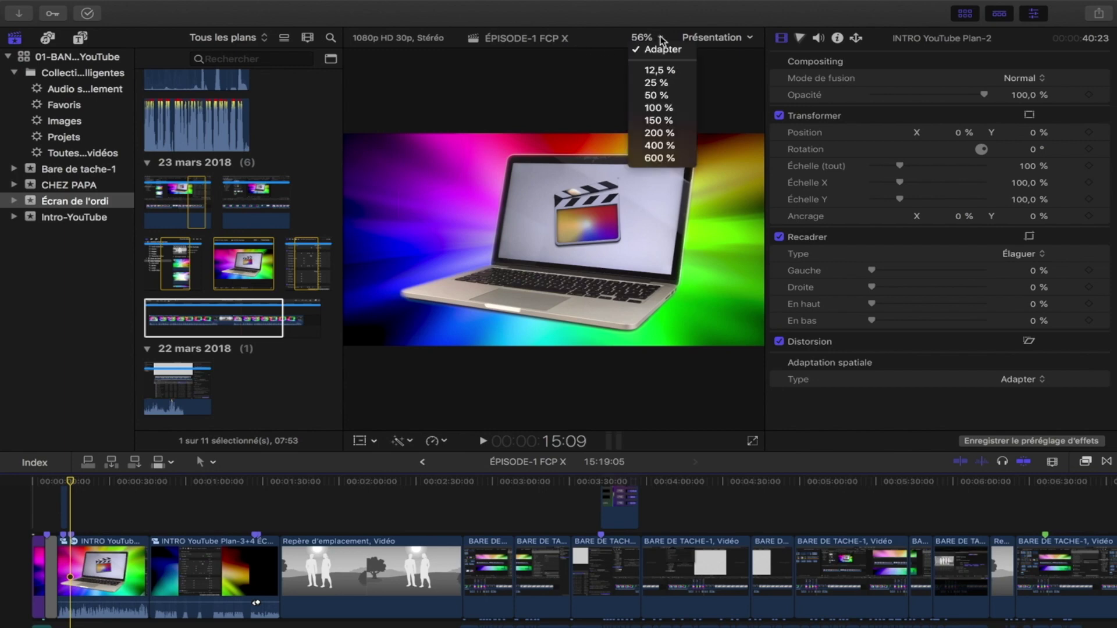
{"action": "left_click", "coordinate": [656, 86]}
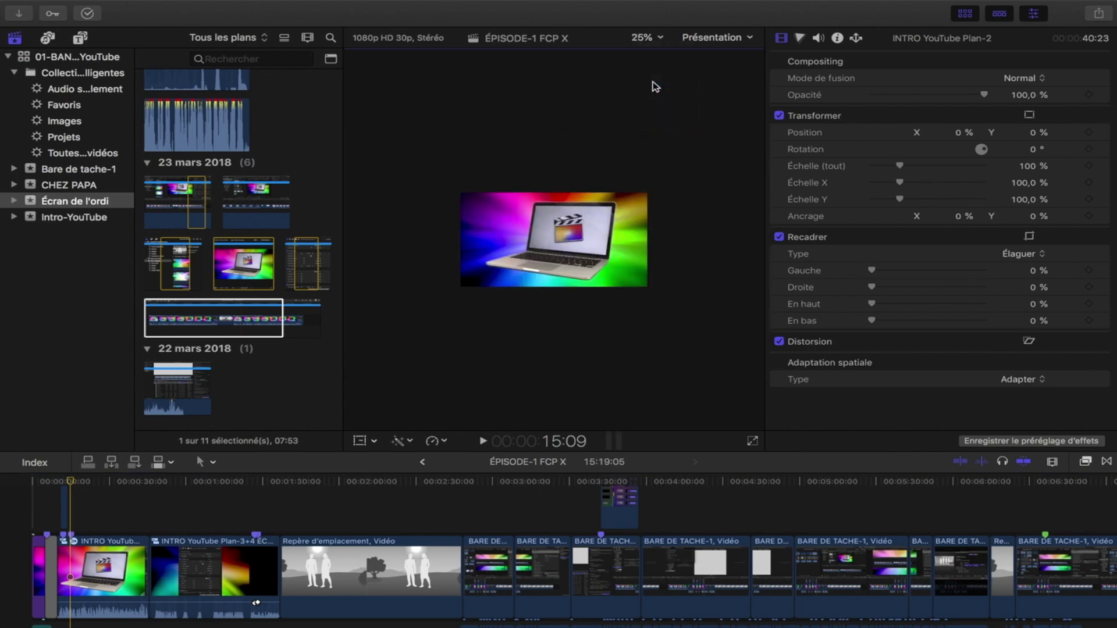
{"action": "left_click", "coordinate": [658, 37]}
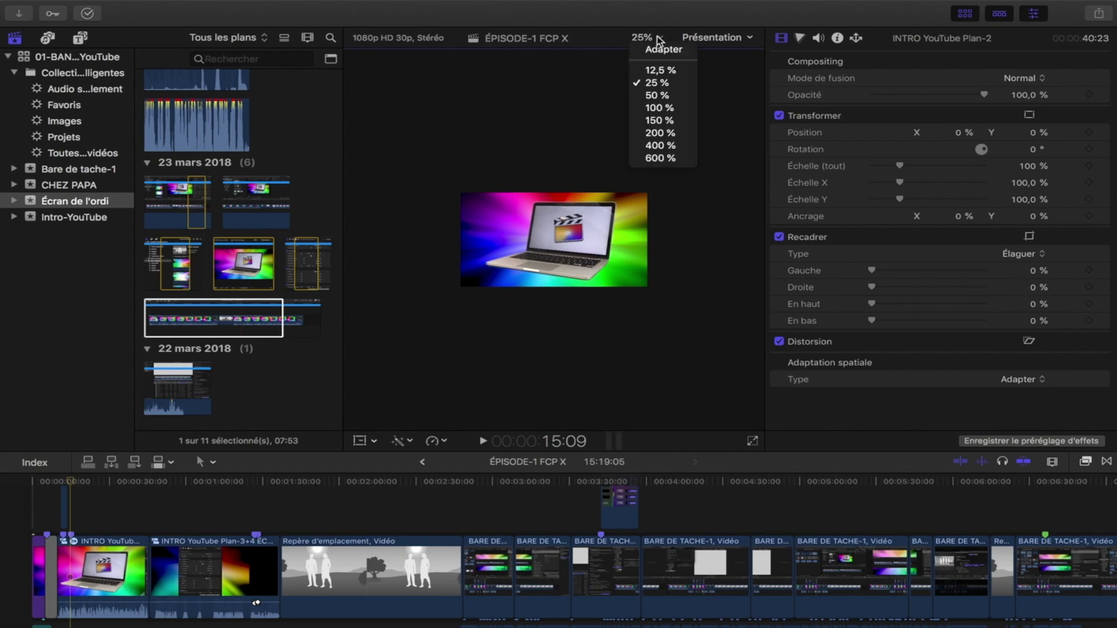
{"action": "left_click", "coordinate": [652, 137]}
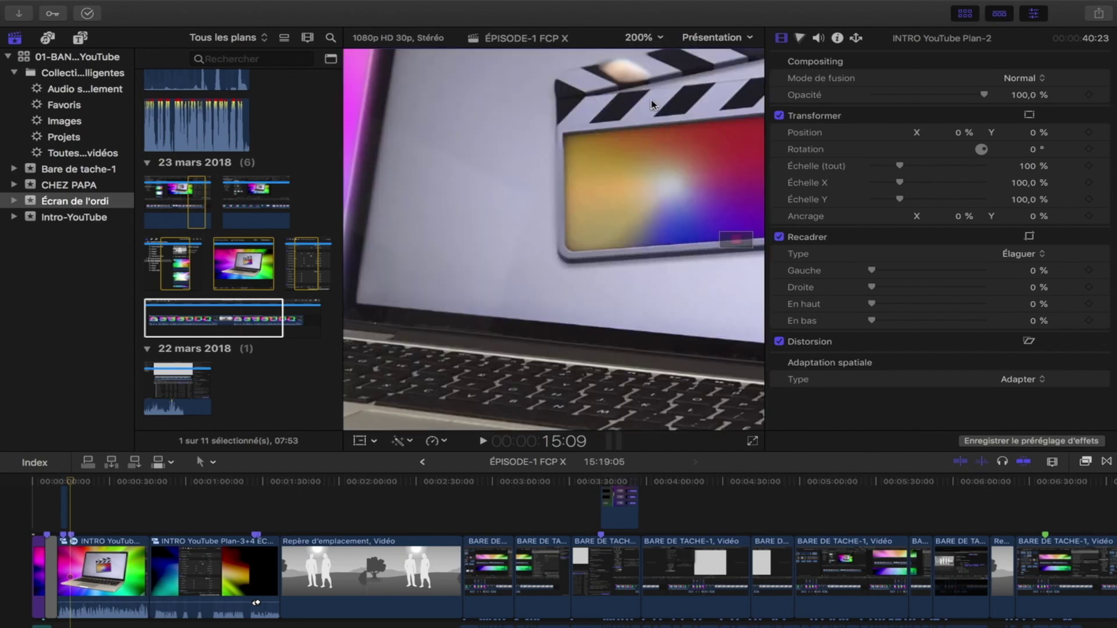
{"action": "left_click", "coordinate": [658, 38]}
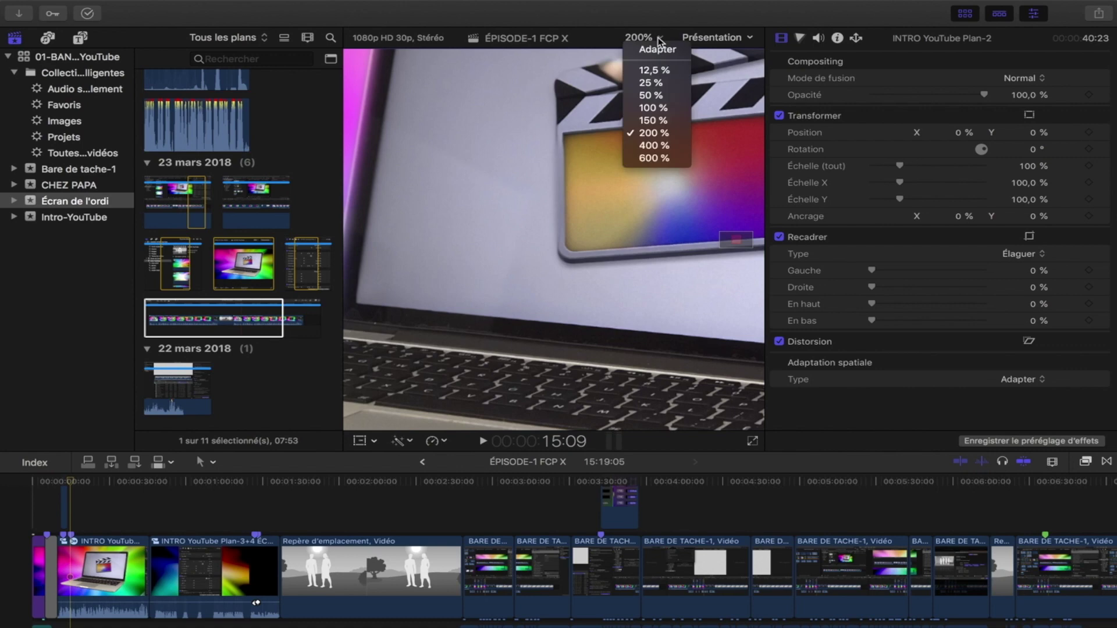
{"action": "left_click", "coordinate": [658, 51]}
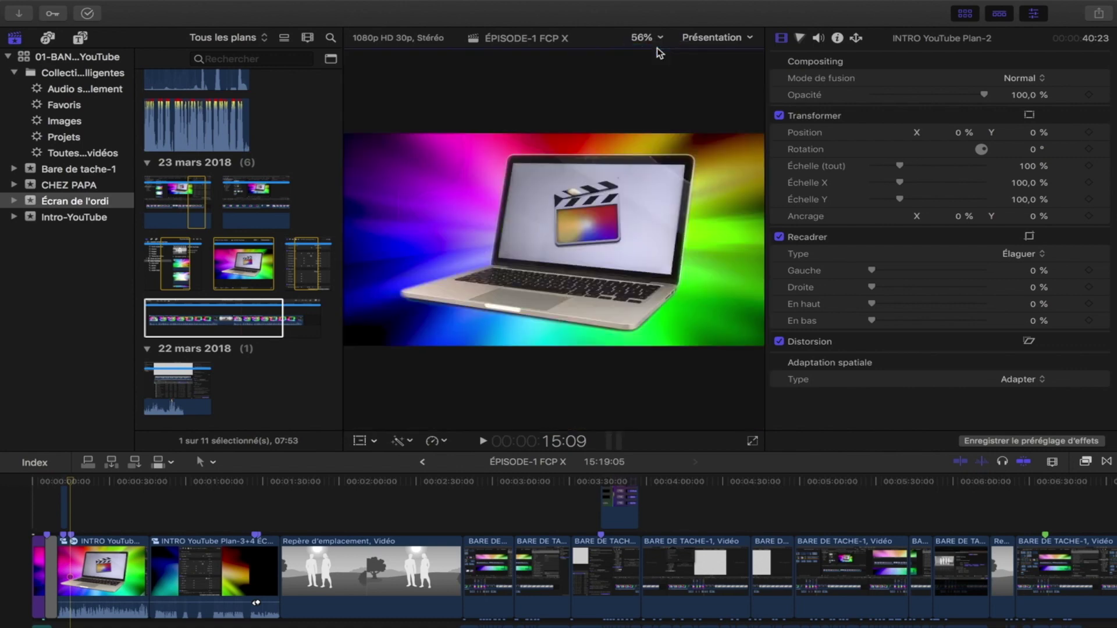
{"action": "left_click", "coordinate": [750, 38]}
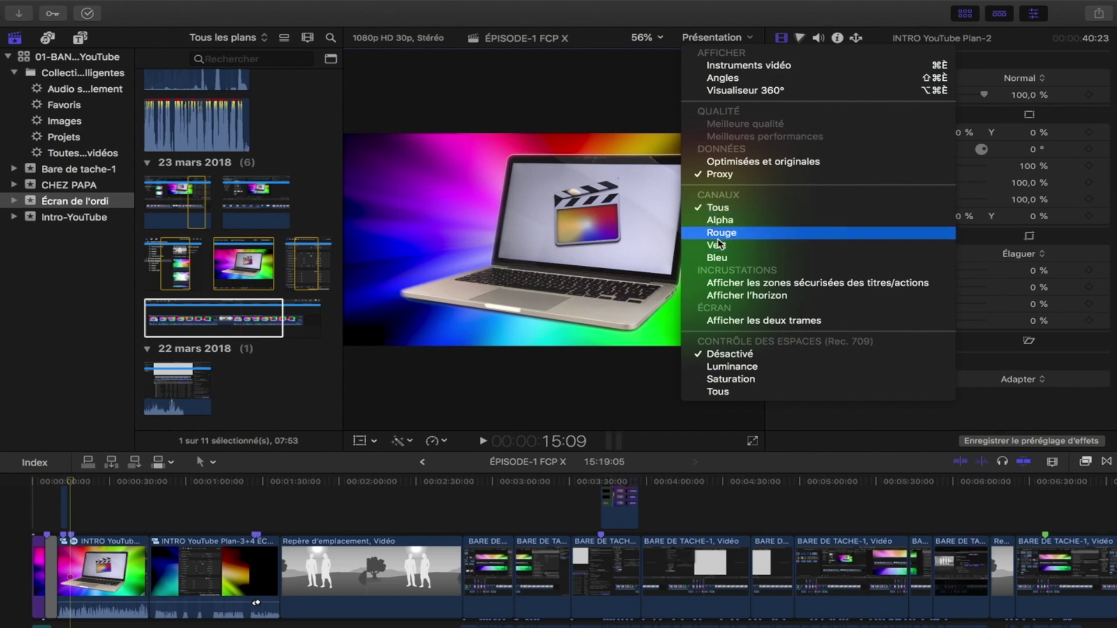
Turn the viewer's luminance range check on, then set Contrôle des espaces to Désactivé.
{"action": "left_click", "coordinate": [740, 371]}
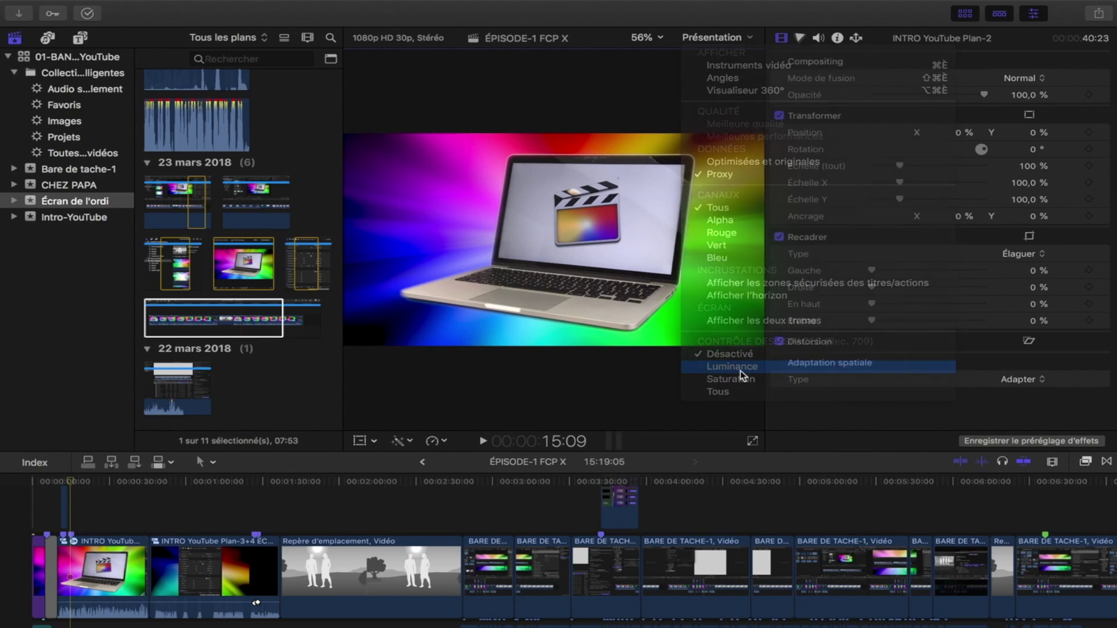
{"action": "left_click", "coordinate": [748, 38]}
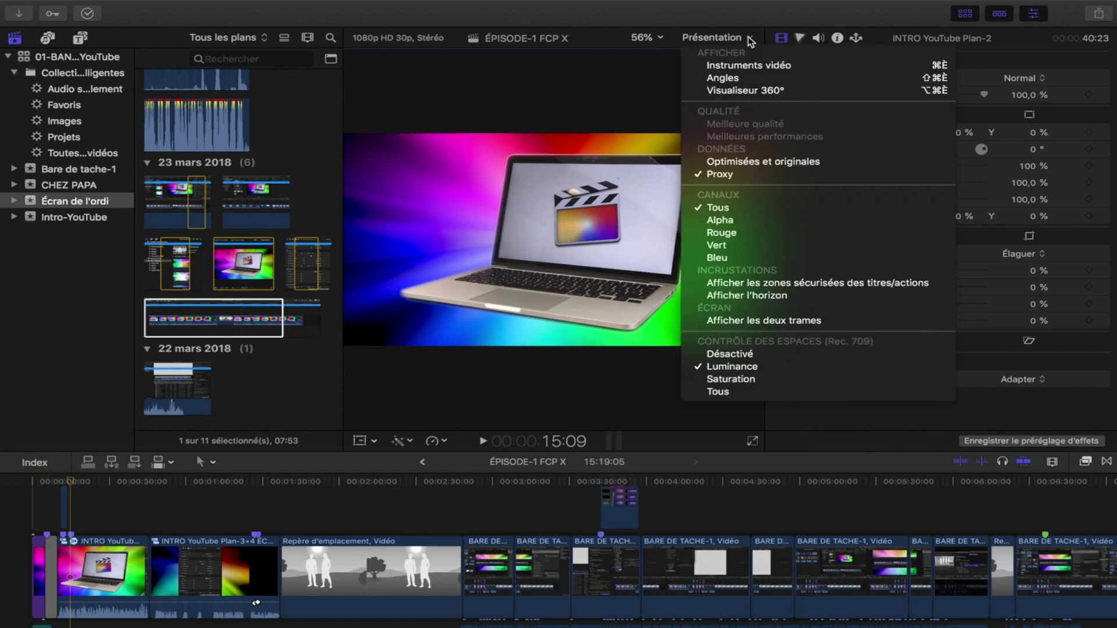
{"action": "left_click", "coordinate": [722, 353]}
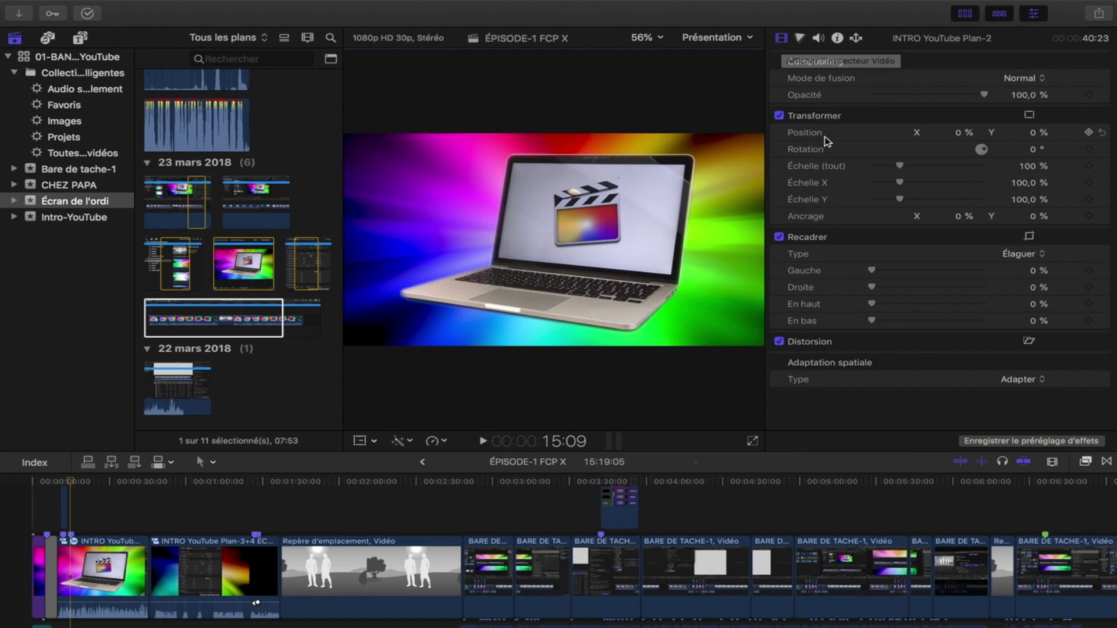
Toggle Recadrer and Transformer off and on, then drag Échelle (tout) to 143 % and down to 34 %.
{"action": "scroll", "coordinate": [826, 142], "scroll_direction": "down", "scroll_amount": 1}
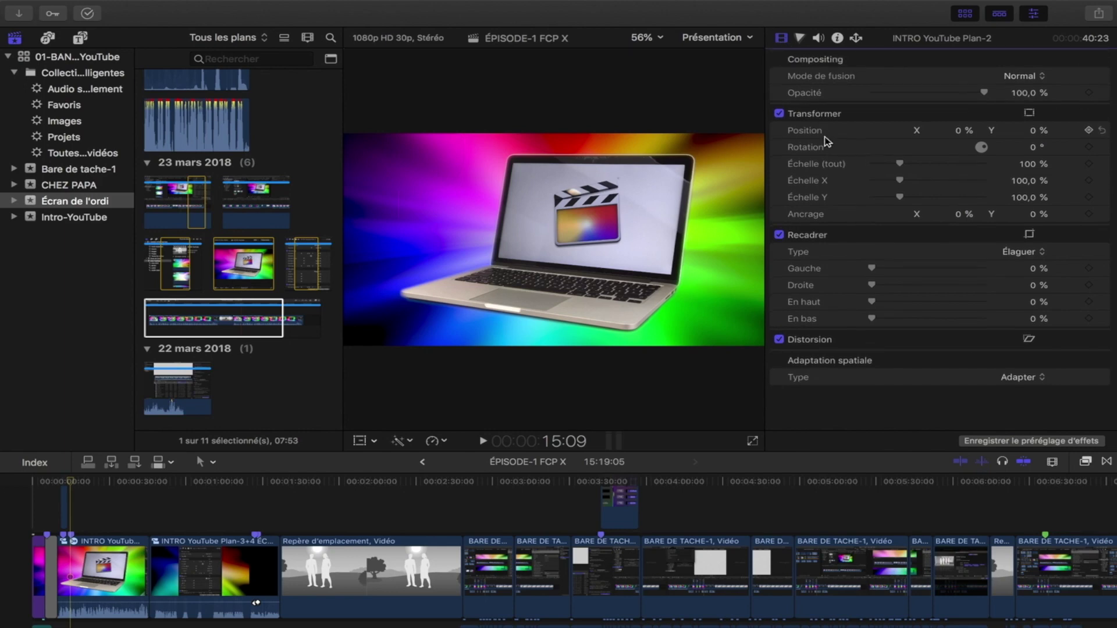
{"action": "scroll", "coordinate": [826, 142], "scroll_direction": "up", "scroll_amount": 1}
{"action": "left_click", "coordinate": [779, 237]}
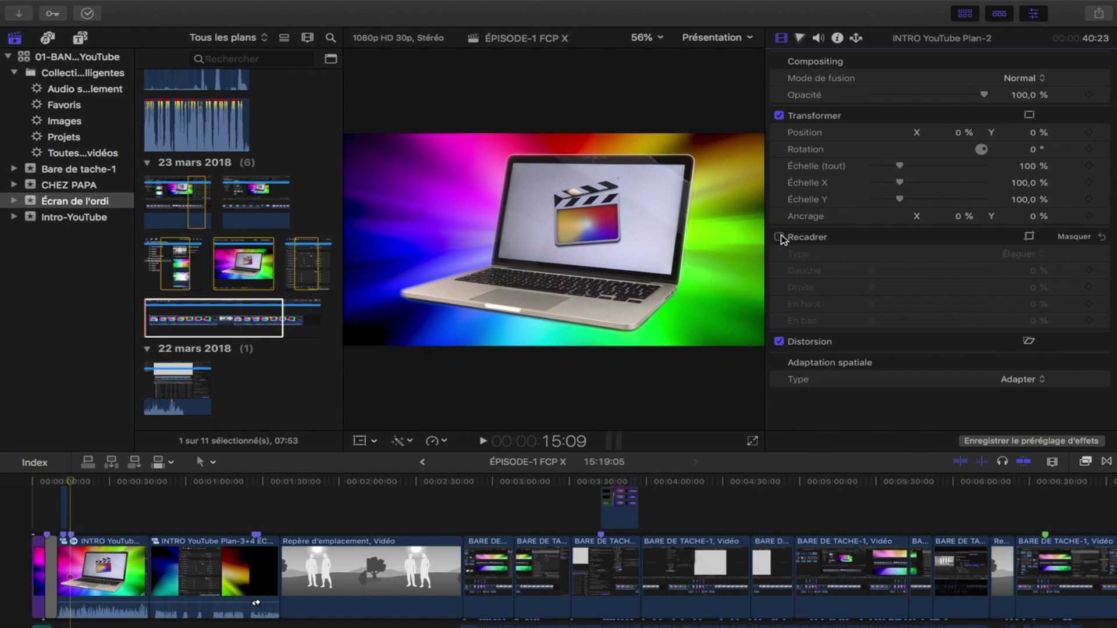
{"action": "left_click", "coordinate": [780, 238]}
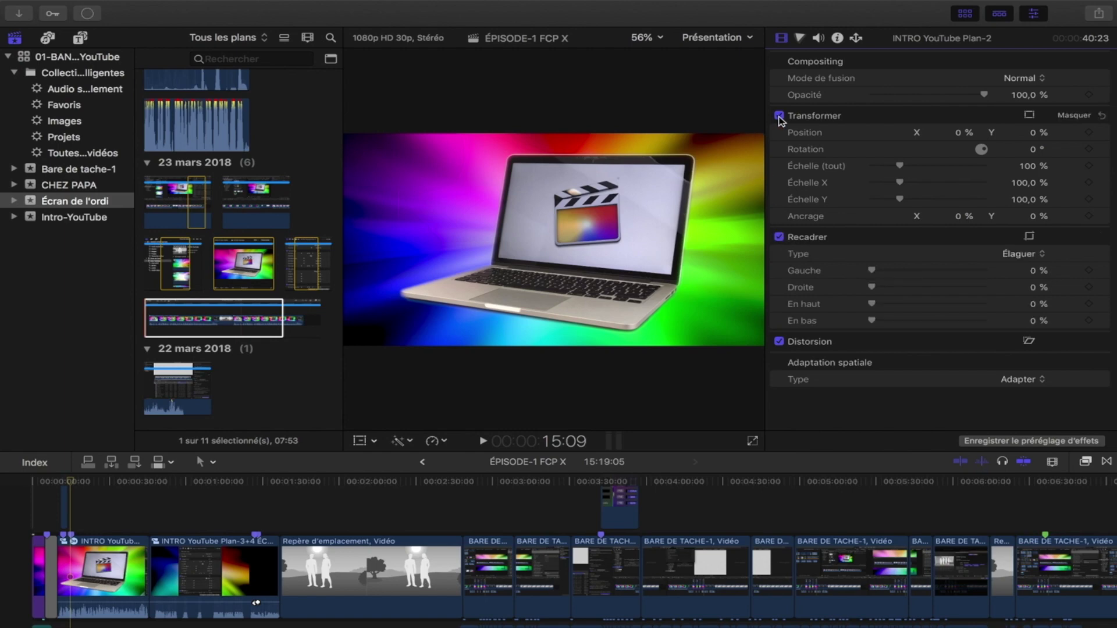
{"action": "left_click", "coordinate": [779, 115]}
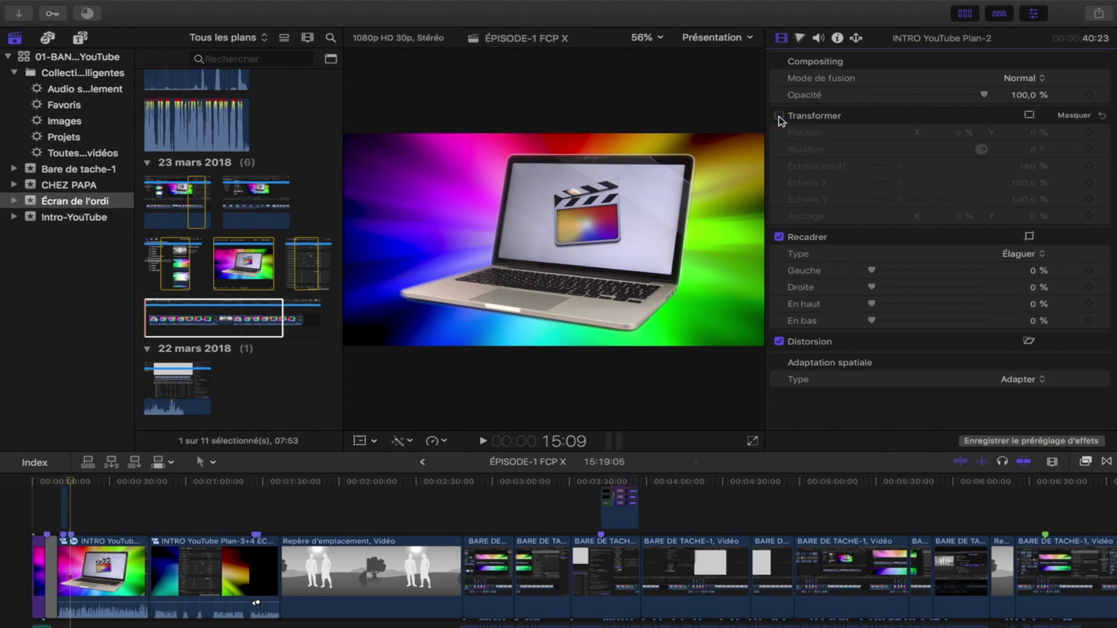
{"action": "left_click", "coordinate": [779, 116]}
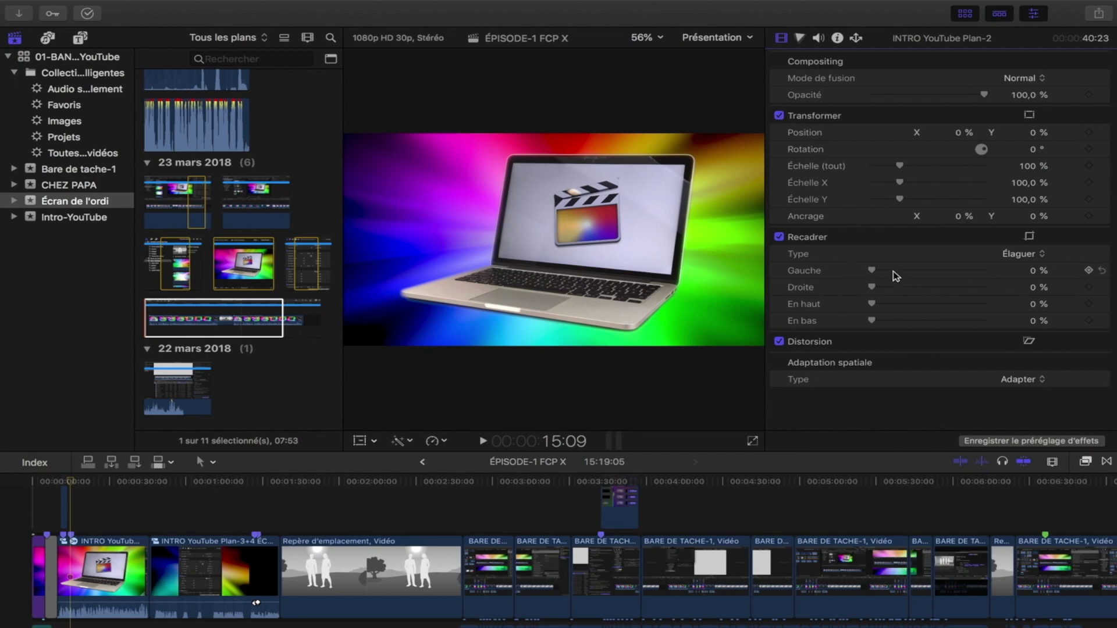
{"action": "left_click_drag", "start_coordinate": [899, 166], "coordinate": [948, 163]}
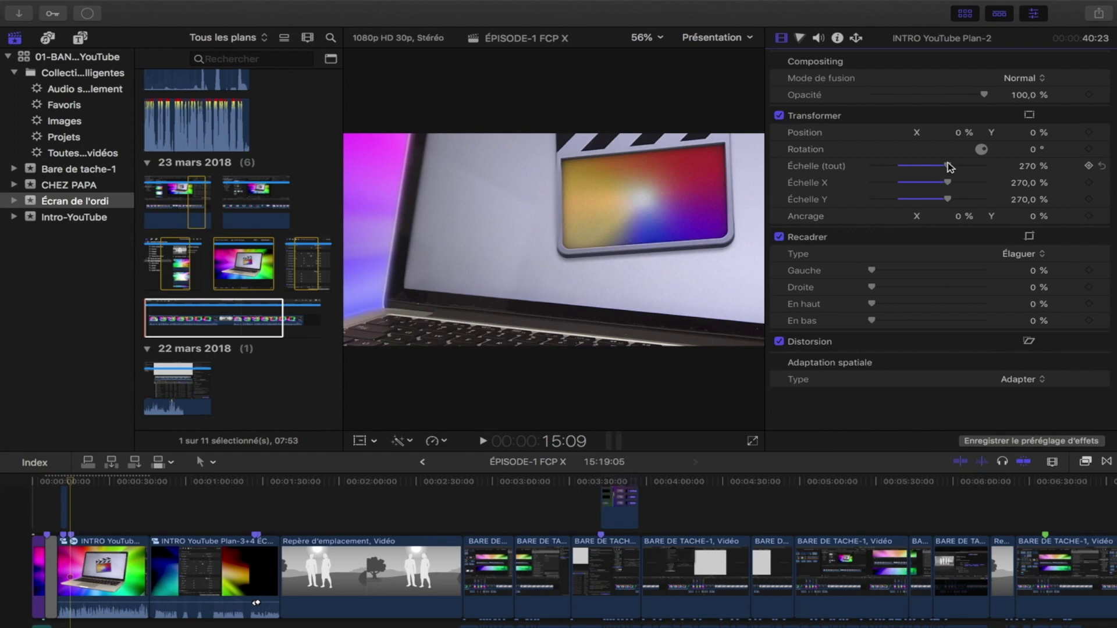
{"action": "left_click_drag", "start_coordinate": [948, 167], "coordinate": [883, 170]}
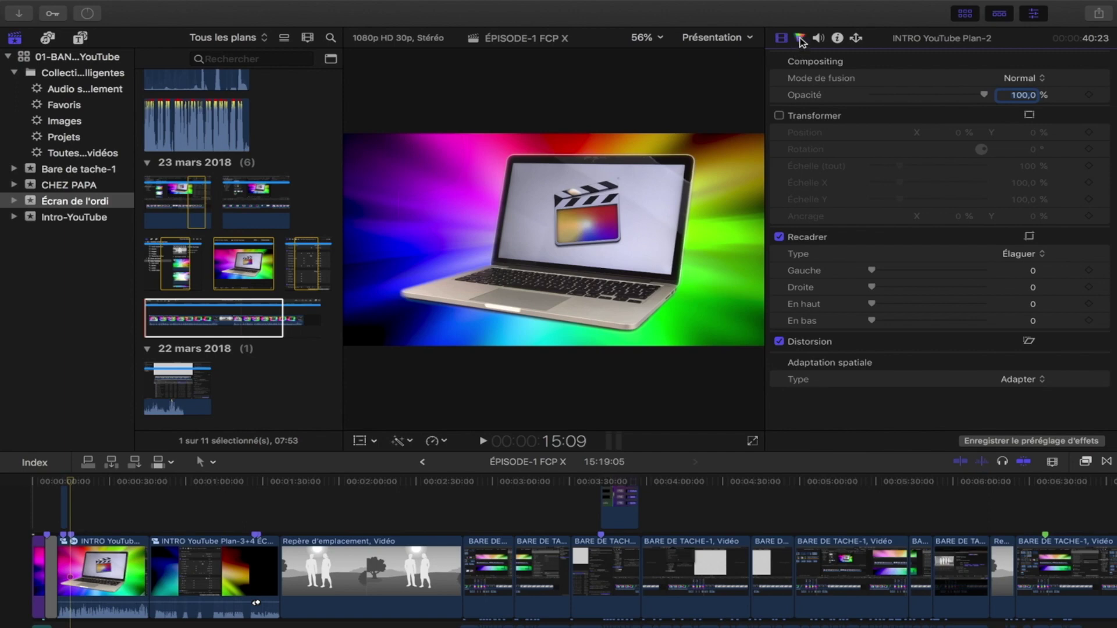
Add a Roues des couleurs correction in the Color inspector, adjust Master brightness, then reset it.
{"action": "left_click", "coordinate": [800, 38]}
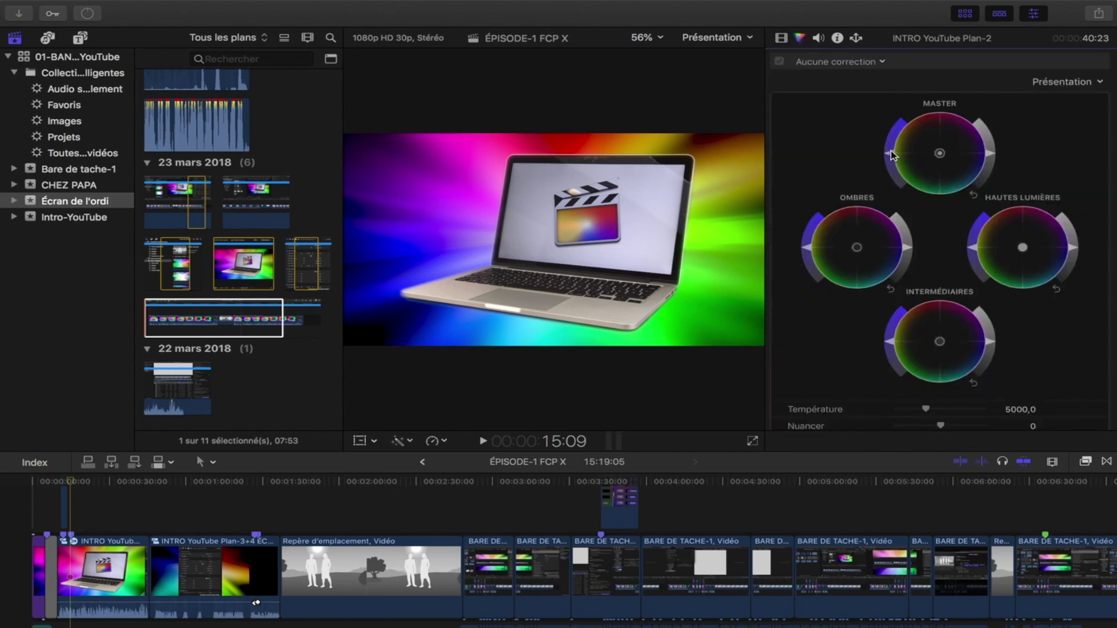
{"action": "left_click", "coordinate": [903, 119]}
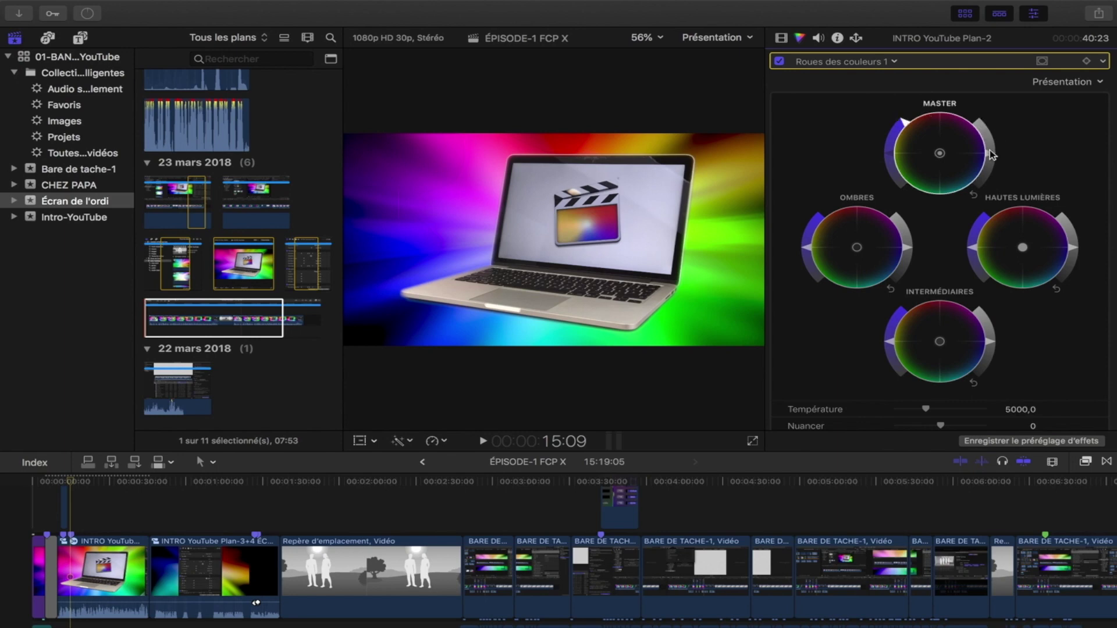
{"action": "mouse_move", "coordinate": [993, 155]}
{"action": "left_mouse_down"}
{"action": "mouse_move", "coordinate": [979, 130]}
{"action": "mouse_move", "coordinate": [982, 203]}
{"action": "left_mouse_up"}
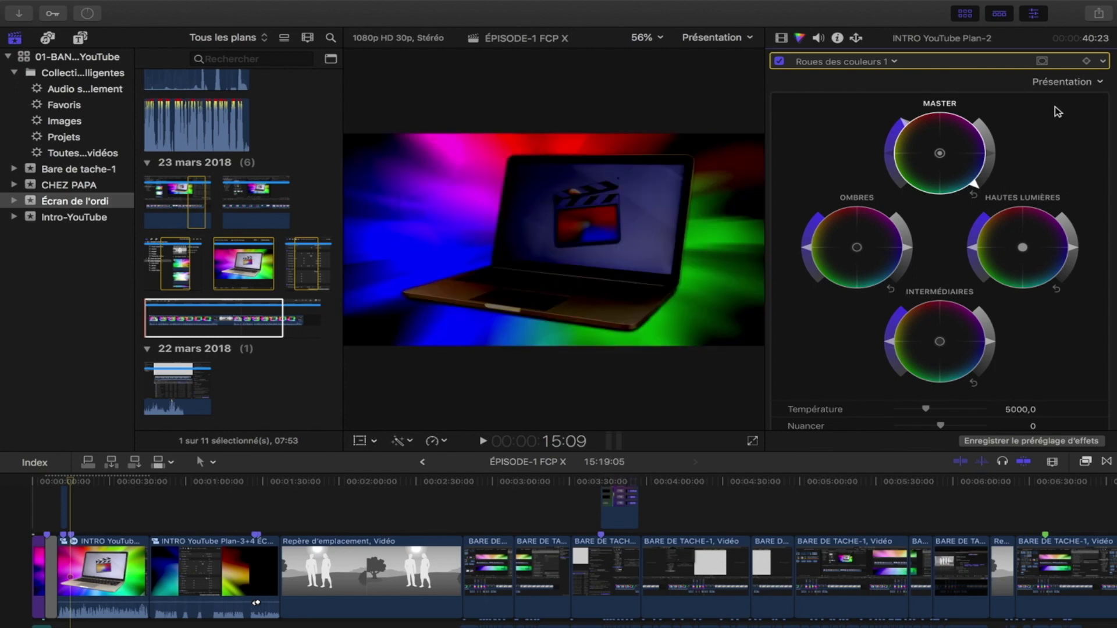
{"action": "left_click", "coordinate": [973, 195]}
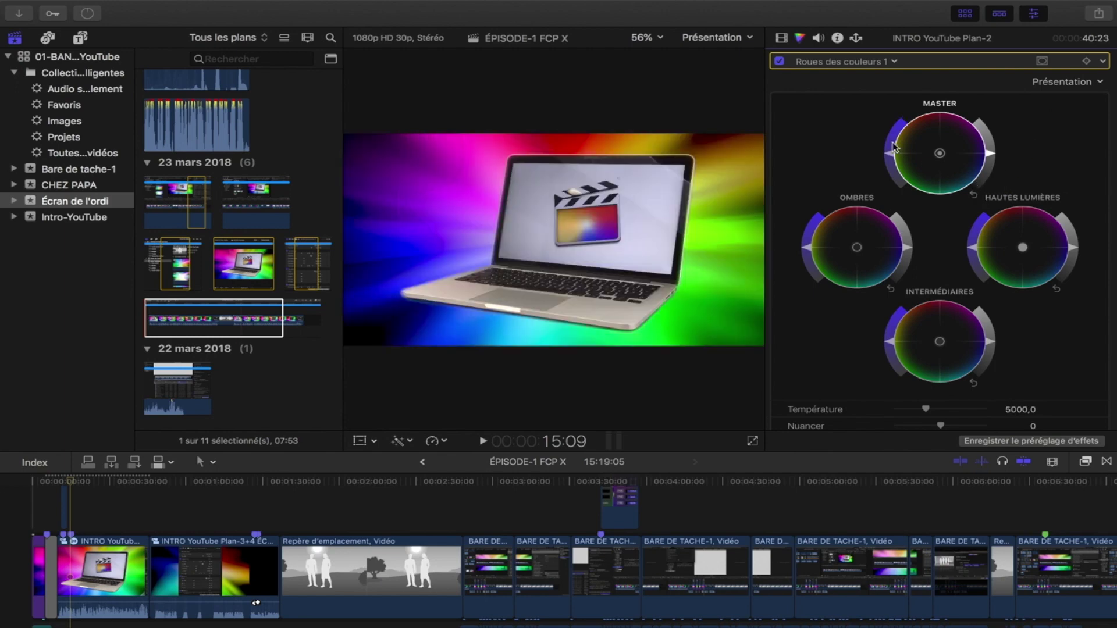
Run audio analysis on INTRO YouTube Plan-2, then view its Info properties.
{"action": "left_click", "coordinate": [819, 39]}
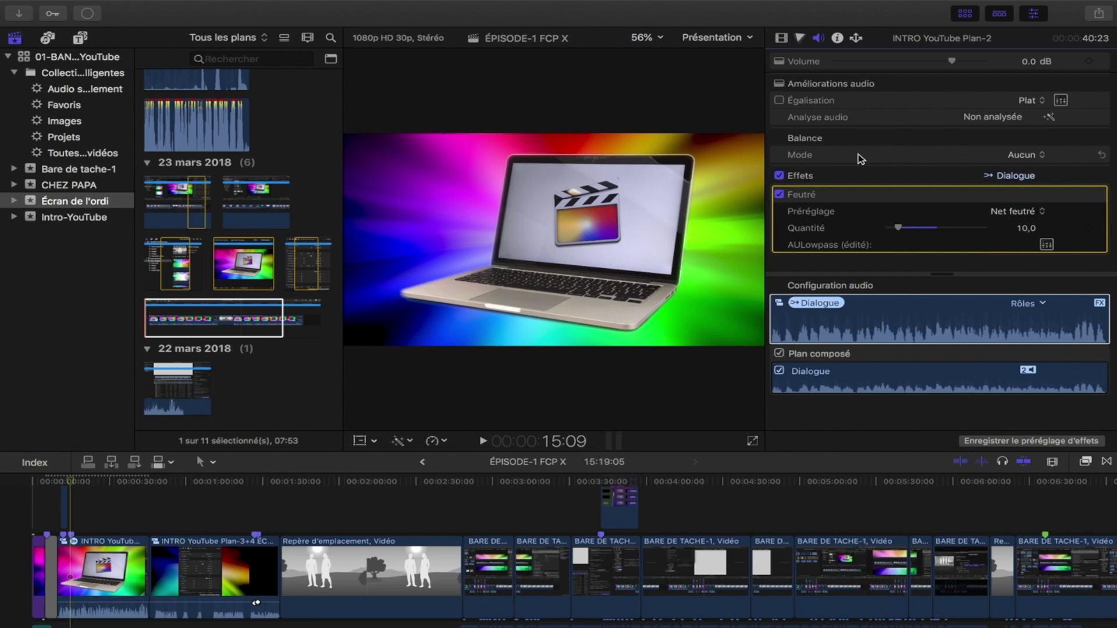
{"action": "left_click", "coordinate": [1049, 117]}
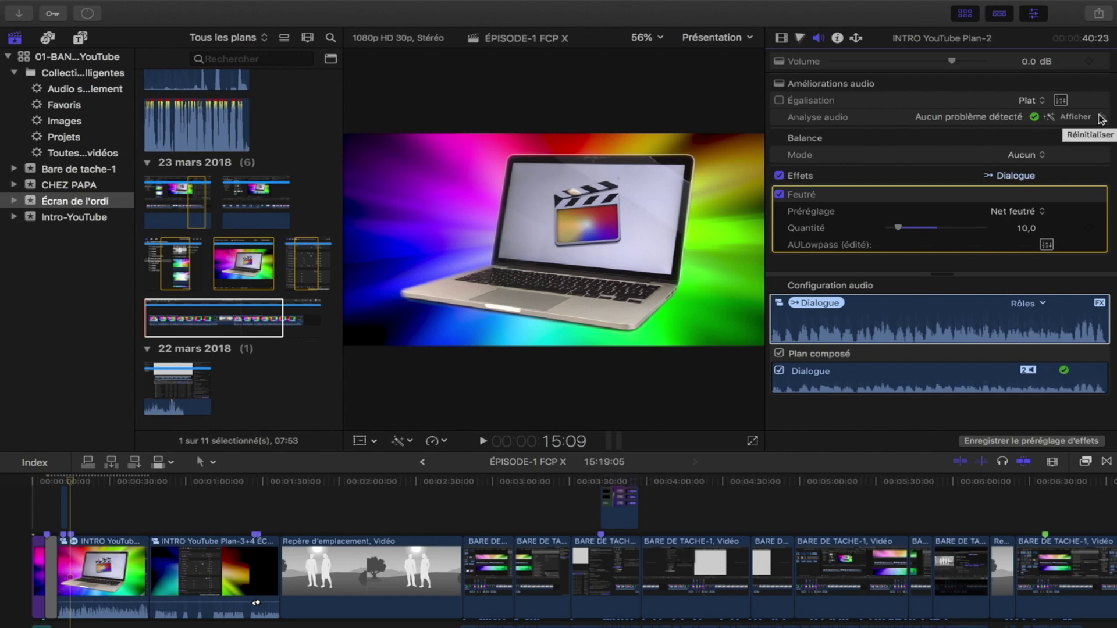
{"action": "left_click", "coordinate": [837, 38]}
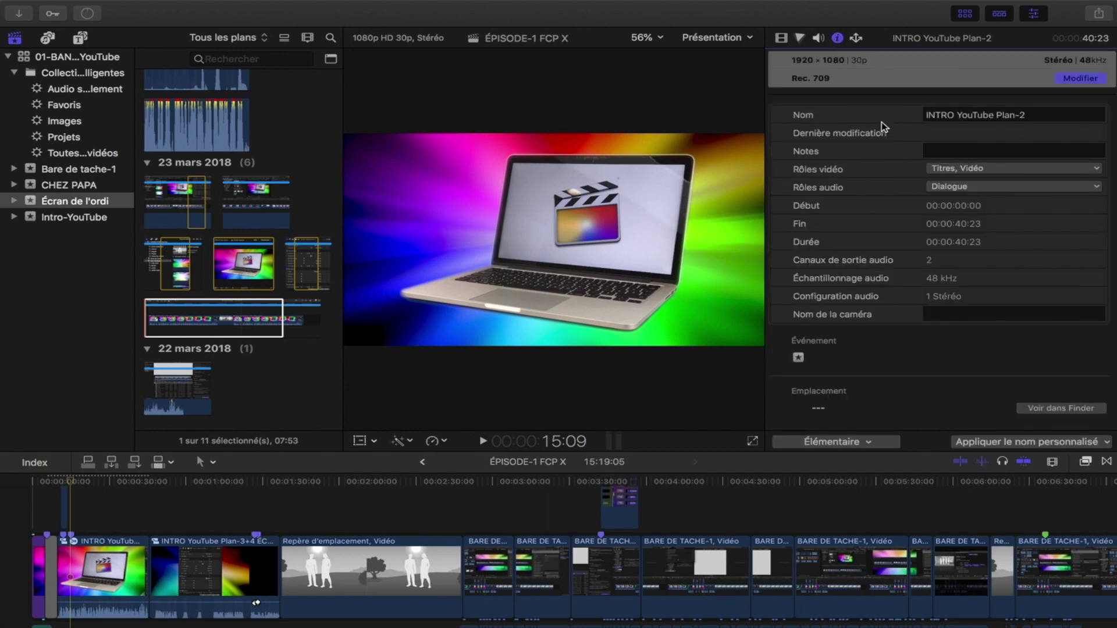
Review the intro clip's information, then show its sharing attributes in the Share inspector.
{"action": "scroll", "coordinate": [883, 127], "scroll_direction": "down", "scroll_amount": 1}
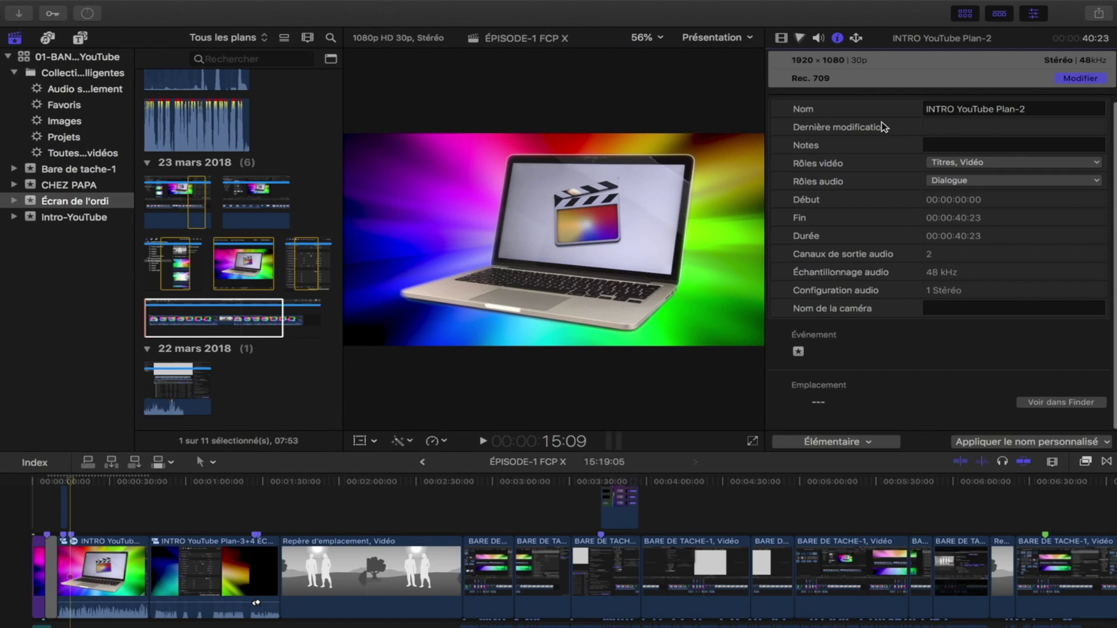
{"action": "scroll", "coordinate": [883, 127], "scroll_direction": "up", "scroll_amount": 1}
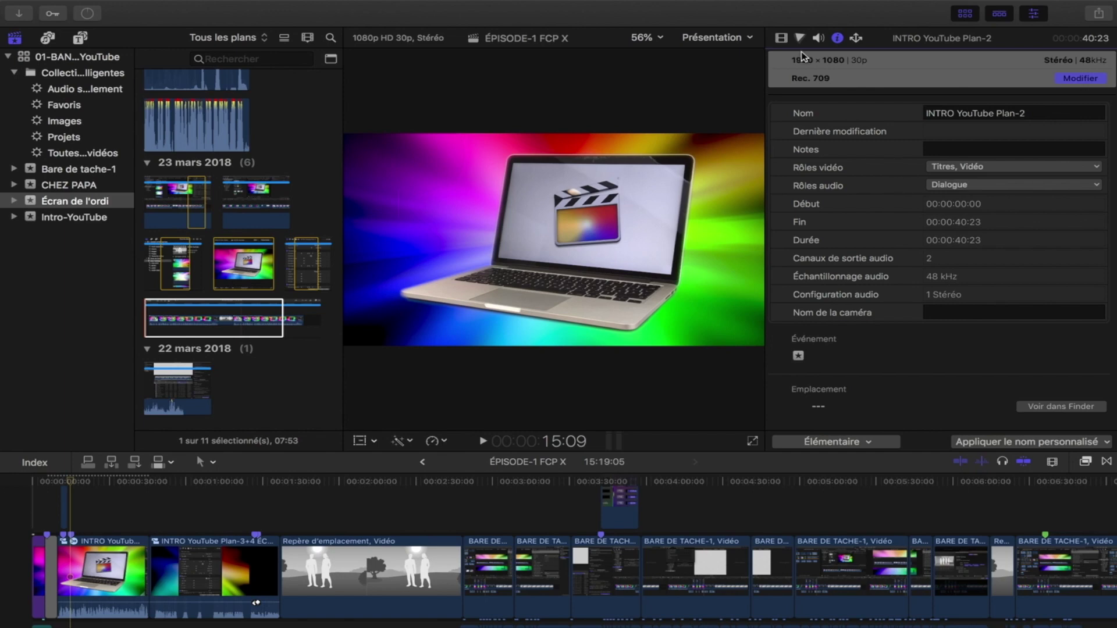
{"action": "left_click", "coordinate": [856, 38]}
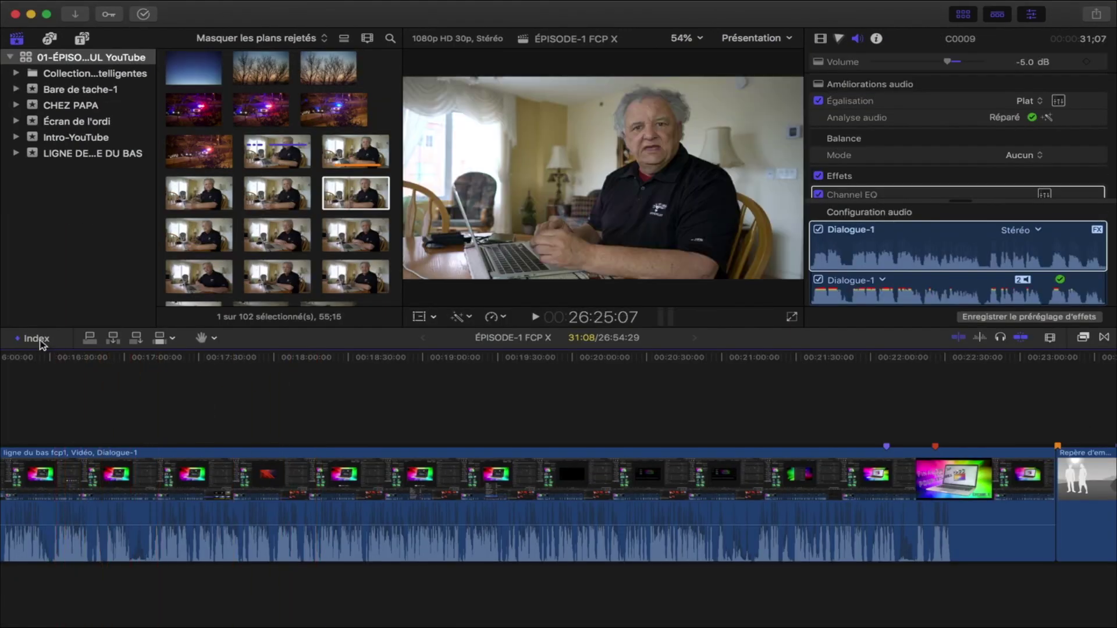
Open the timeline index and go from its Balises list to the 274-clip Plans list.
{"action": "left_click", "coordinate": [33, 338]}
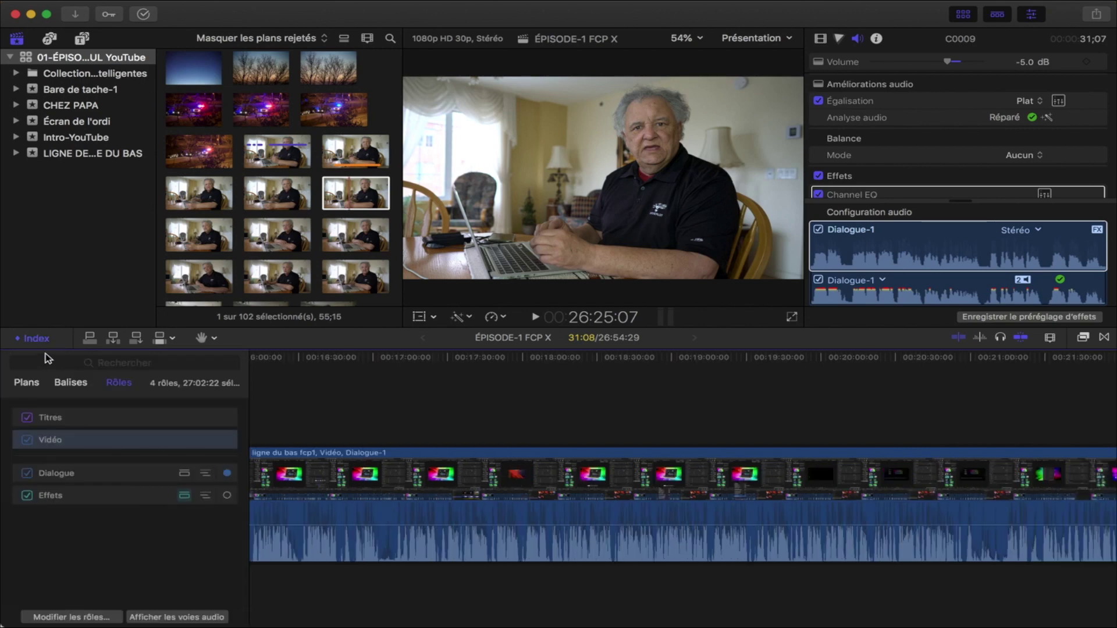
{"action": "left_click", "coordinate": [75, 384]}
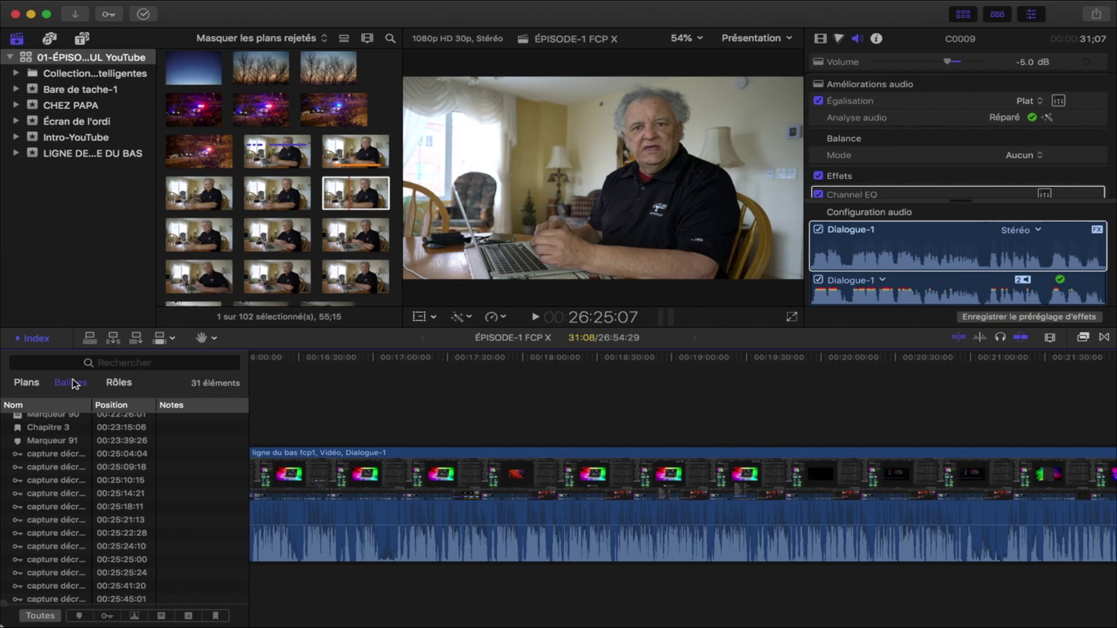
{"action": "left_click", "coordinate": [29, 384]}
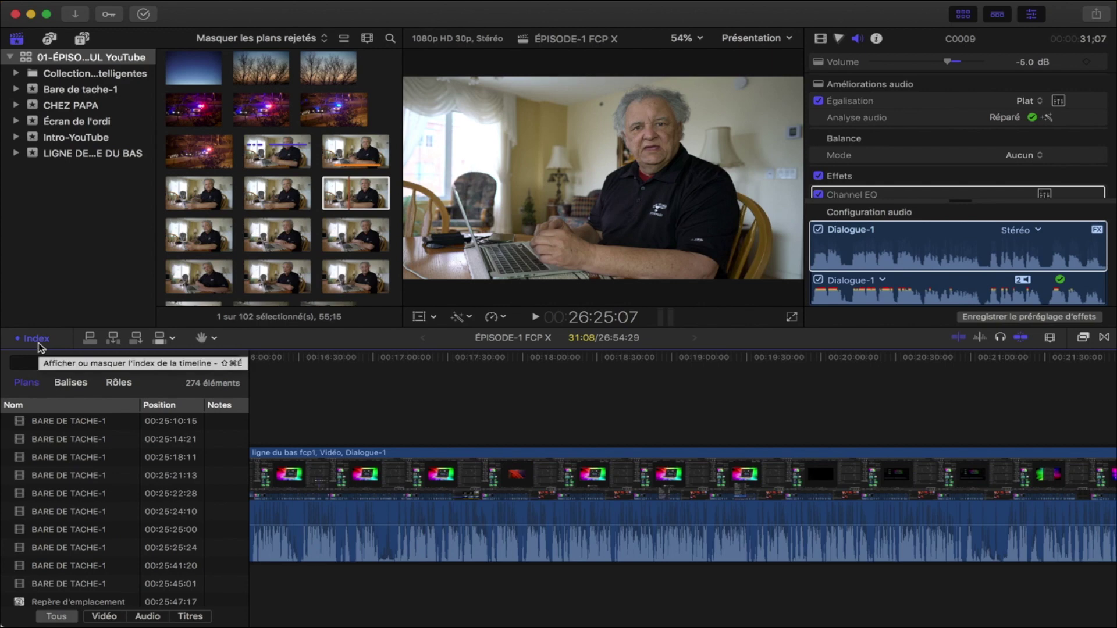
Close the index, try Vidéo uniquement and Audio seulement edit sources, restore Tout, and zoom to fit.
{"action": "left_click", "coordinate": [39, 344]}
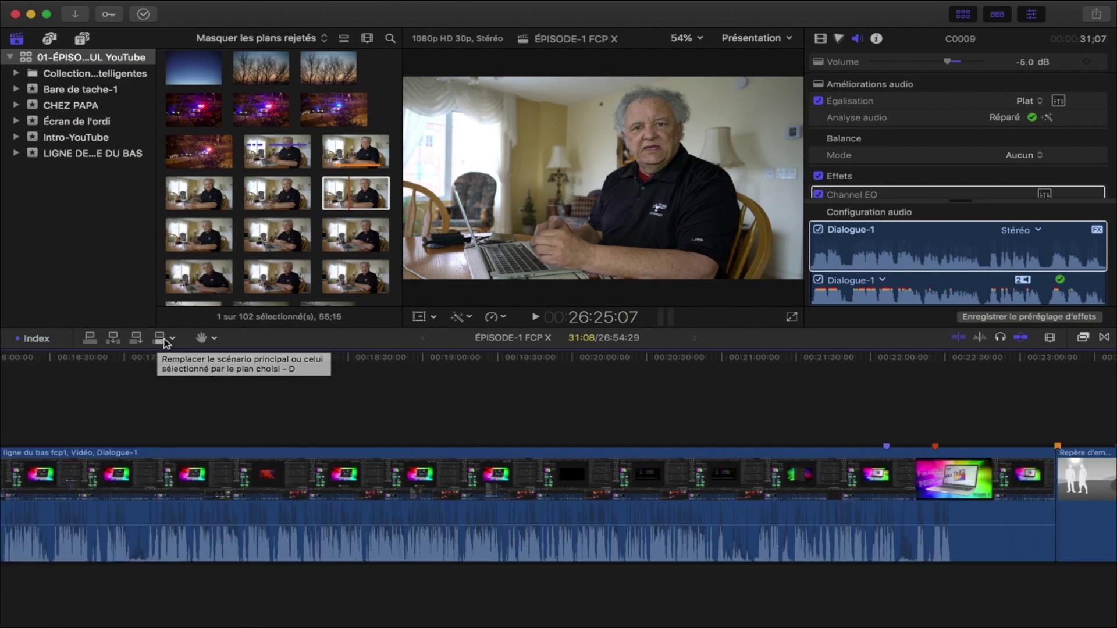
{"action": "left_click", "coordinate": [174, 341]}
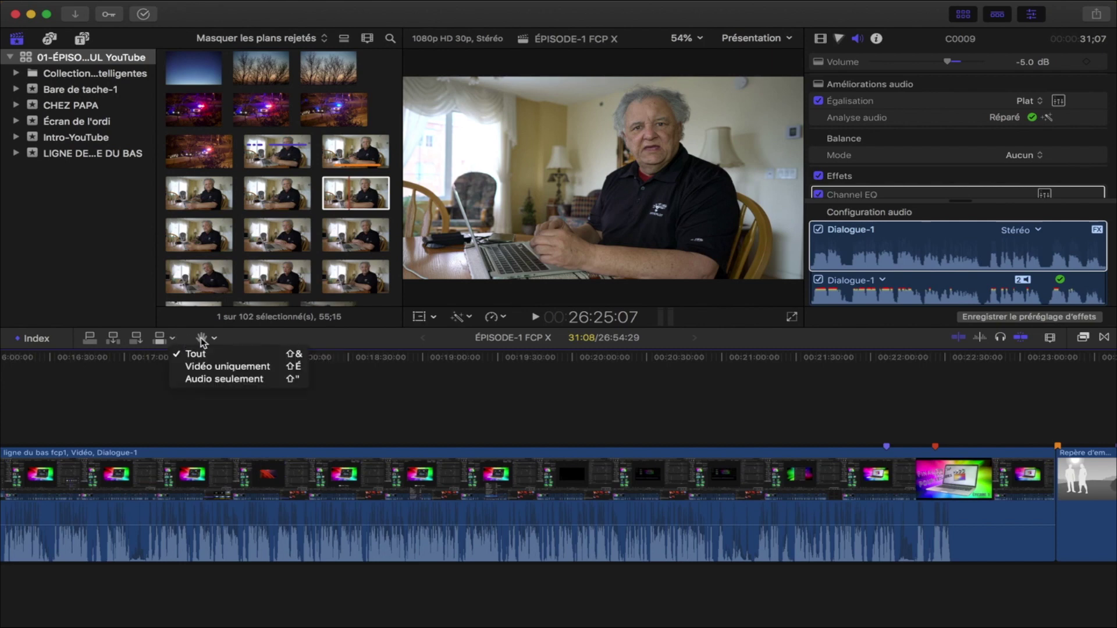
{"action": "left_click", "coordinate": [220, 366]}
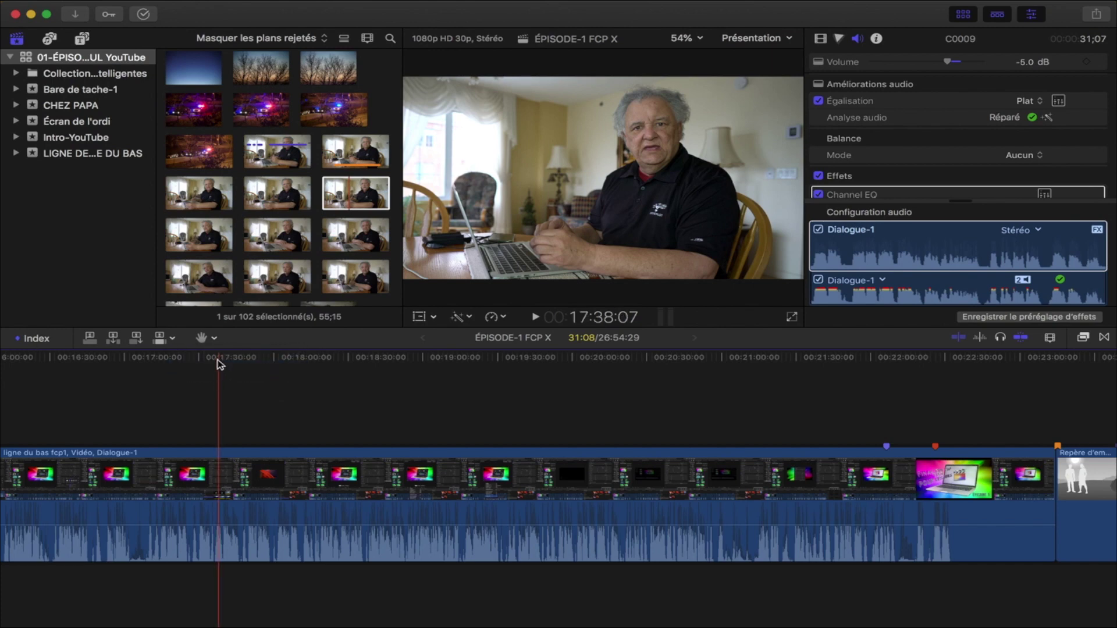
{"action": "left_click", "coordinate": [174, 338]}
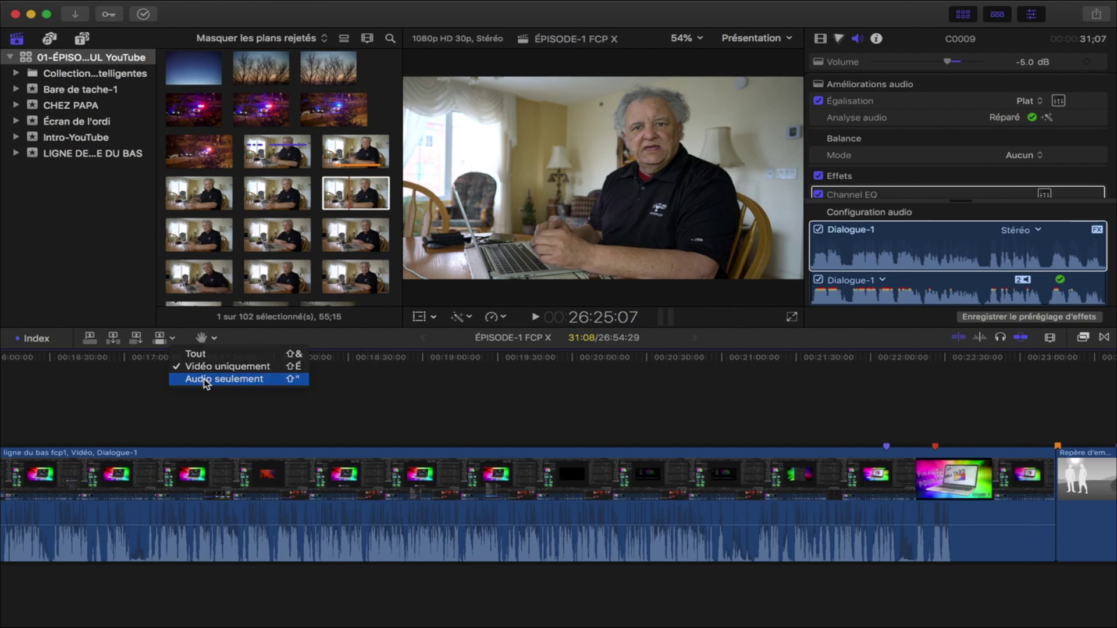
{"action": "left_click", "coordinate": [204, 378]}
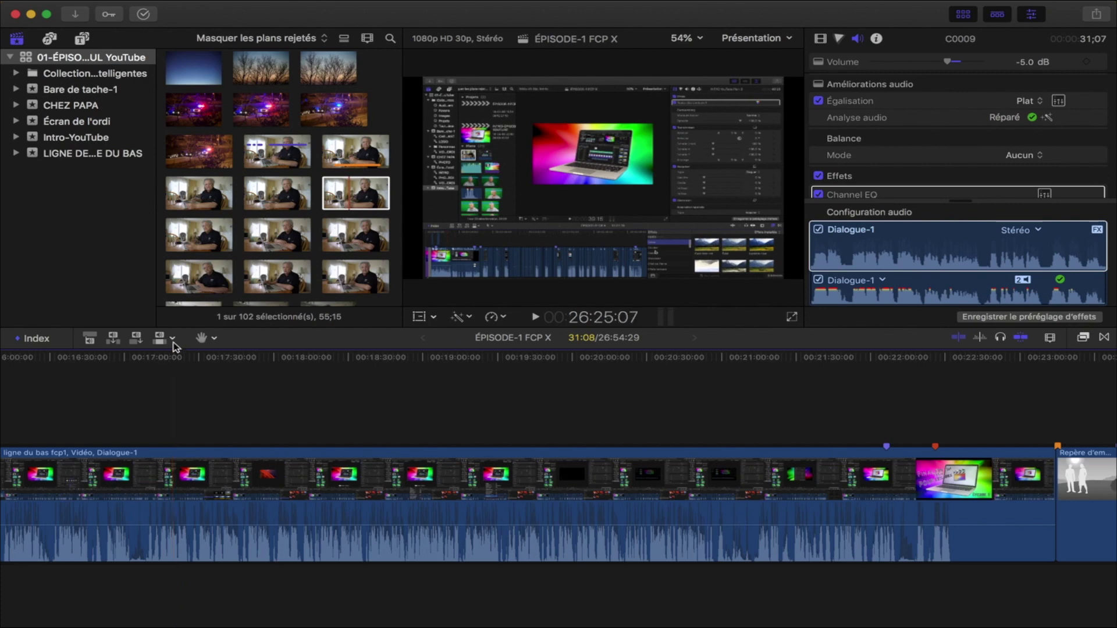
{"action": "left_click", "coordinate": [173, 340]}
{"action": "left_click", "coordinate": [195, 355]}
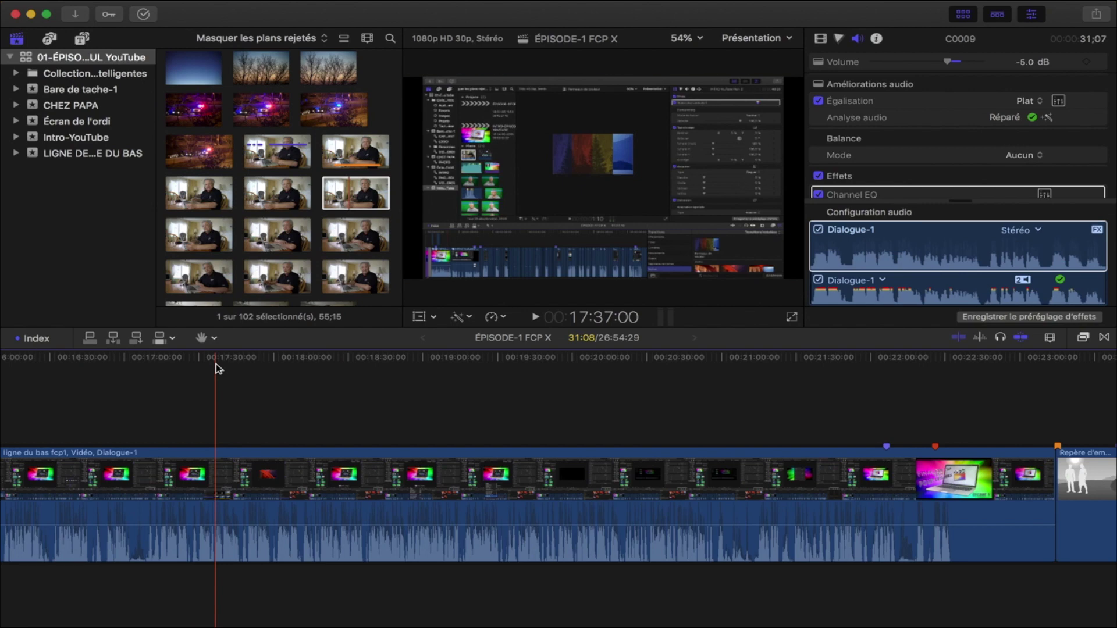
{"action": "key", "text": "shift+z"}
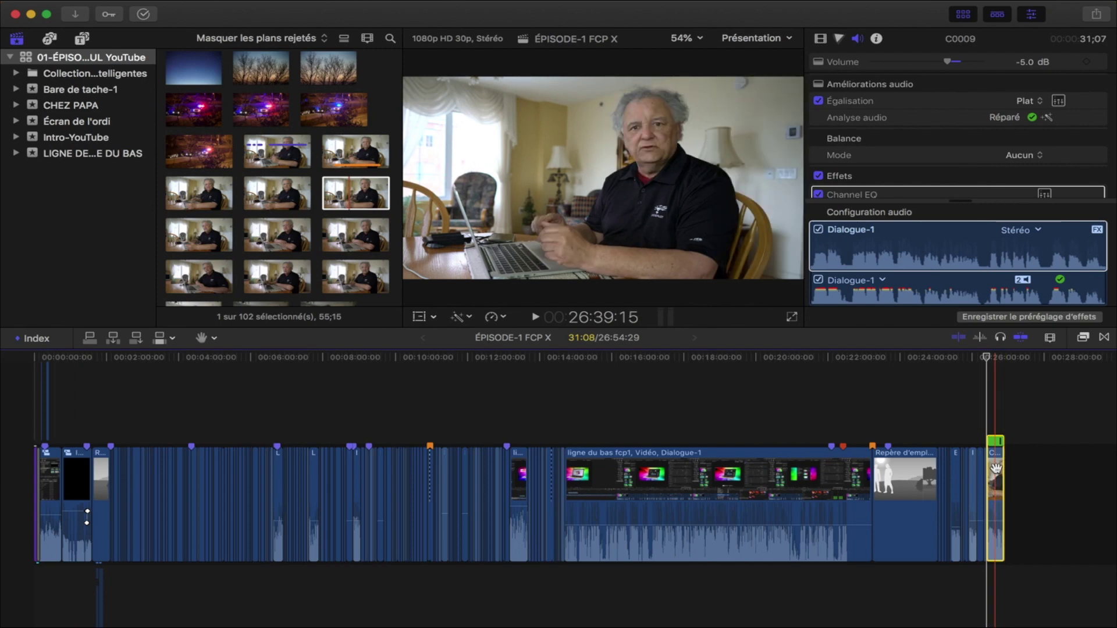
Delete the last timeline clip, then append a presenter clip and undo that append.
{"action": "key", "text": "BackSpace"}
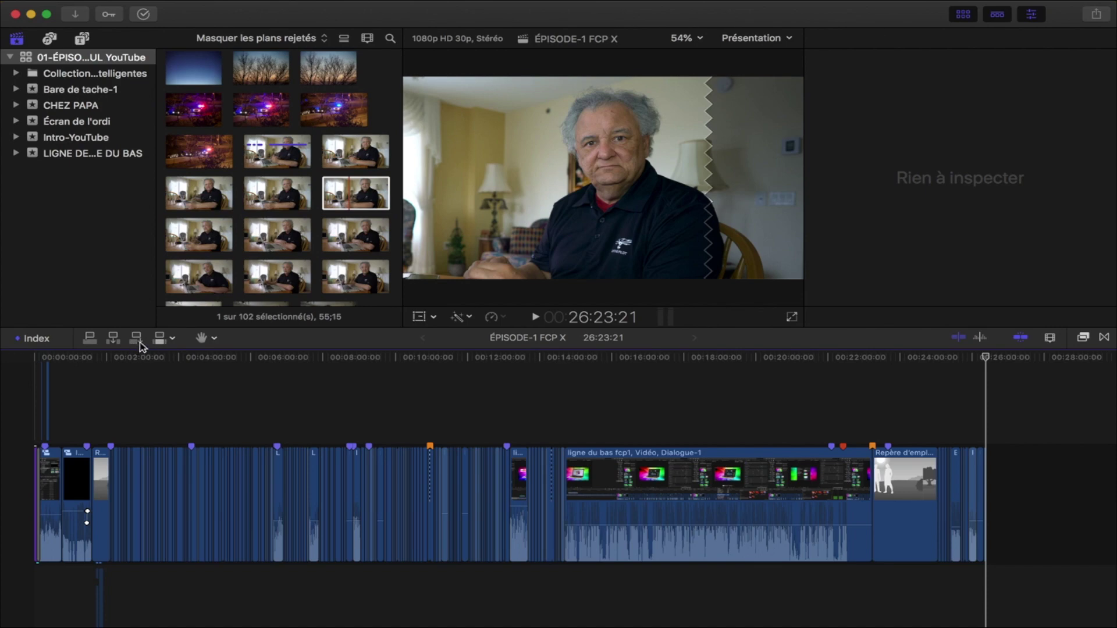
{"action": "left_click", "coordinate": [356, 155]}
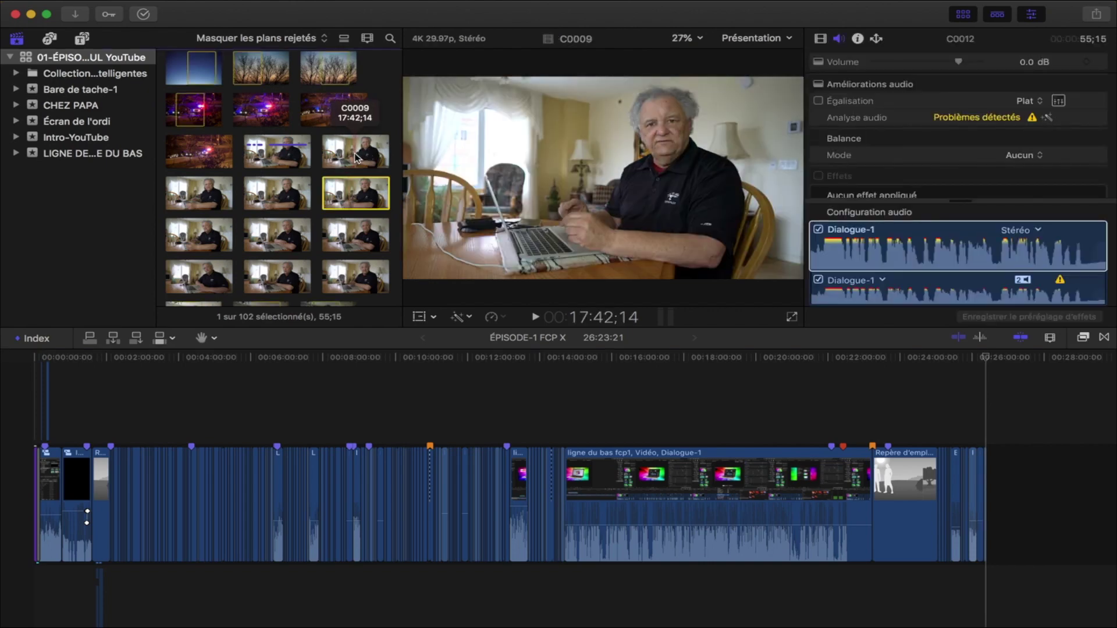
{"action": "left_click", "coordinate": [130, 344]}
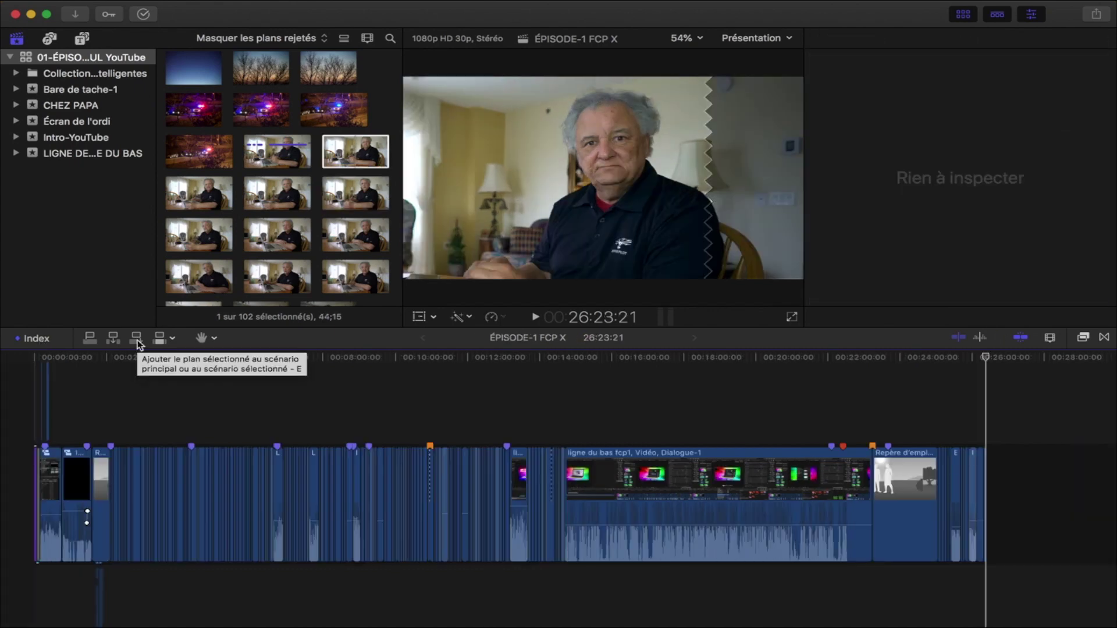
{"action": "left_click", "coordinate": [137, 340]}
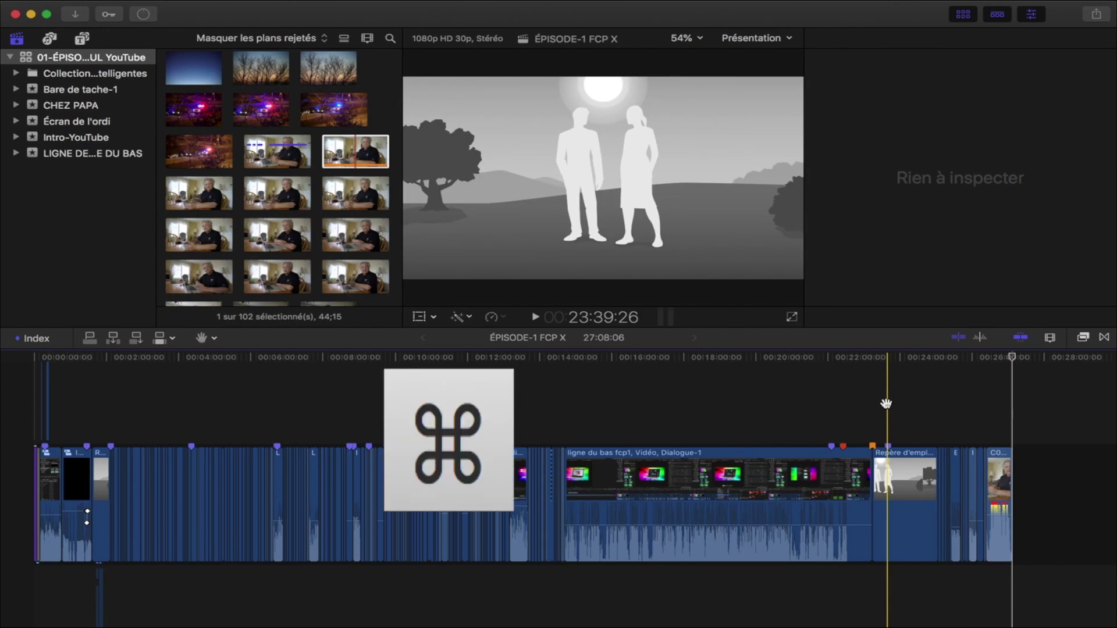
{"action": "key", "text": "super+z"}
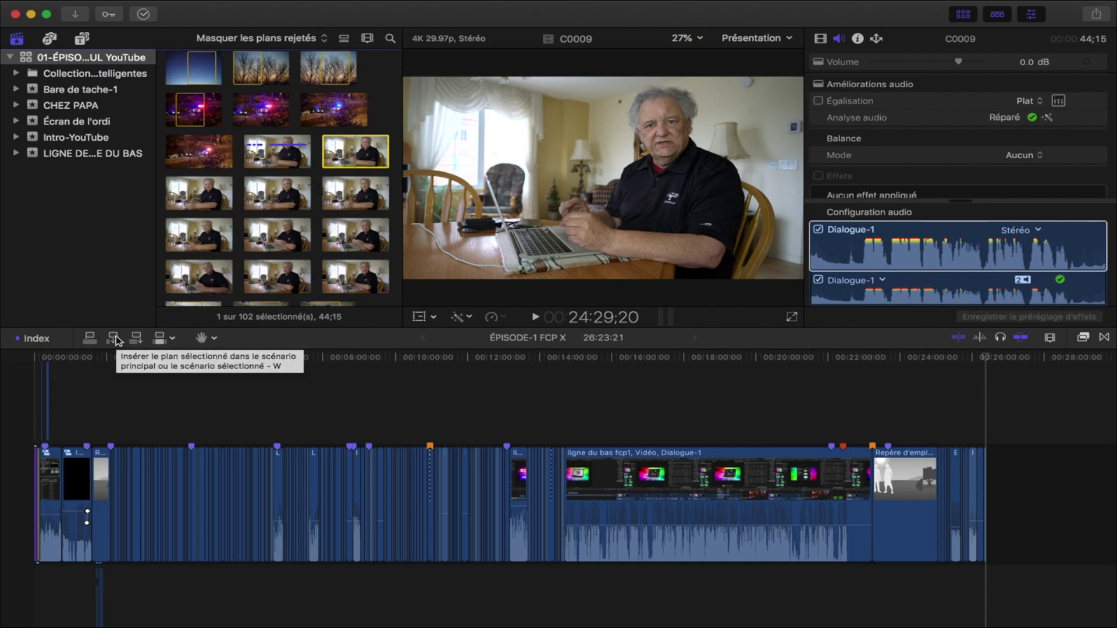
Insert interview clip C0009 just before the Repère d'emplacement placeholder.
{"action": "left_click", "coordinate": [519, 384]}
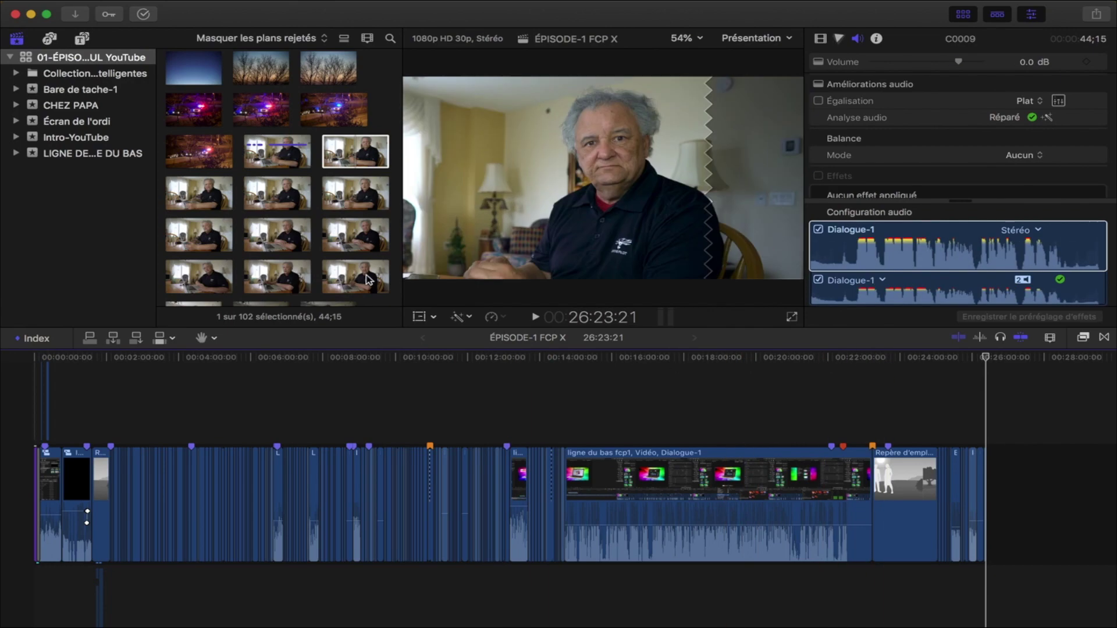
{"action": "left_click", "coordinate": [378, 134]}
{"action": "left_click", "coordinate": [114, 339]}
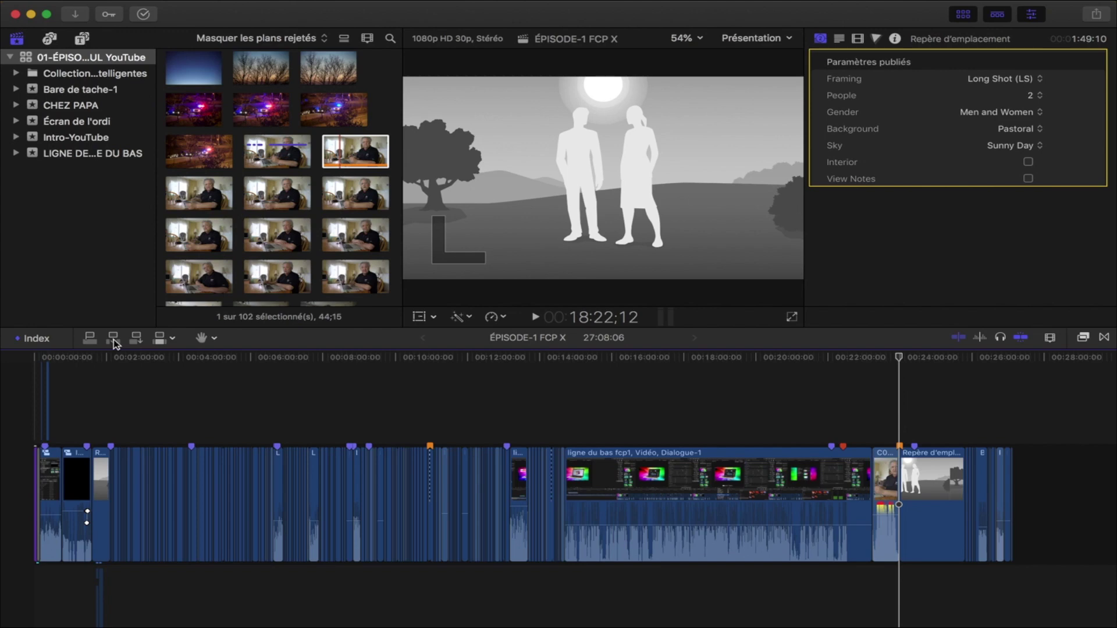
Undo the C0009 insert and move the playhead to about 24:09.
{"action": "key", "text": "super"}
{"action": "key", "text": "super+z"}
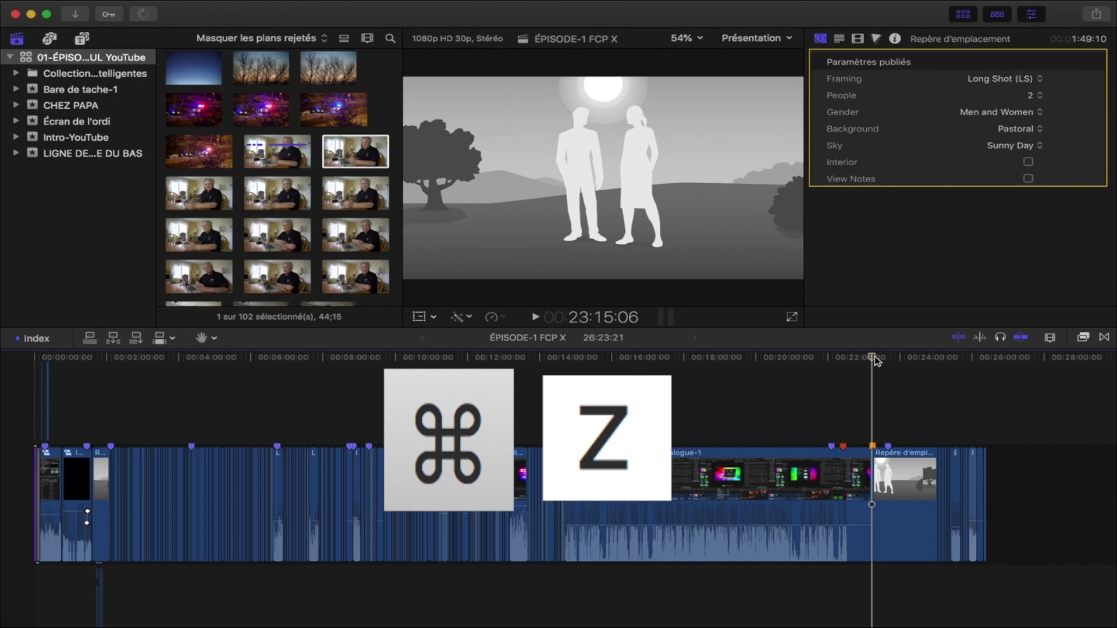
{"action": "left_click_drag", "start_coordinate": [874, 361], "coordinate": [907, 361]}
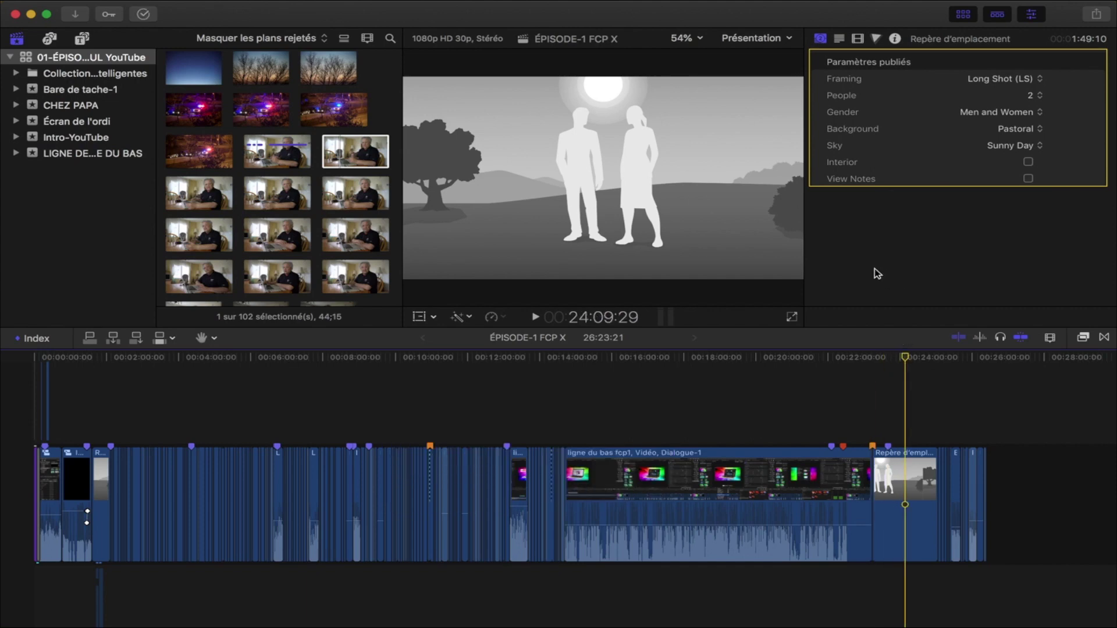
Insert C0009 at the playhead, undo it, and park the playhead in ligne du bas fcp1.
{"action": "left_click", "coordinate": [353, 146]}
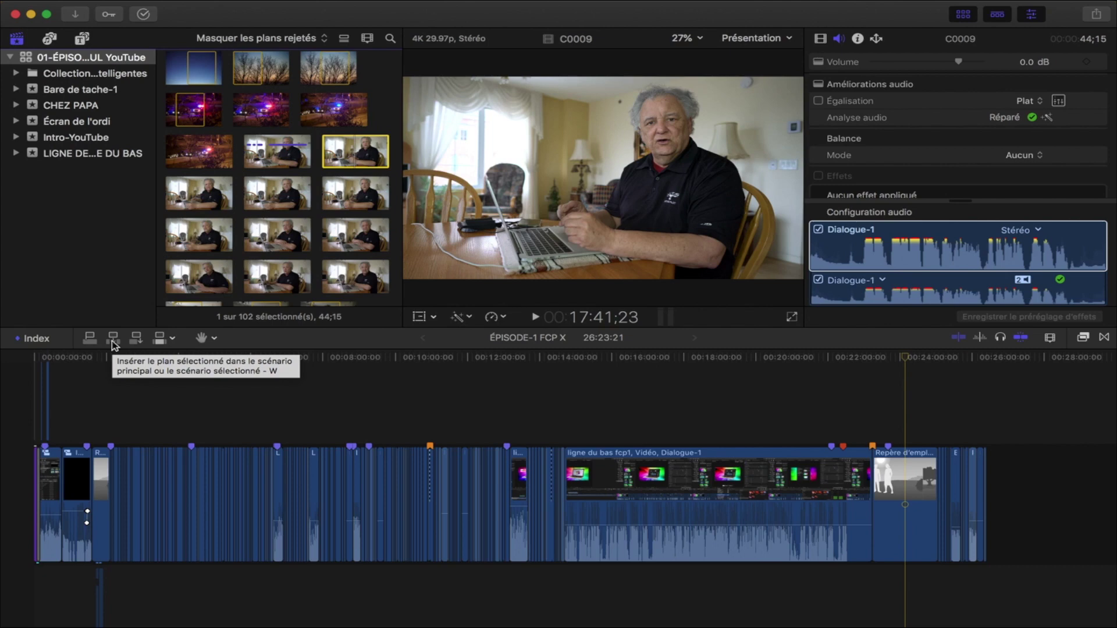
{"action": "left_click", "coordinate": [113, 343]}
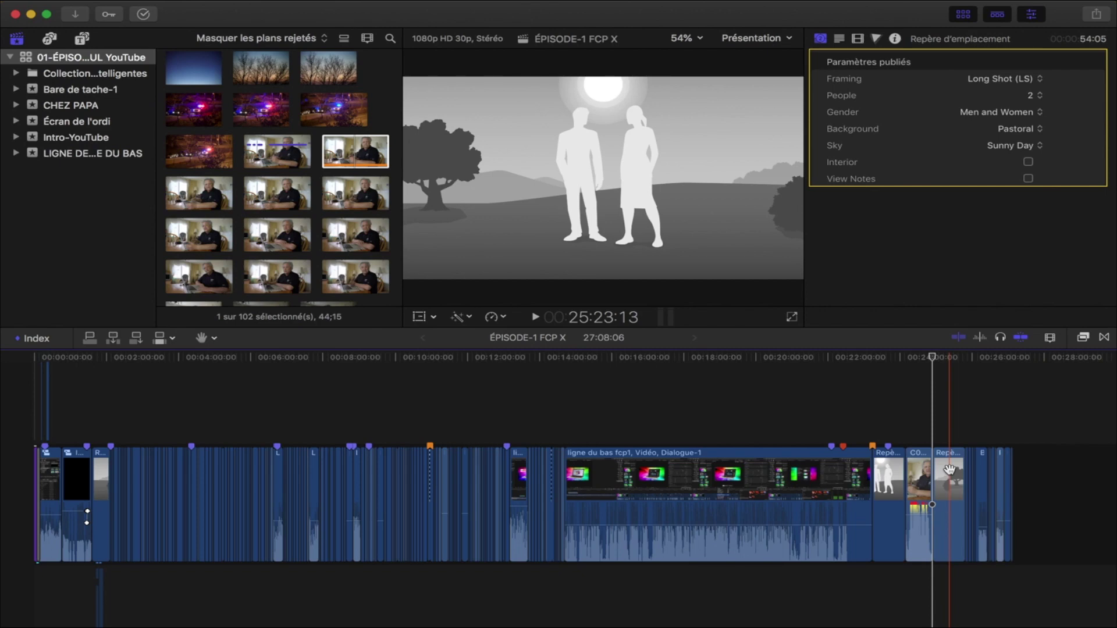
{"action": "key", "text": "super+z"}
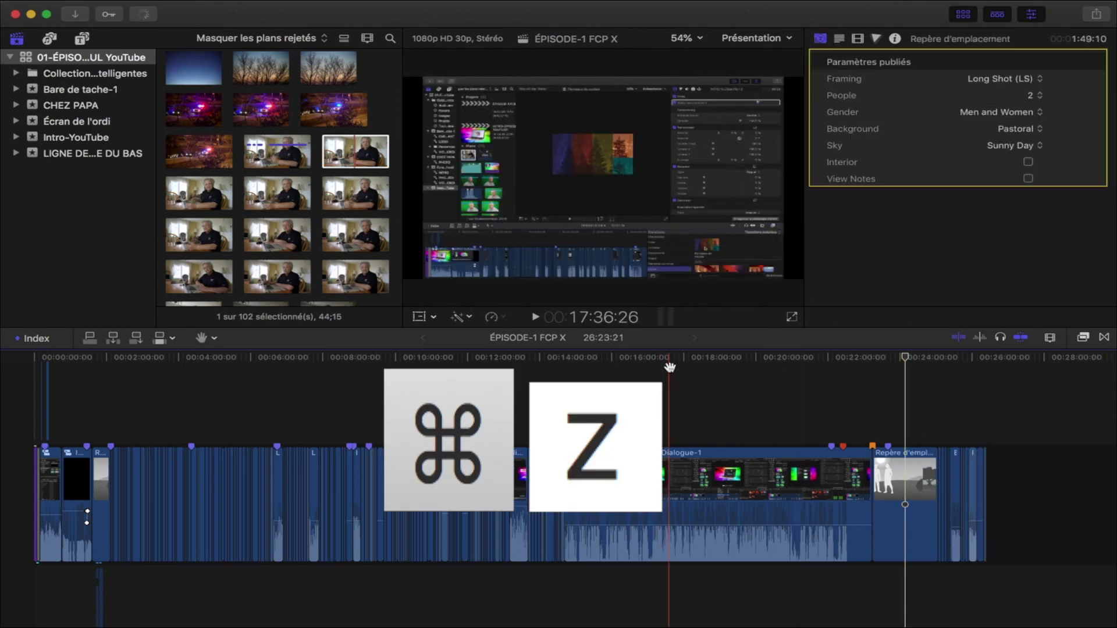
{"action": "left_click", "coordinate": [665, 359]}
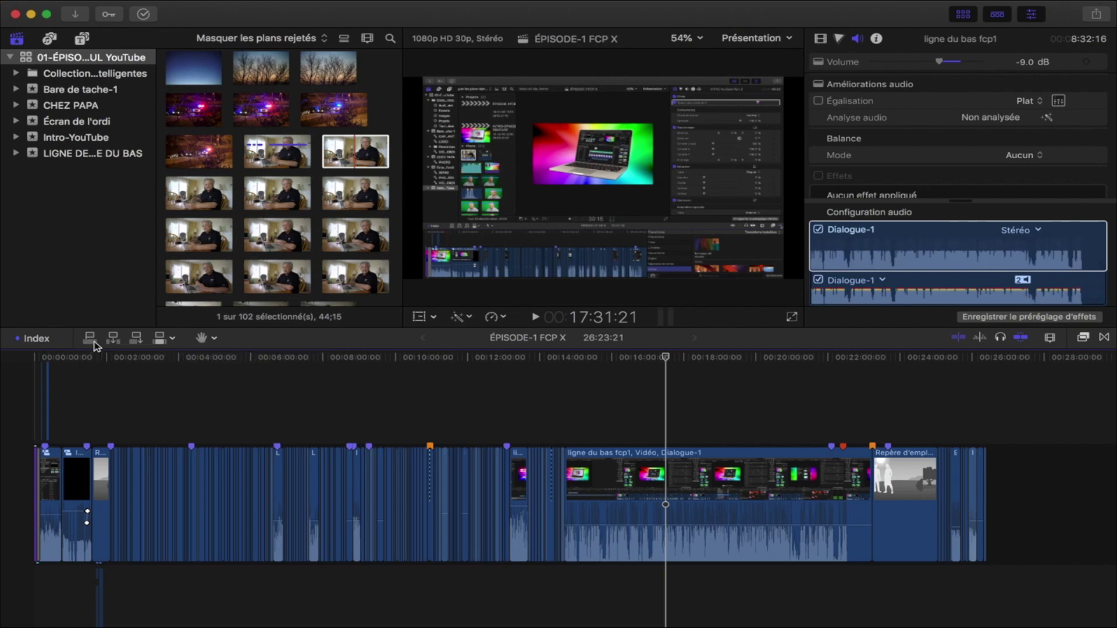
Connect C0009 above the storyline at the playhead, then undo the connected clip.
{"action": "left_click", "coordinate": [91, 339]}
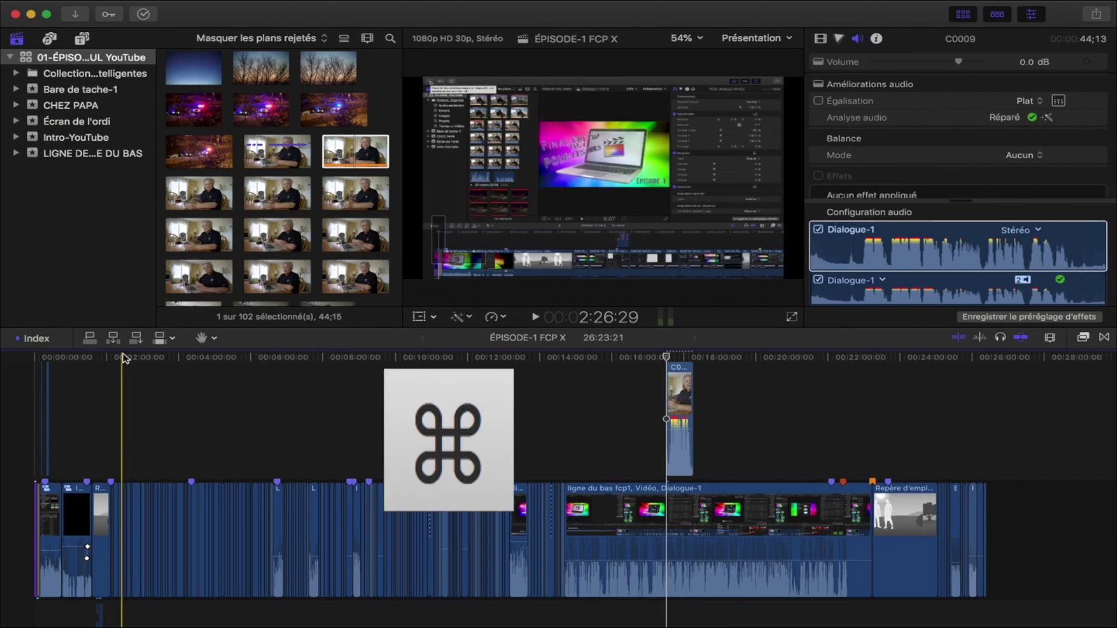
{"action": "key", "text": "super+z"}
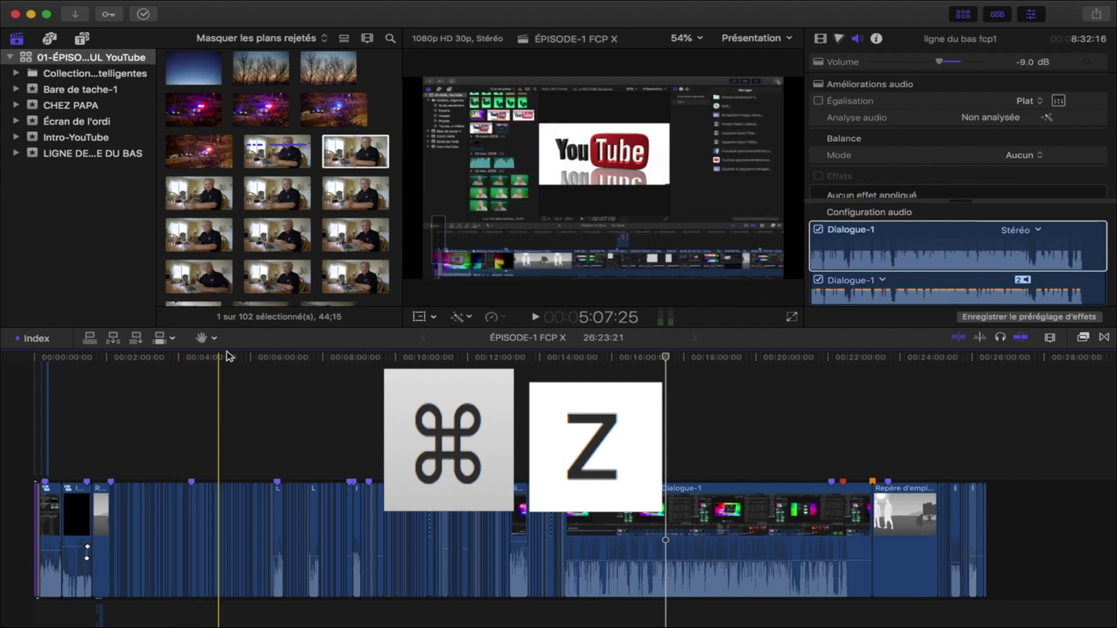
{"action": "left_click", "coordinate": [214, 338]}
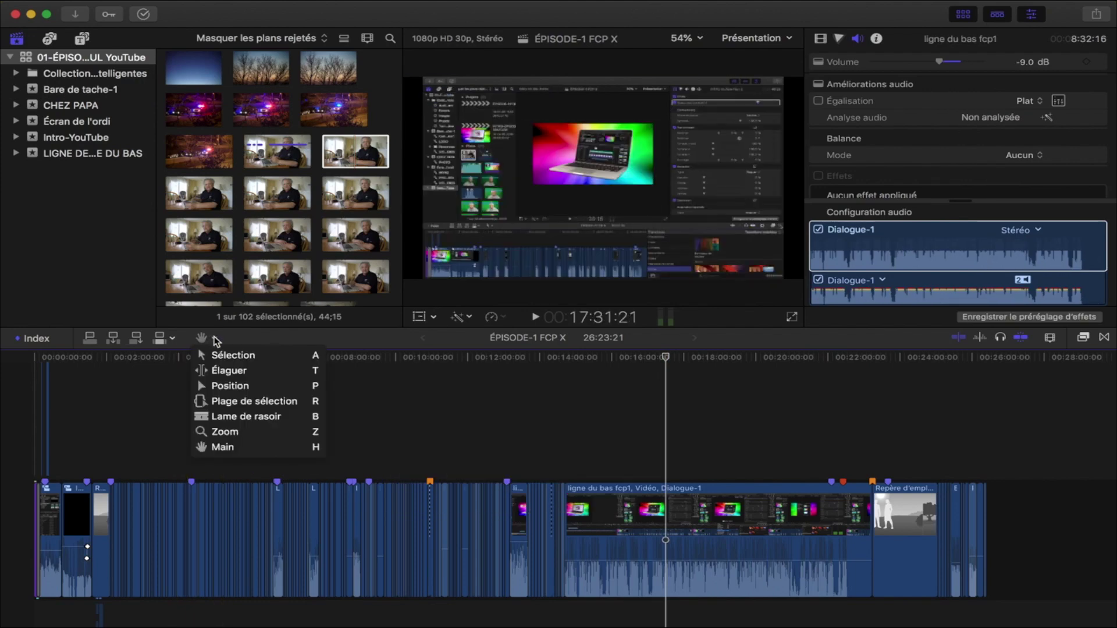
Try the Hand tool, then use Range Selection to mark a 01:36:19 range on ligne du bas fcp1.
{"action": "key", "text": "a"}
{"action": "left_click", "coordinate": [215, 340]}
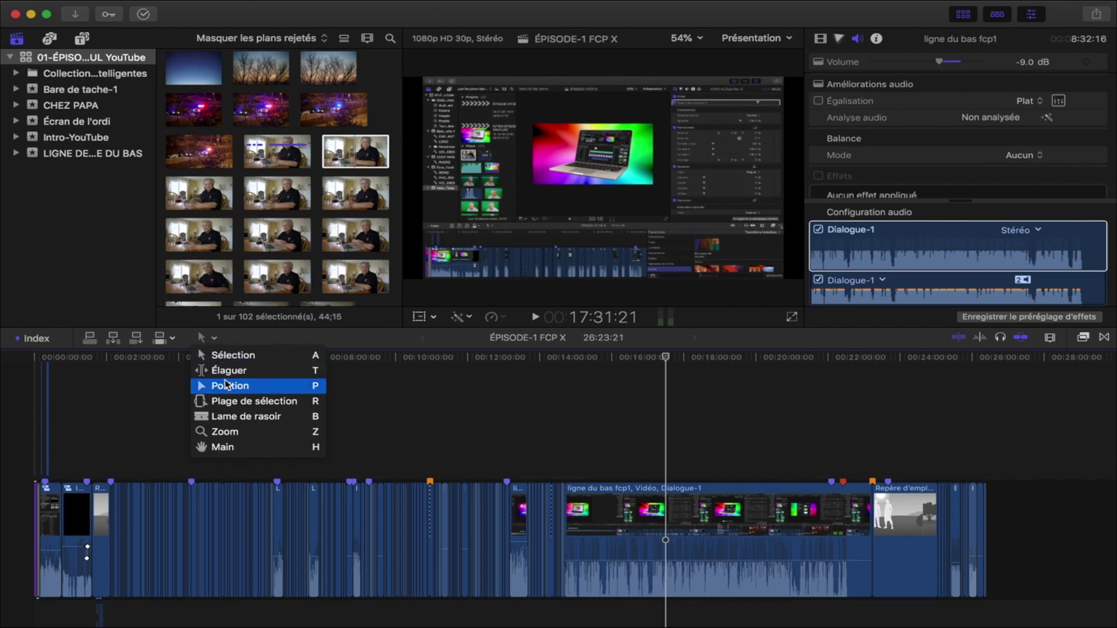
{"action": "left_click", "coordinate": [224, 447]}
{"action": "left_click", "coordinate": [205, 337]}
{"action": "left_click", "coordinate": [229, 401]}
{"action": "left_click_drag", "start_coordinate": [608, 523], "coordinate": [666, 524]}
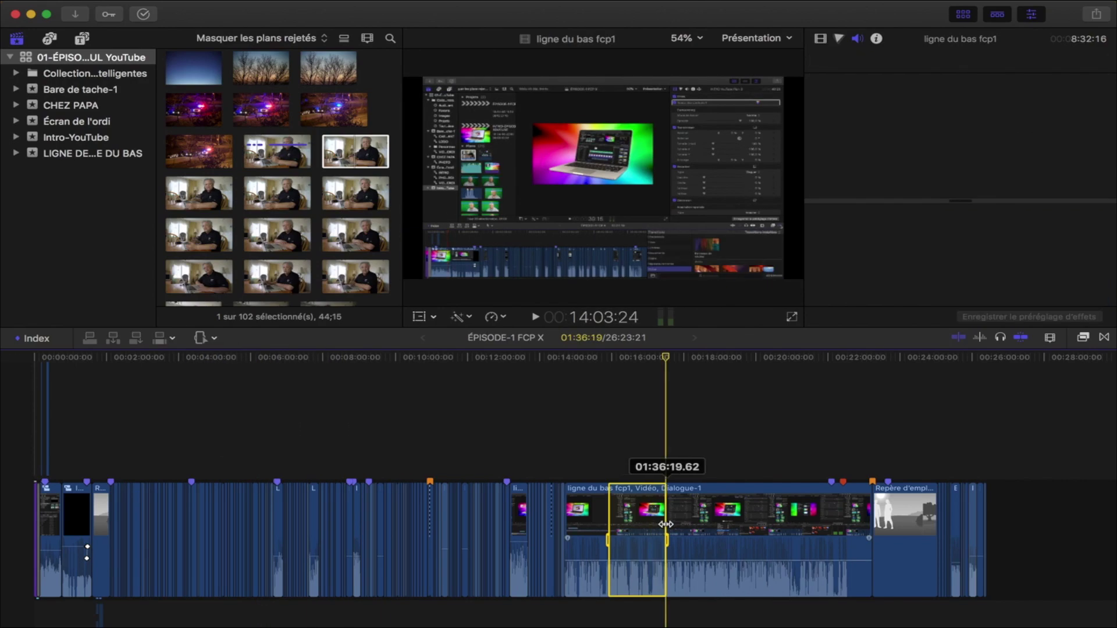
{"action": "left_click", "coordinate": [204, 337]}
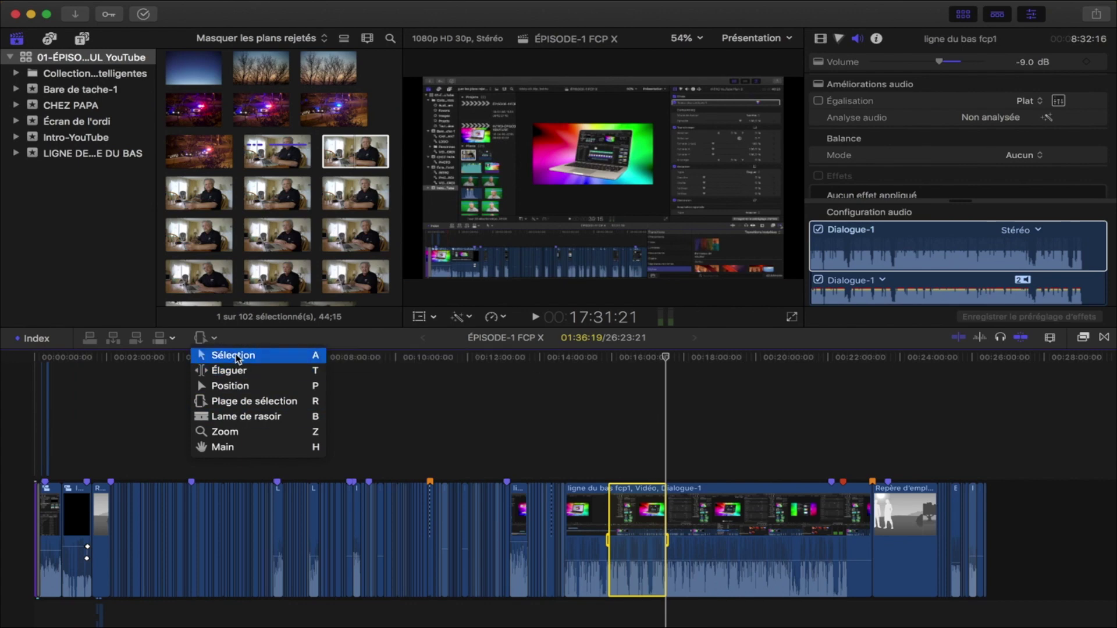
Switch to the Blade tool and split ligne du bas fcp1 at the playhead.
{"action": "left_click", "coordinate": [235, 354]}
{"action": "left_click", "coordinate": [204, 337]}
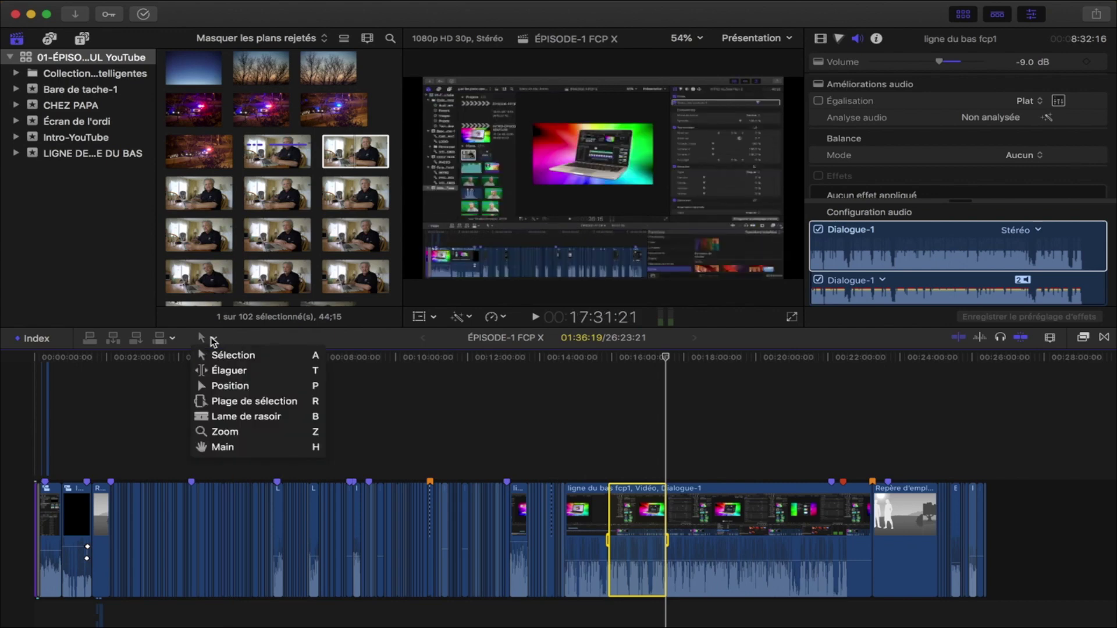
{"action": "left_click", "coordinate": [222, 414]}
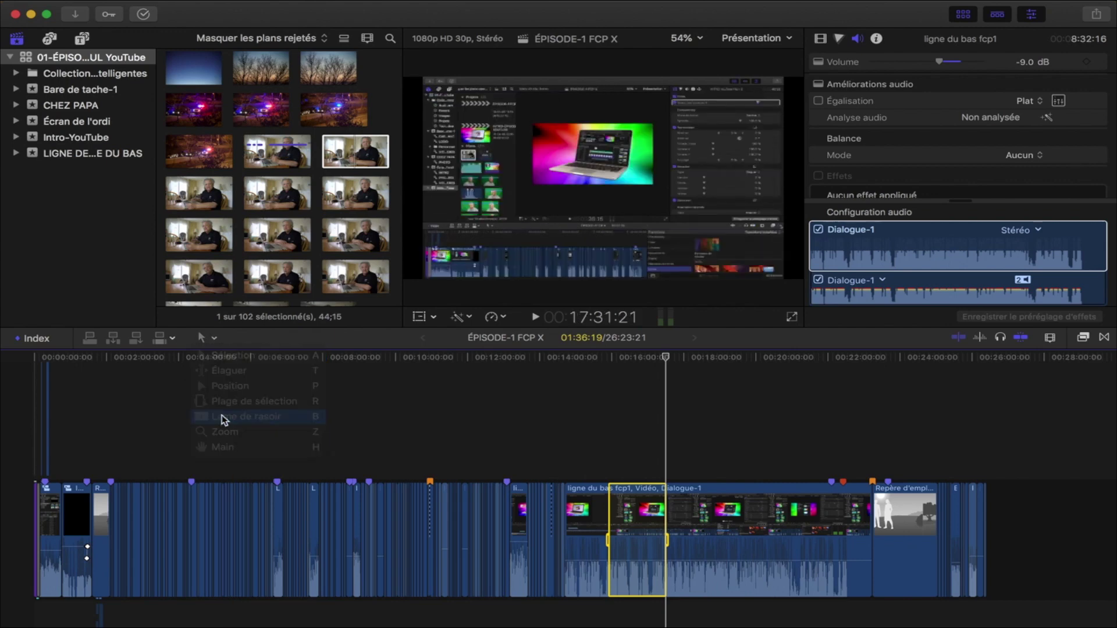
{"action": "left_click", "coordinate": [730, 473]}
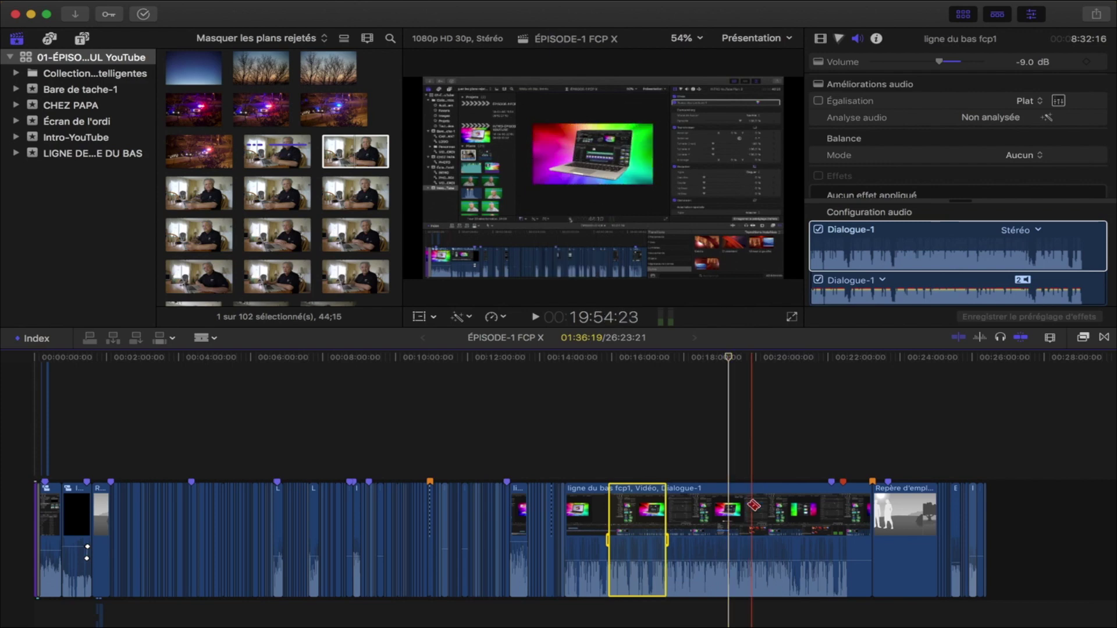
{"action": "left_click", "coordinate": [733, 531]}
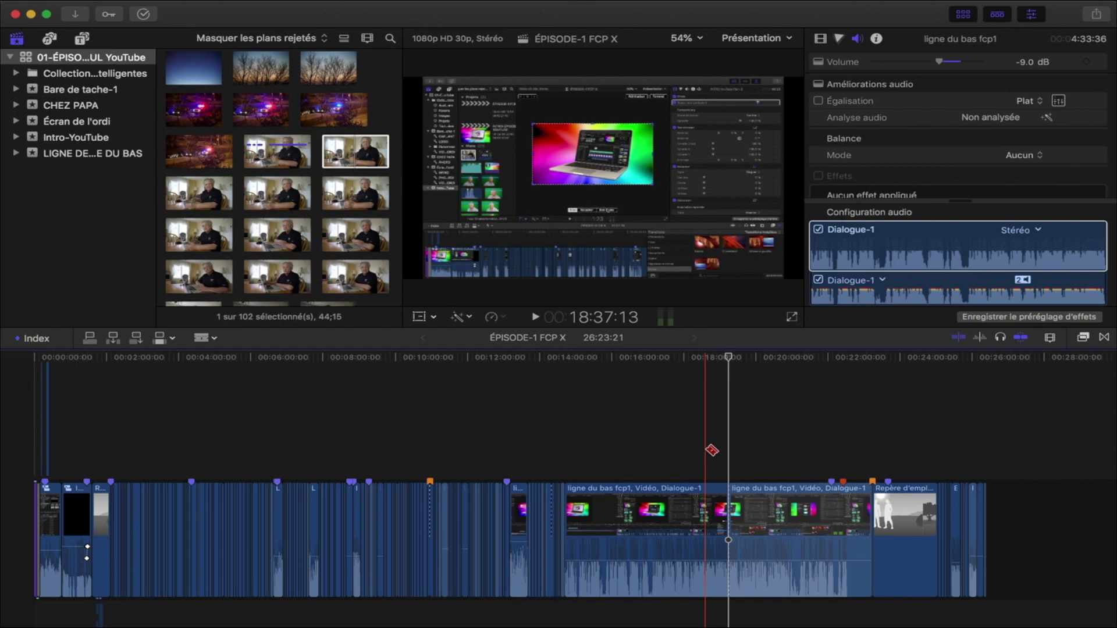
Undo the split and previous edit, return to the Select tool, and move the playhead near 17:35.
{"action": "key", "text": "super"}
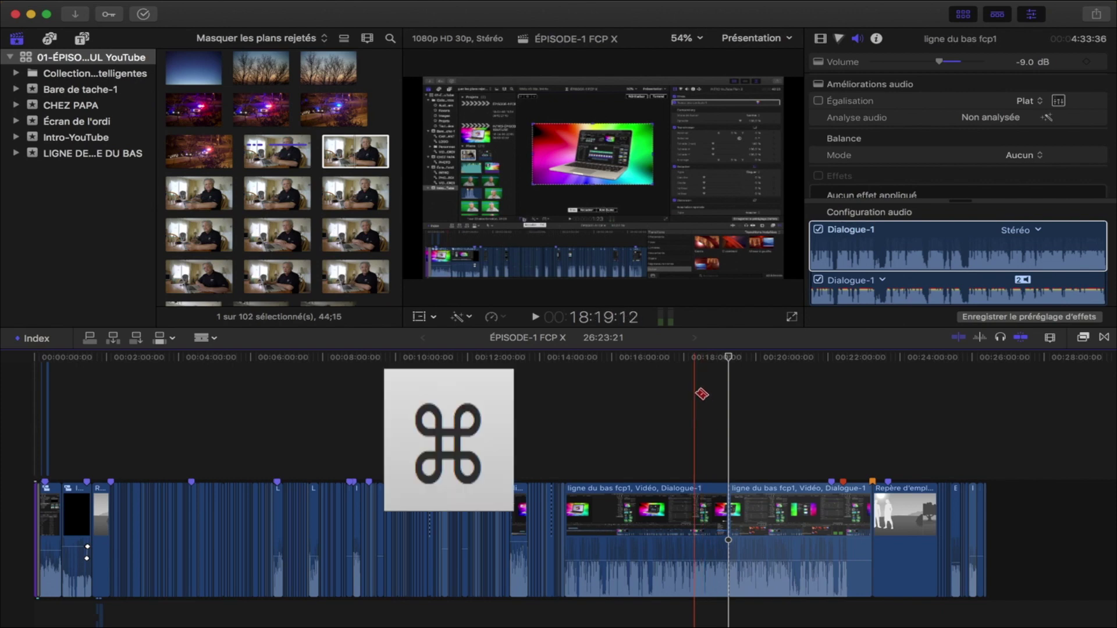
{"action": "key", "text": "super+z"}
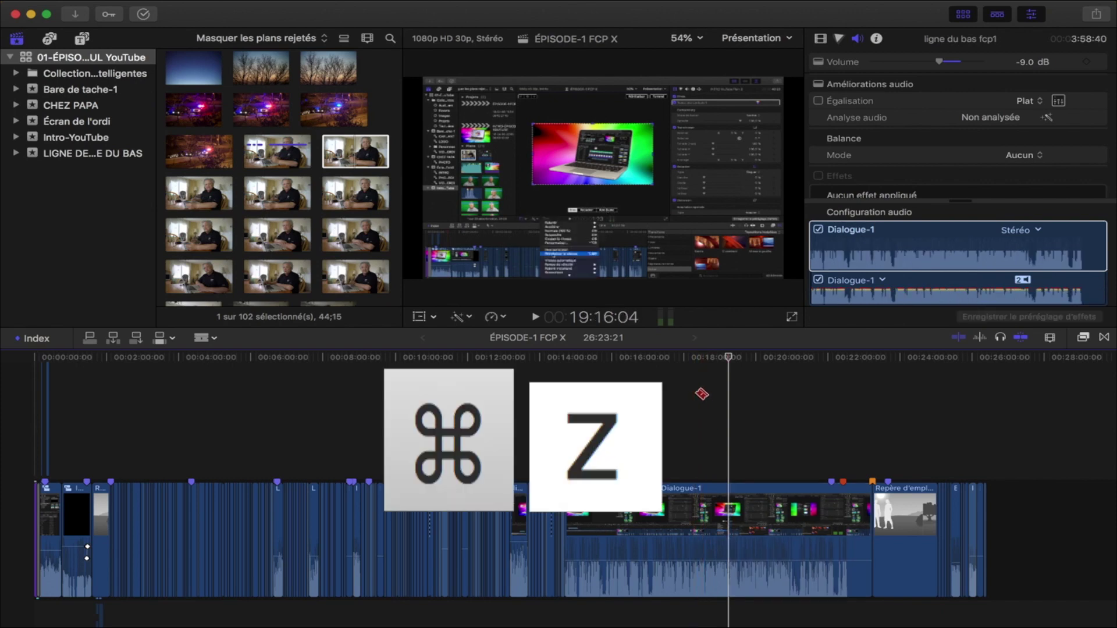
{"action": "key", "text": "super+z"}
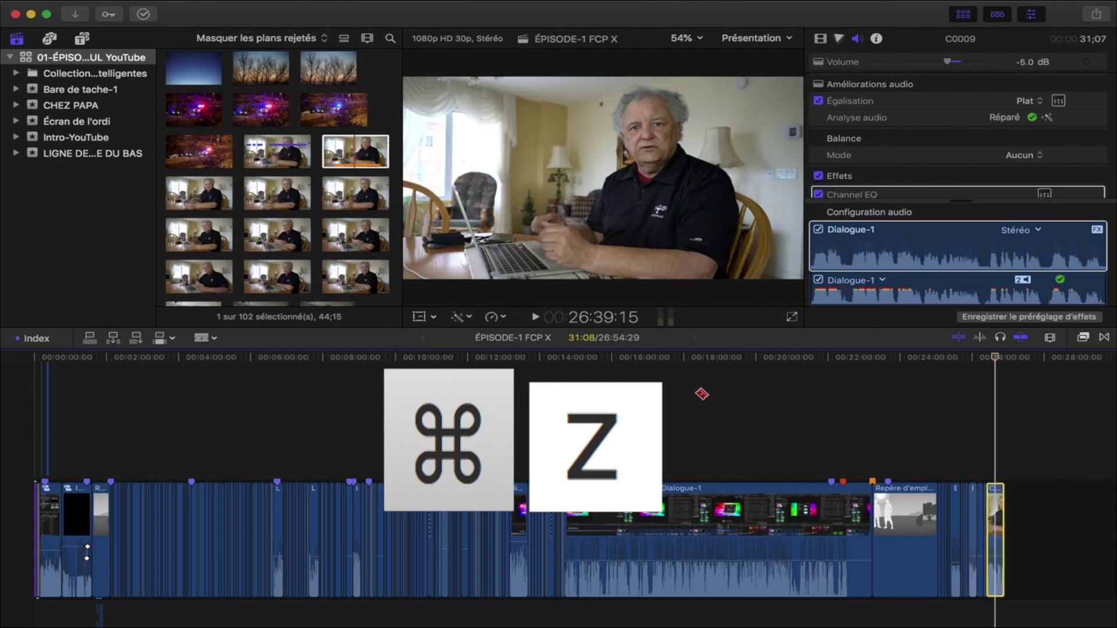
{"action": "left_click", "coordinate": [204, 338]}
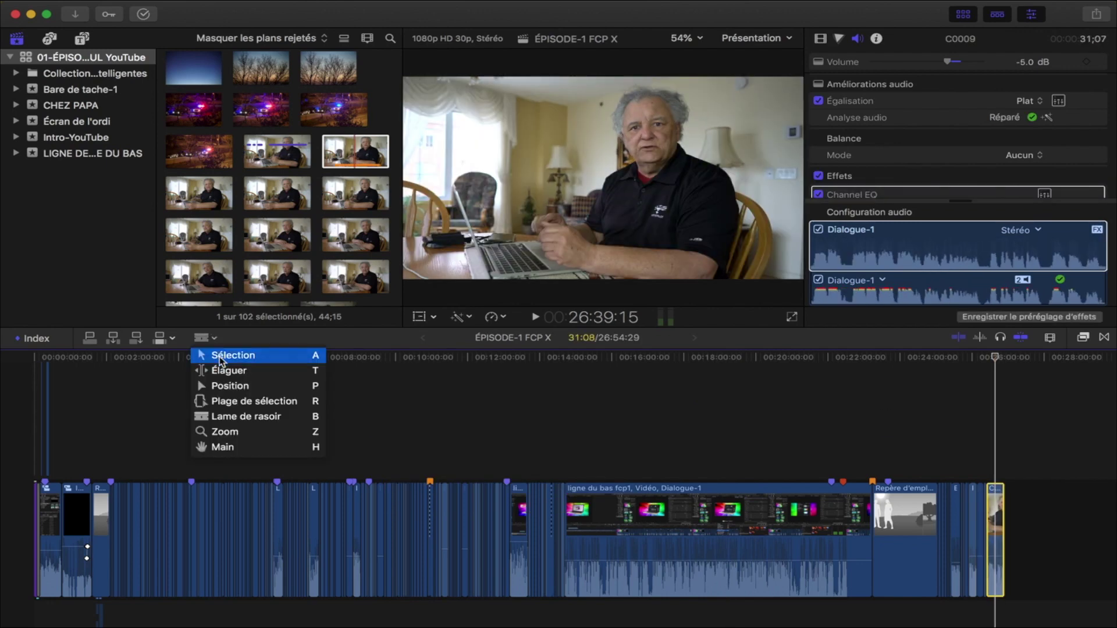
{"action": "left_click", "coordinate": [220, 356]}
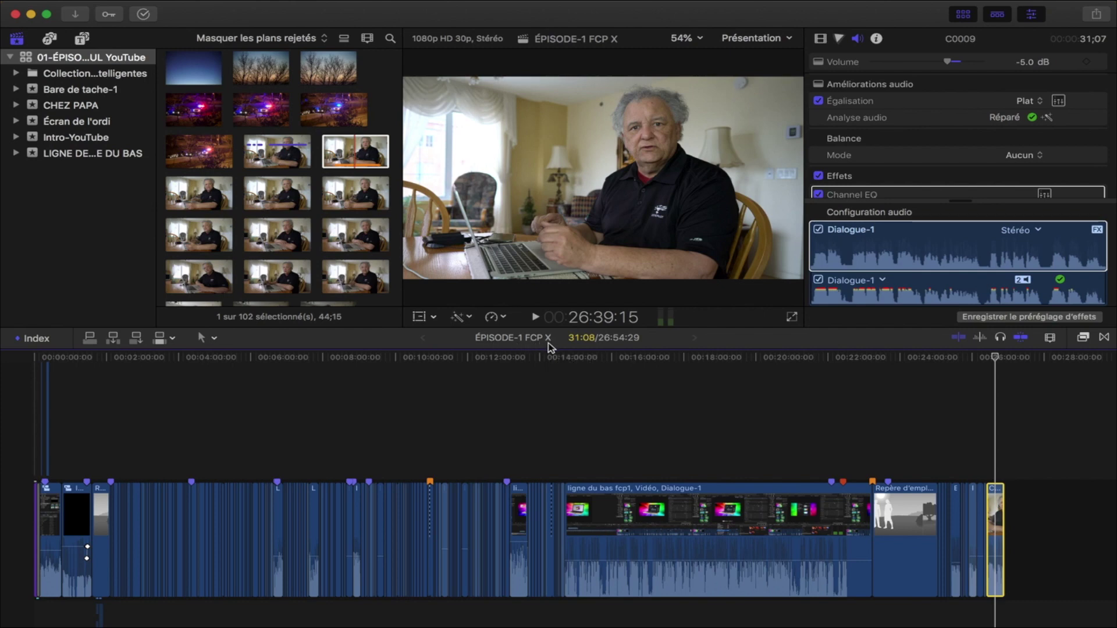
{"action": "left_click_drag", "start_coordinate": [685, 389], "coordinate": [669, 382]}
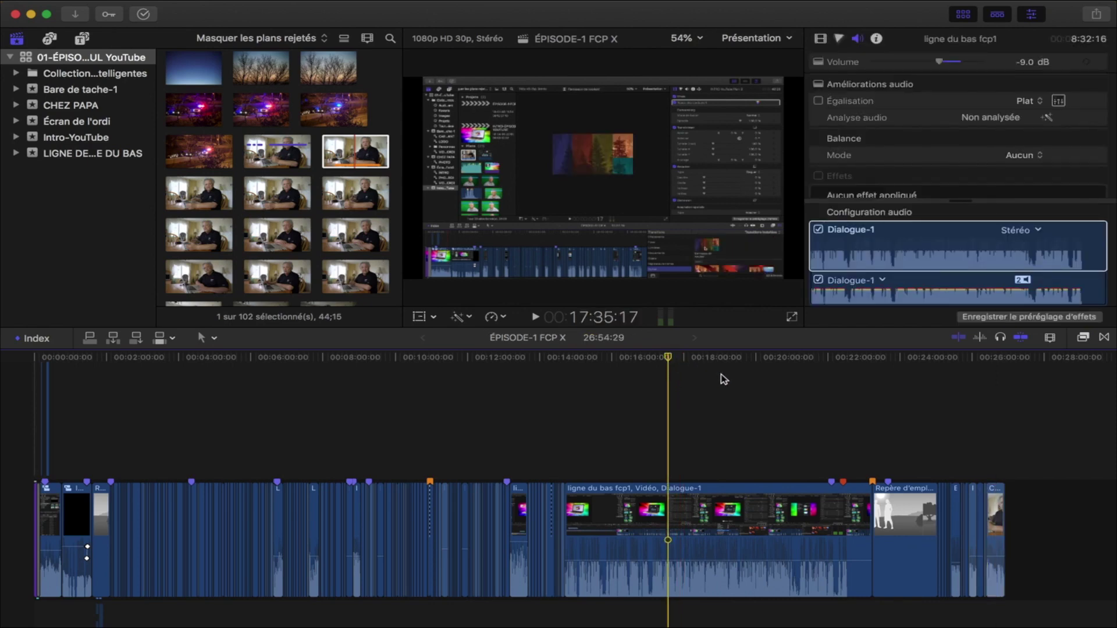
Jump the playhead to the edit point before Repère d'emplacement, then park it in ligne du bas fcp1.
{"action": "left_click", "coordinate": [899, 378]}
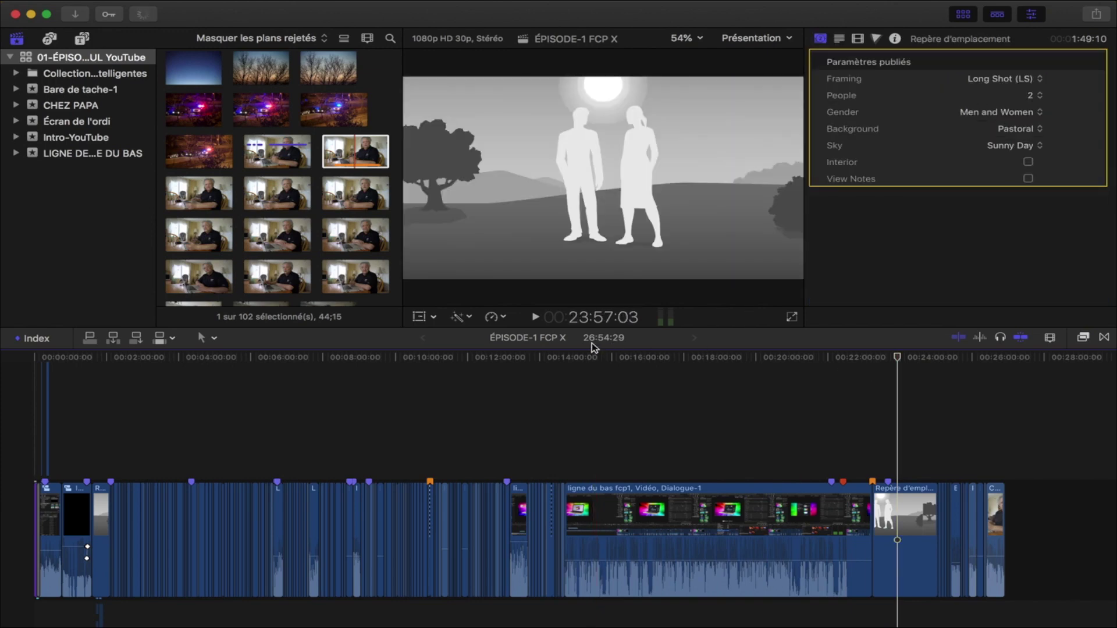
{"action": "left_click", "coordinate": [720, 496]}
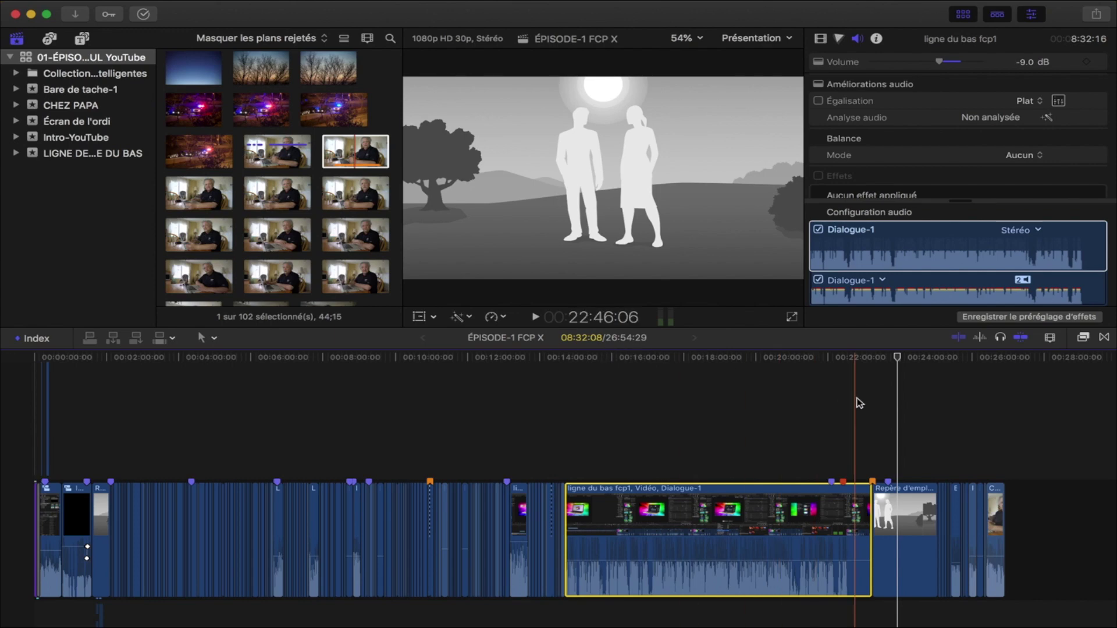
{"action": "key", "text": "Up"}
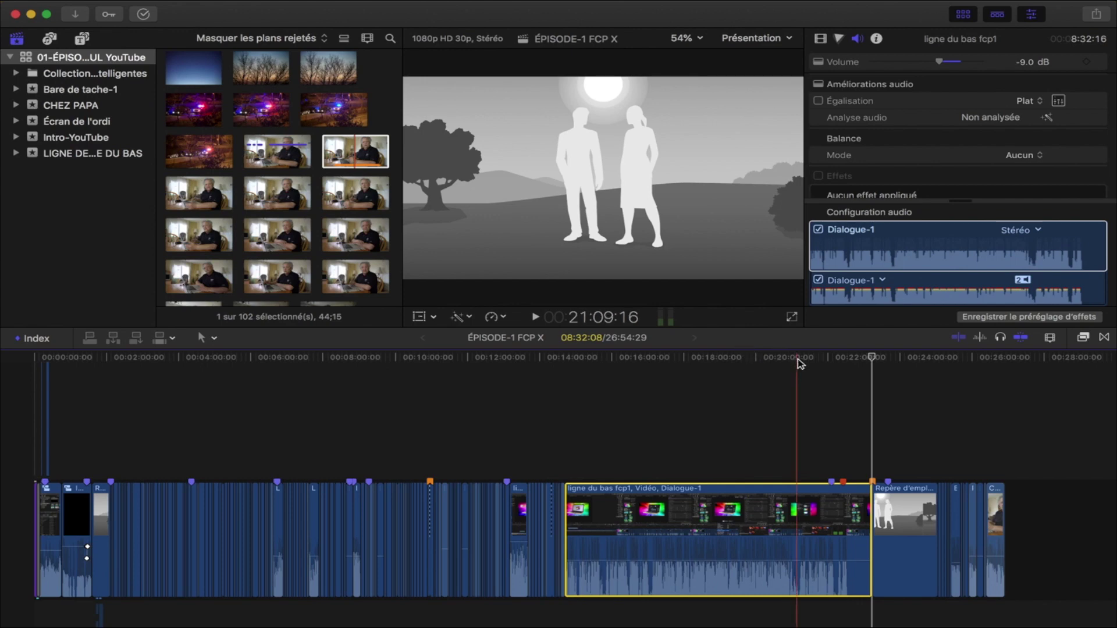
{"action": "left_click", "coordinate": [770, 517]}
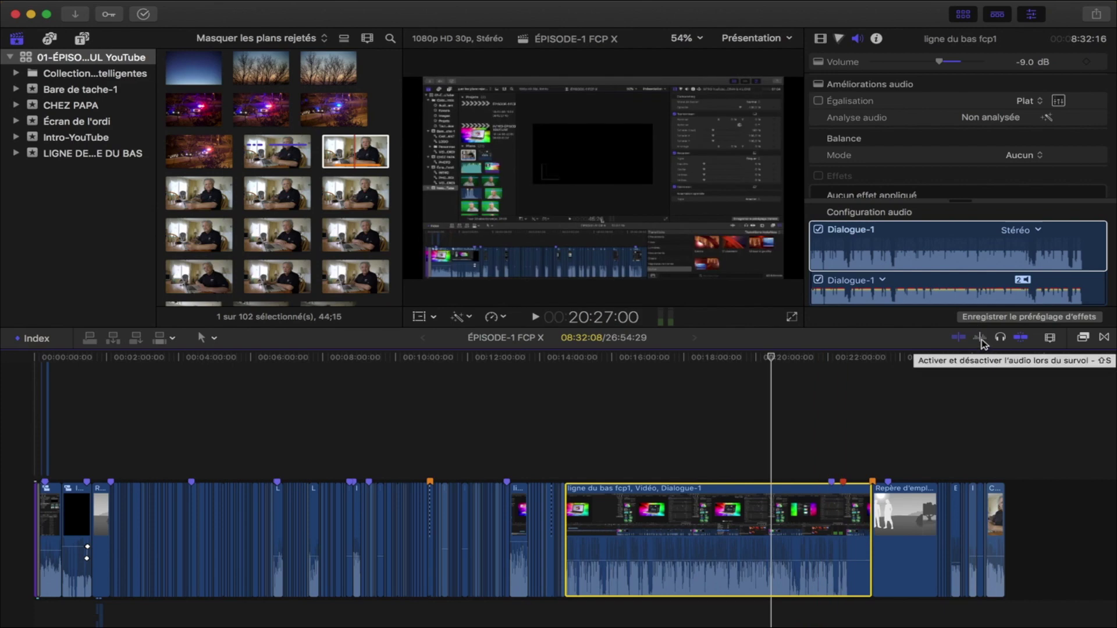
Toggle skimming and audio skimming, stop playback, and show the placeholder's two-figure scene at 24:19:00.
{"action": "left_click", "coordinate": [981, 339]}
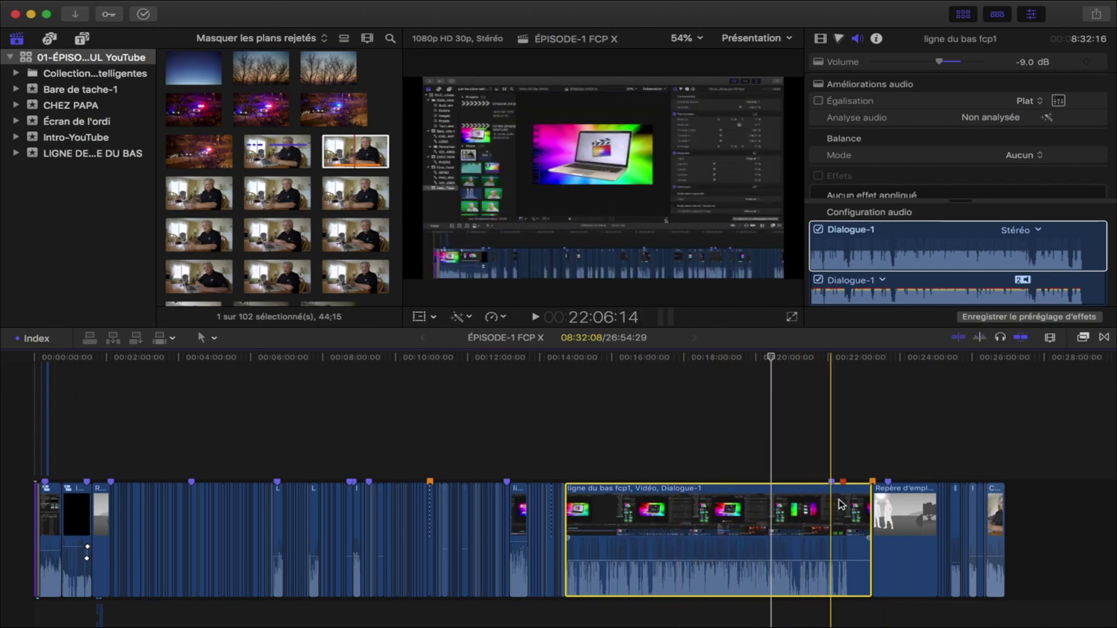
{"action": "left_click", "coordinate": [960, 339]}
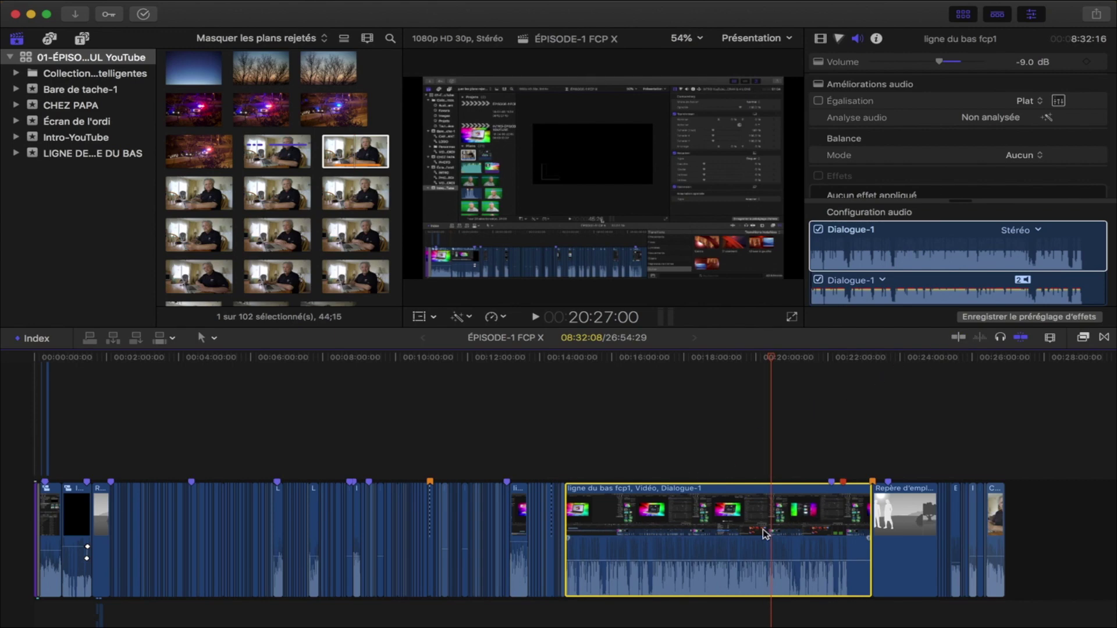
{"action": "left_click", "coordinate": [884, 260]}
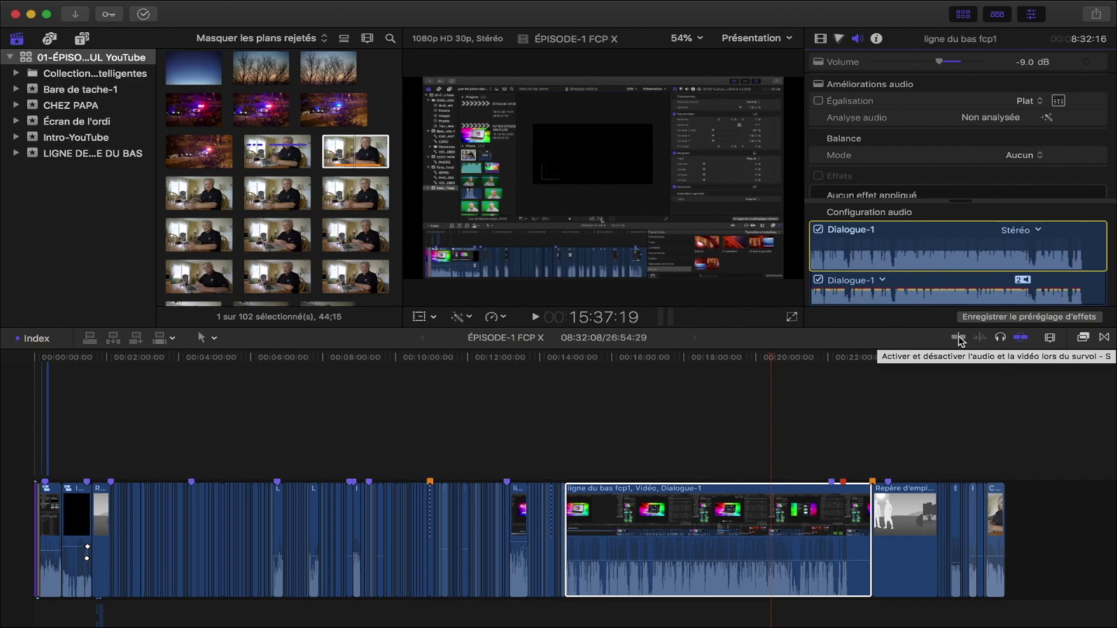
{"action": "left_click", "coordinate": [959, 339]}
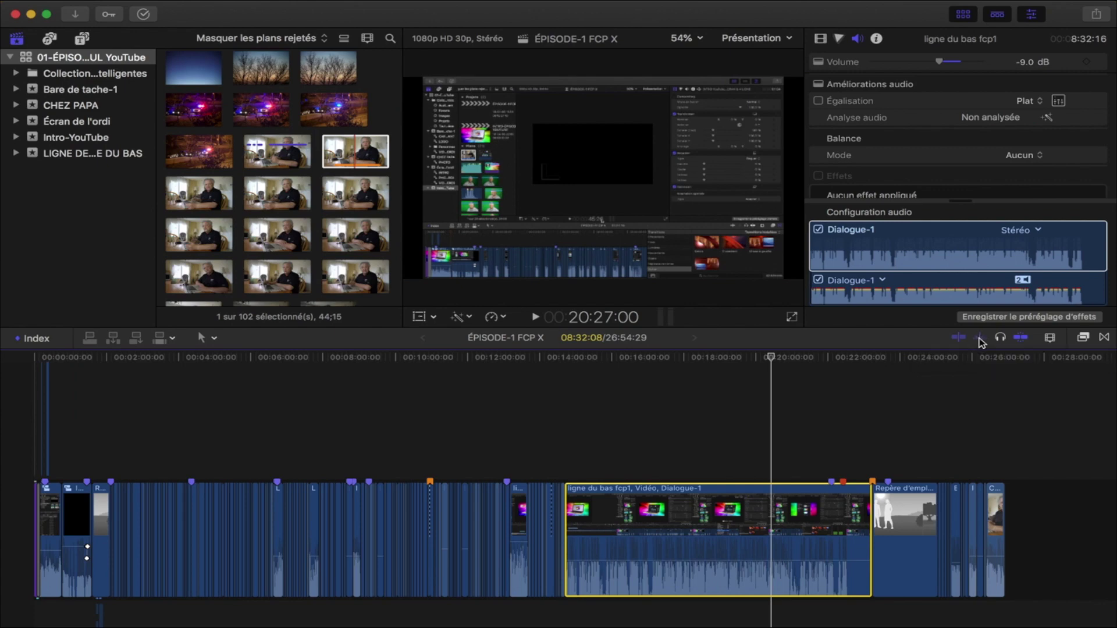
{"action": "left_click", "coordinate": [982, 342]}
{"action": "left_click", "coordinate": [958, 339]}
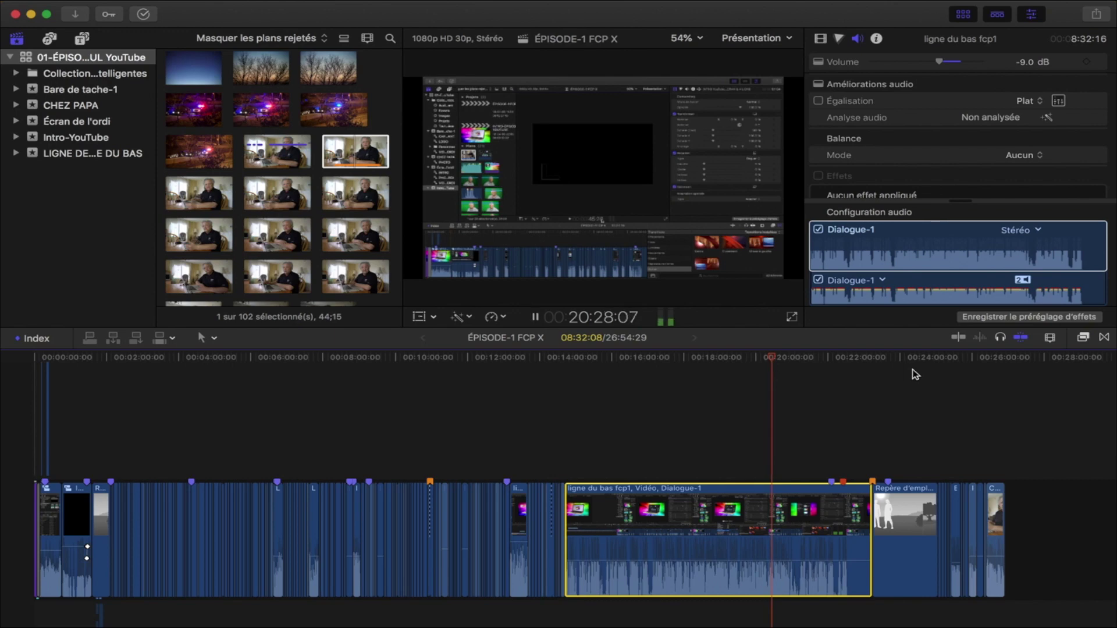
{"action": "key", "text": "space"}
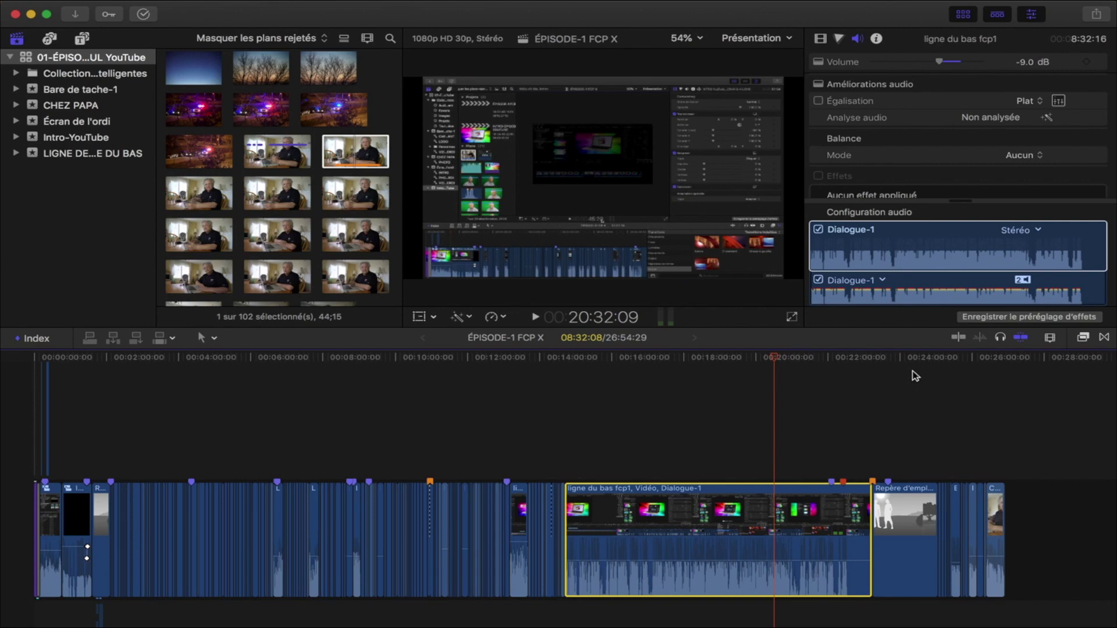
{"action": "left_click", "coordinate": [910, 431]}
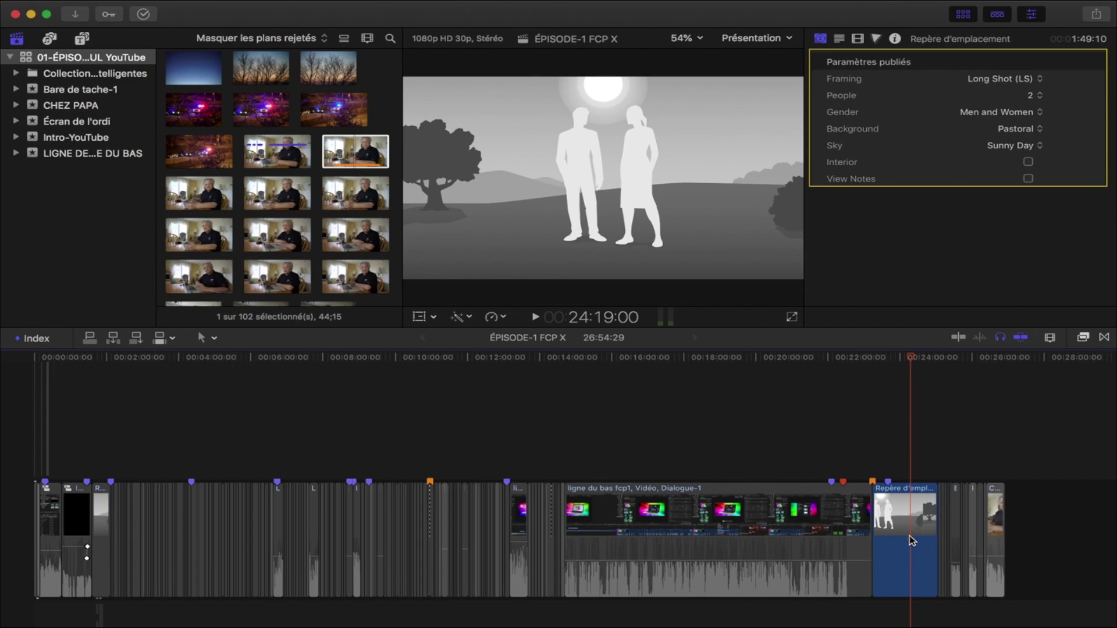
Play the ligne du bas clip briefly from about 18:41, then stop.
{"action": "left_click", "coordinate": [708, 439]}
{"action": "key", "text": "space"}
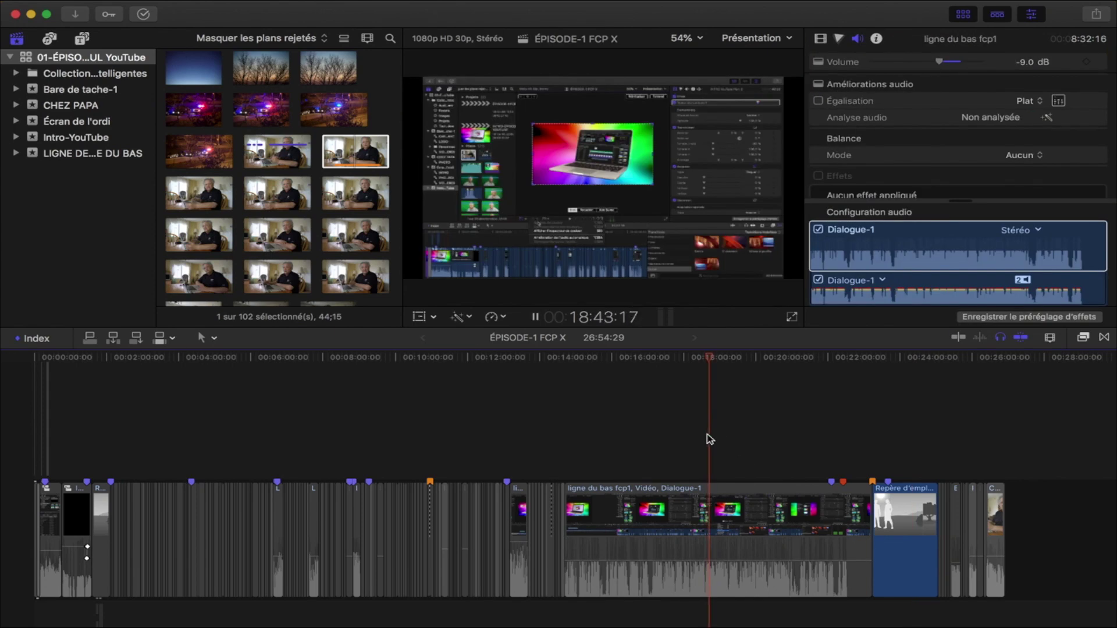
{"action": "key", "text": "space"}
Toggle Solo off and back on, play again, and zoom the timeline in around the playhead.
{"action": "left_click", "coordinate": [1000, 339]}
{"action": "left_click", "coordinate": [999, 339]}
{"action": "mouse_move", "coordinate": [838, 556]}
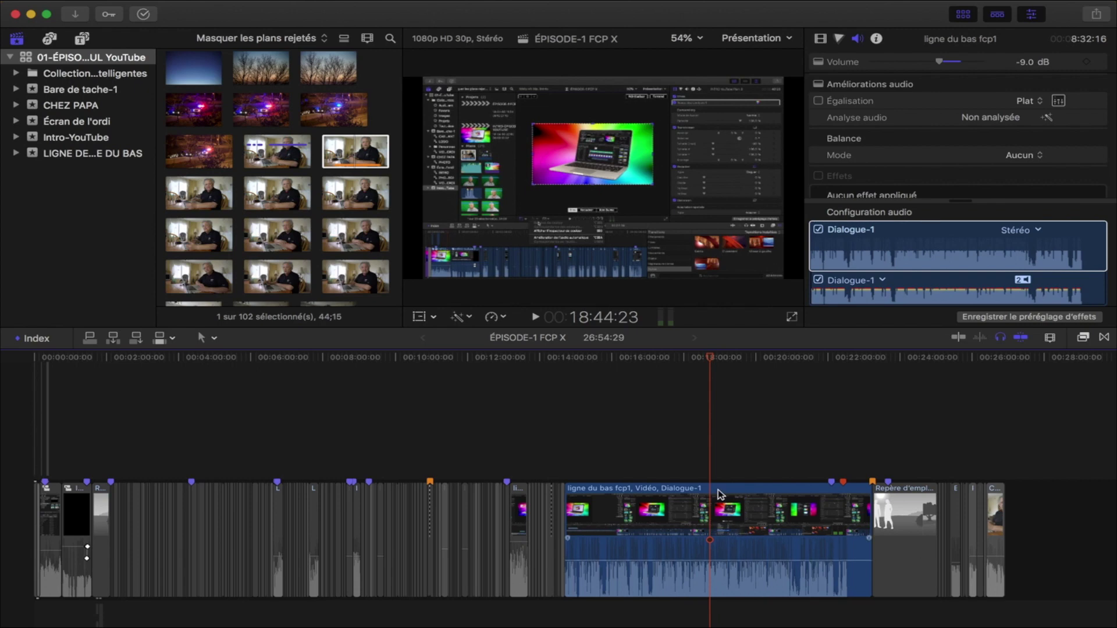
{"action": "key", "text": "space"}
{"action": "key", "text": "space"}
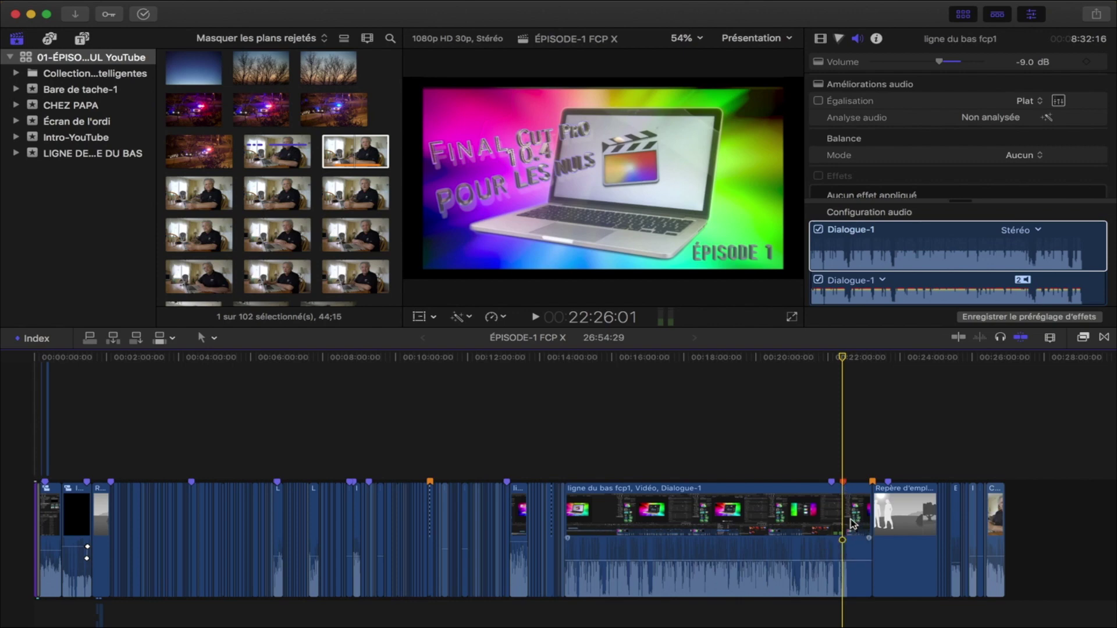
{"action": "key", "text": "super+equal"}
{"action": "key", "text": "super+equal"}
{"action": "key", "text": "super+equal"}
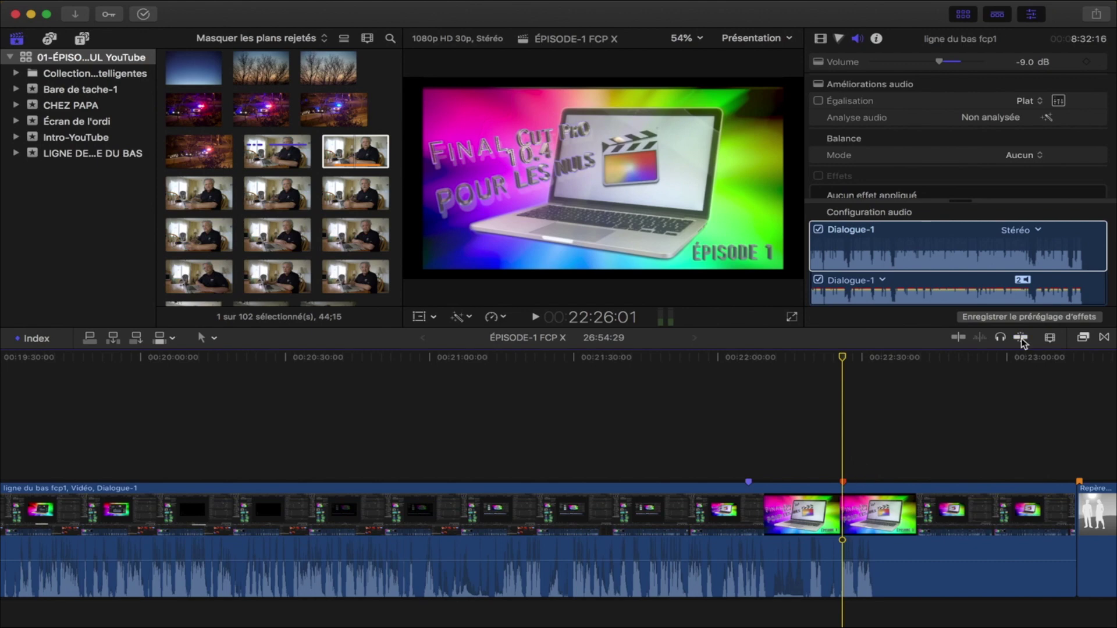
Scrub the playhead from about 22:00 to 23:03, then step back one frame to 23:14:23.
{"action": "left_click", "coordinate": [768, 435]}
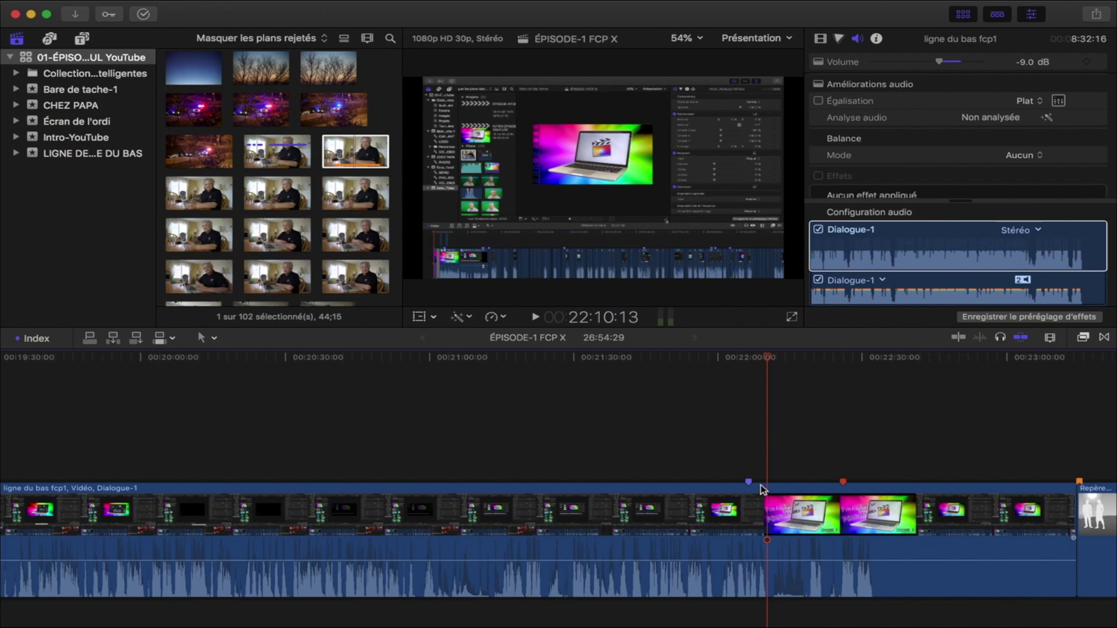
{"action": "left_click_drag", "start_coordinate": [861, 360], "coordinate": [1078, 370]}
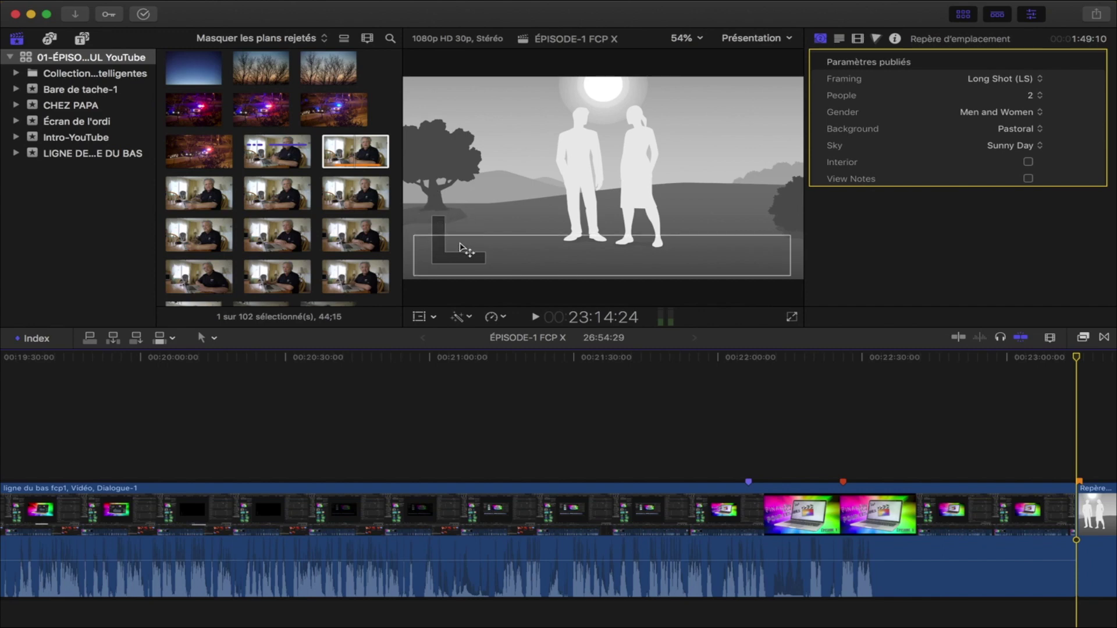
{"action": "key", "text": "Left"}
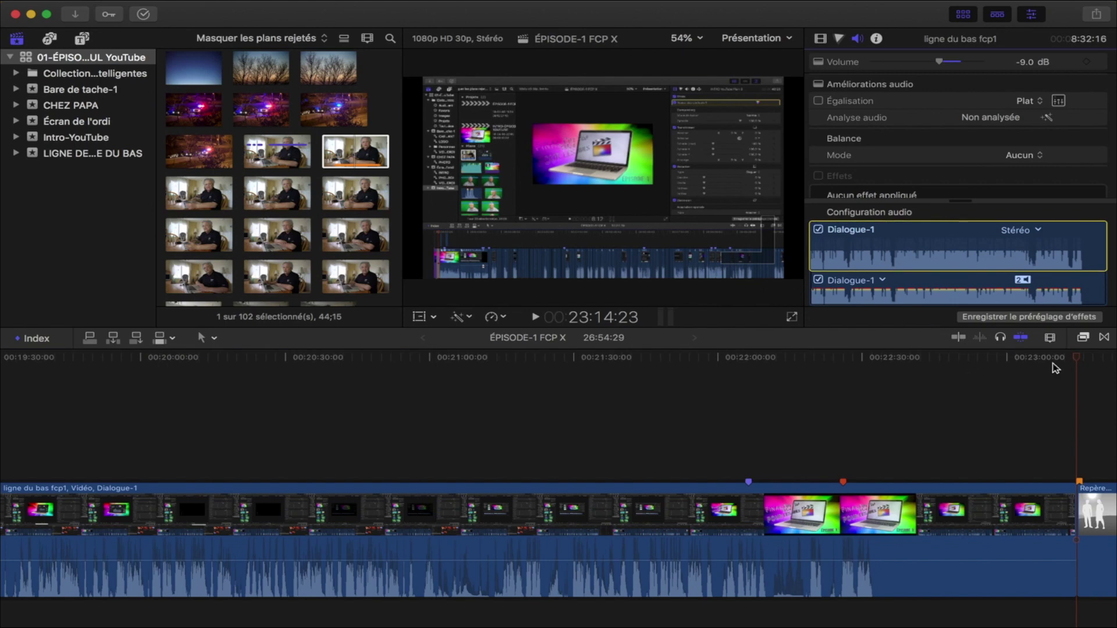
{"action": "left_click", "coordinate": [1083, 339]}
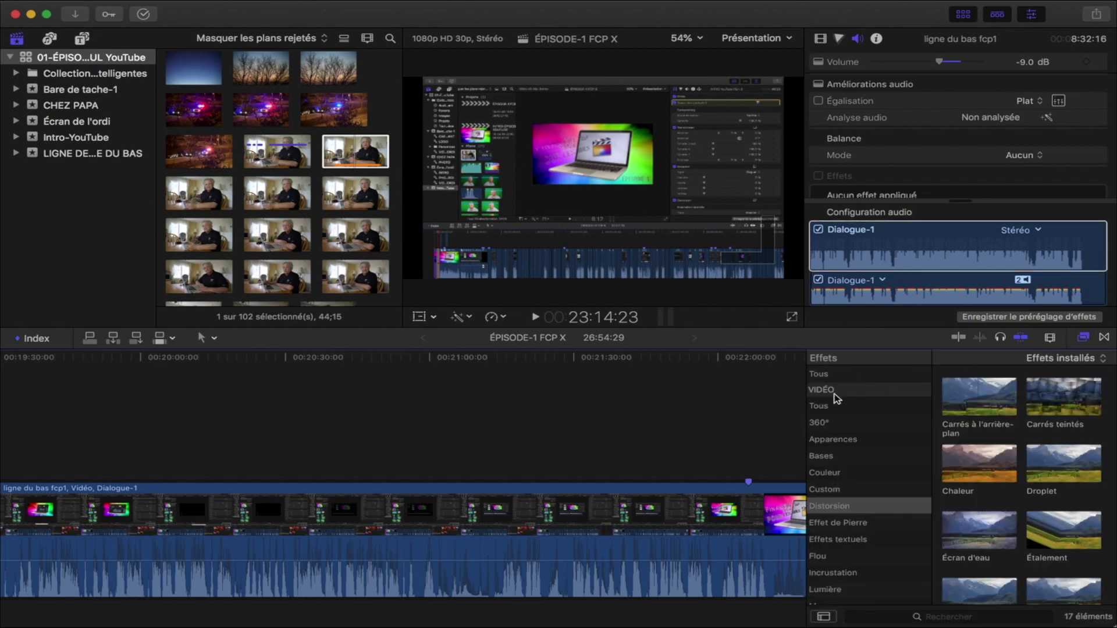
{"action": "scroll", "coordinate": [844, 522], "scroll_direction": "down", "scroll_amount": 10}
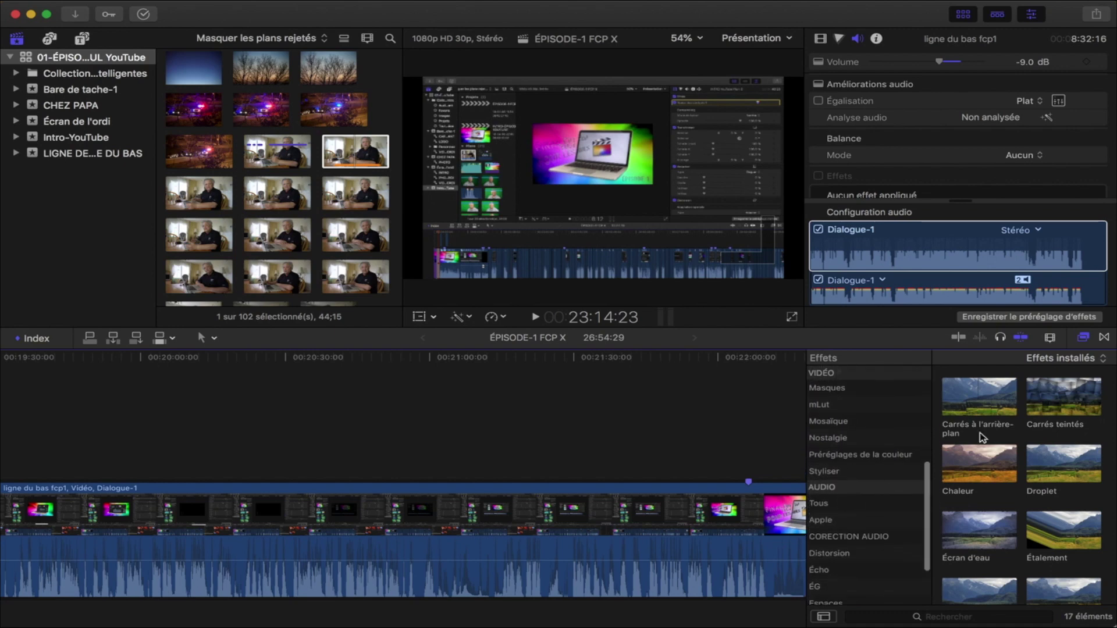
{"action": "left_click", "coordinate": [1105, 338]}
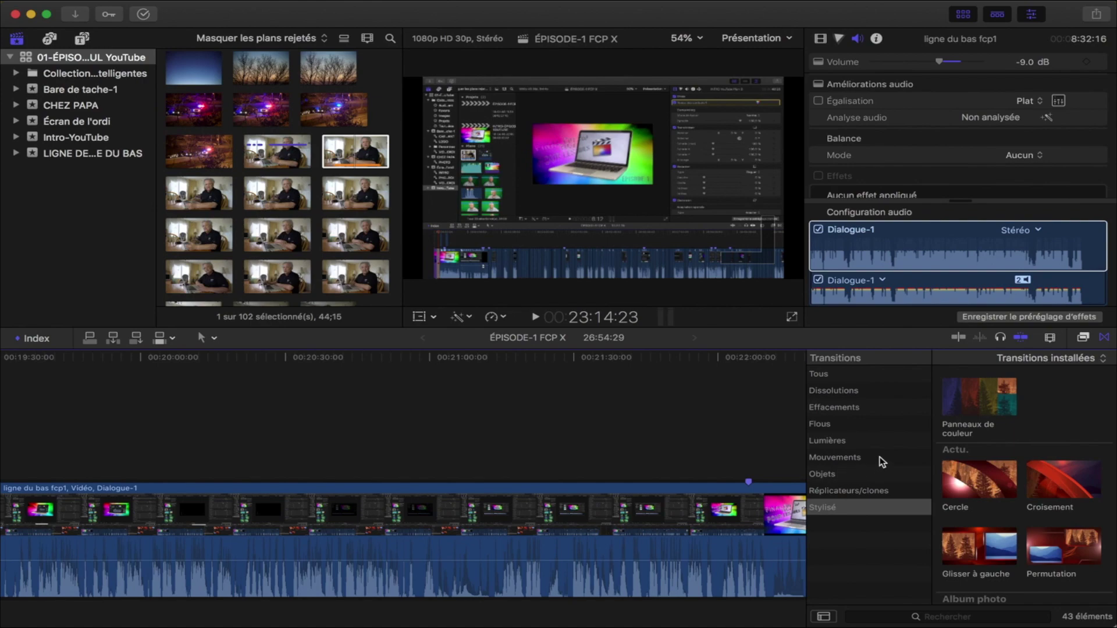
{"action": "key", "text": "ctrl+super+5"}
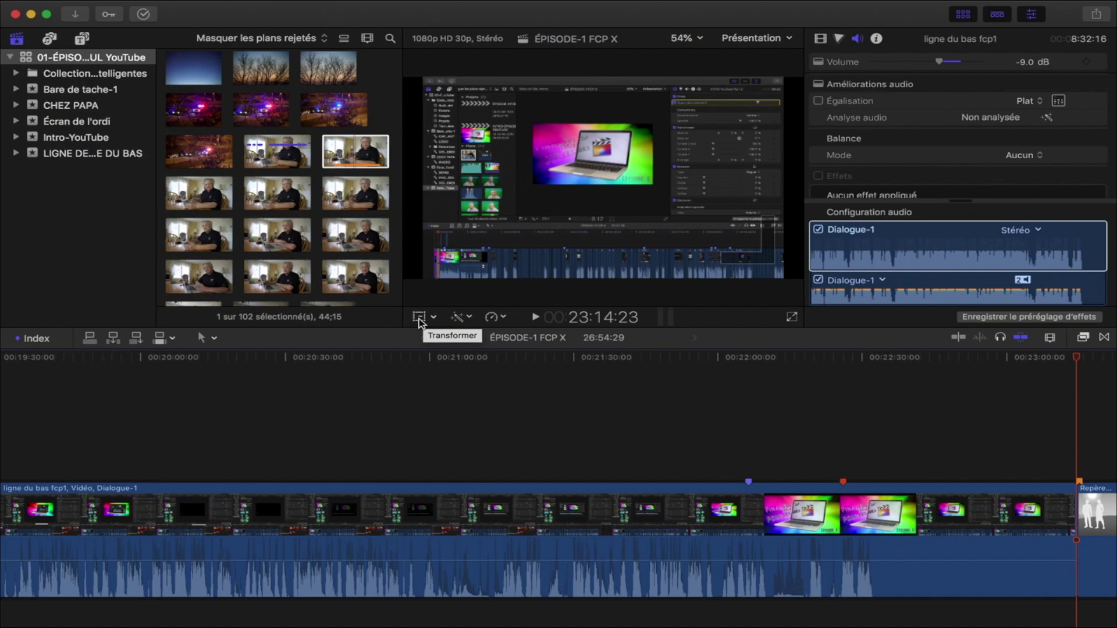
Look over the Transform modes and Enhancements options below the viewer without choosing any.
{"action": "left_click", "coordinate": [432, 322]}
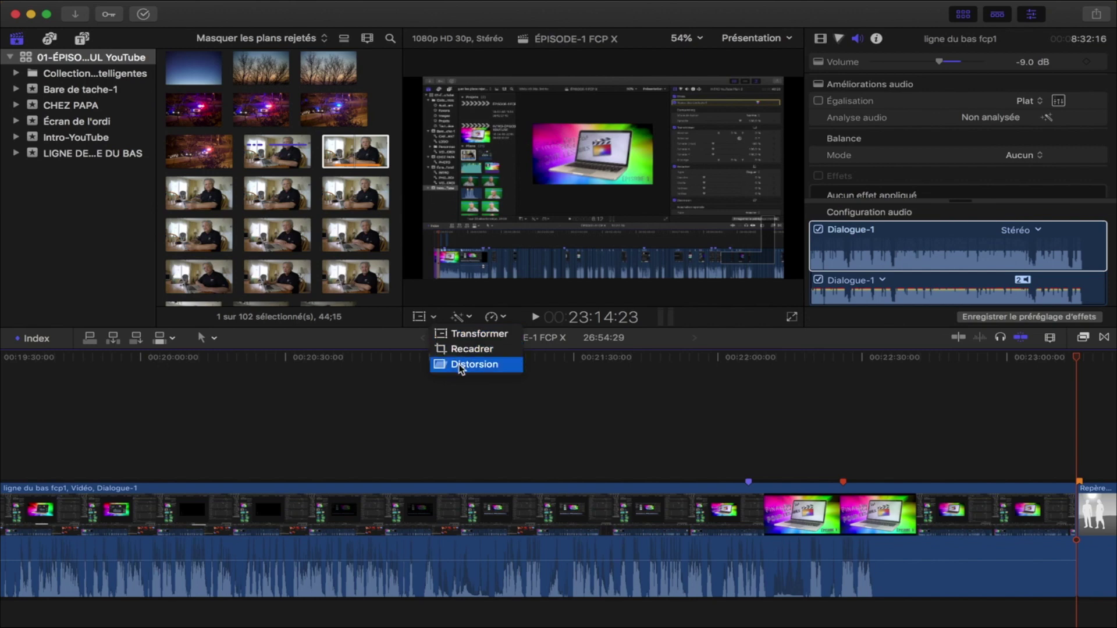
{"action": "left_click", "coordinate": [474, 298]}
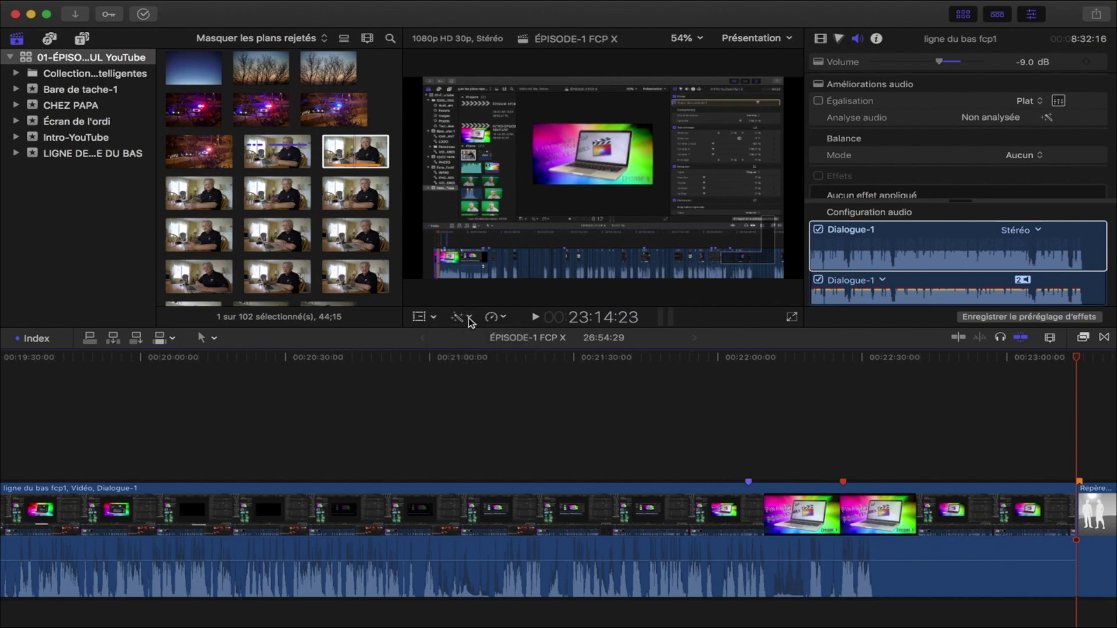
{"action": "left_click", "coordinate": [470, 319]}
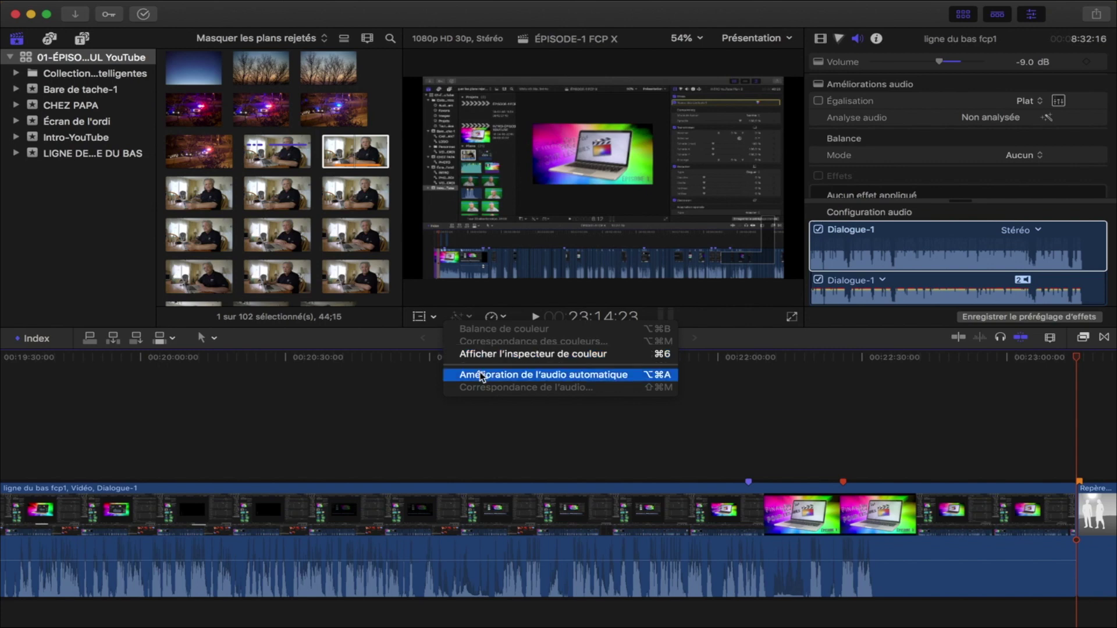
Browse the Retime speed options, close them unapplied, and jump the playhead onto the placeholder clip.
{"action": "left_click", "coordinate": [493, 314]}
{"action": "left_click", "coordinate": [503, 318]}
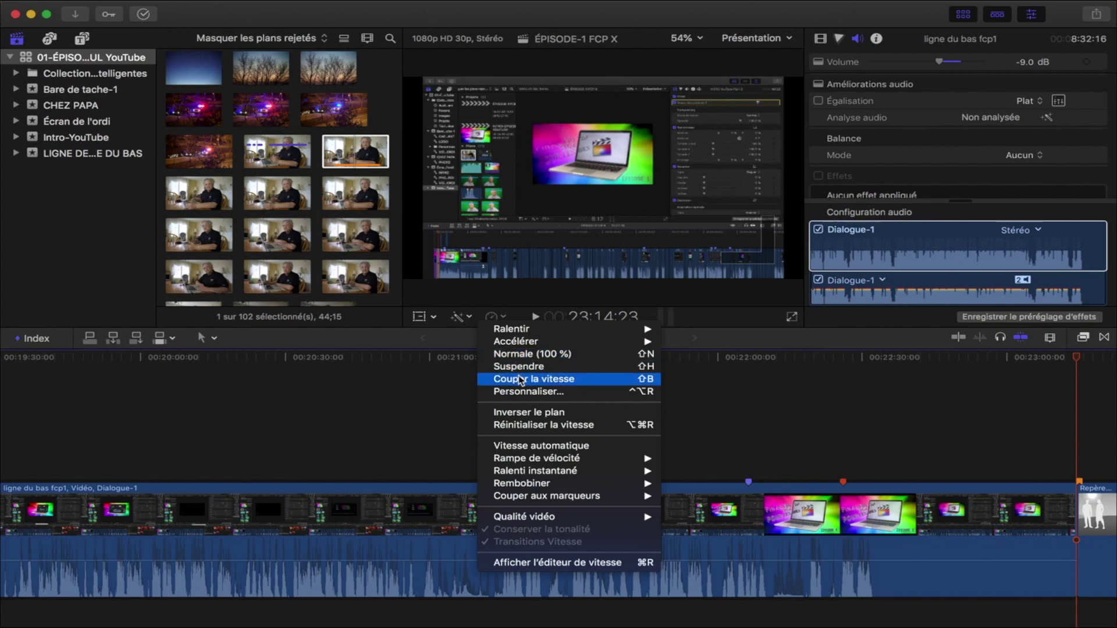
{"action": "mouse_move", "coordinate": [527, 335]}
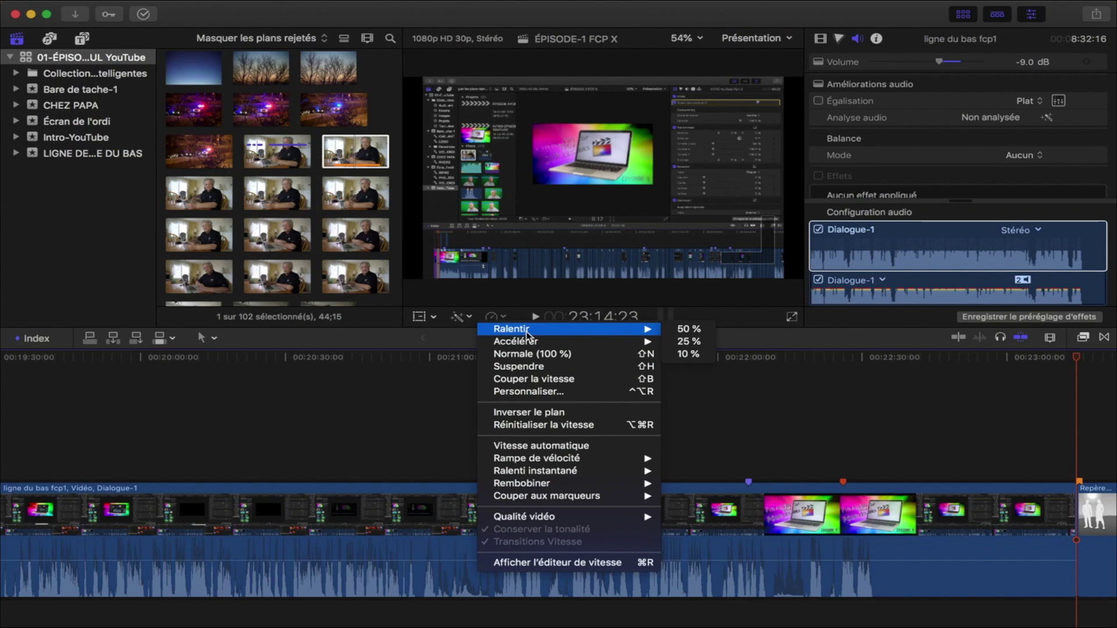
{"action": "left_click", "coordinate": [524, 299]}
{"action": "key", "text": "Down"}
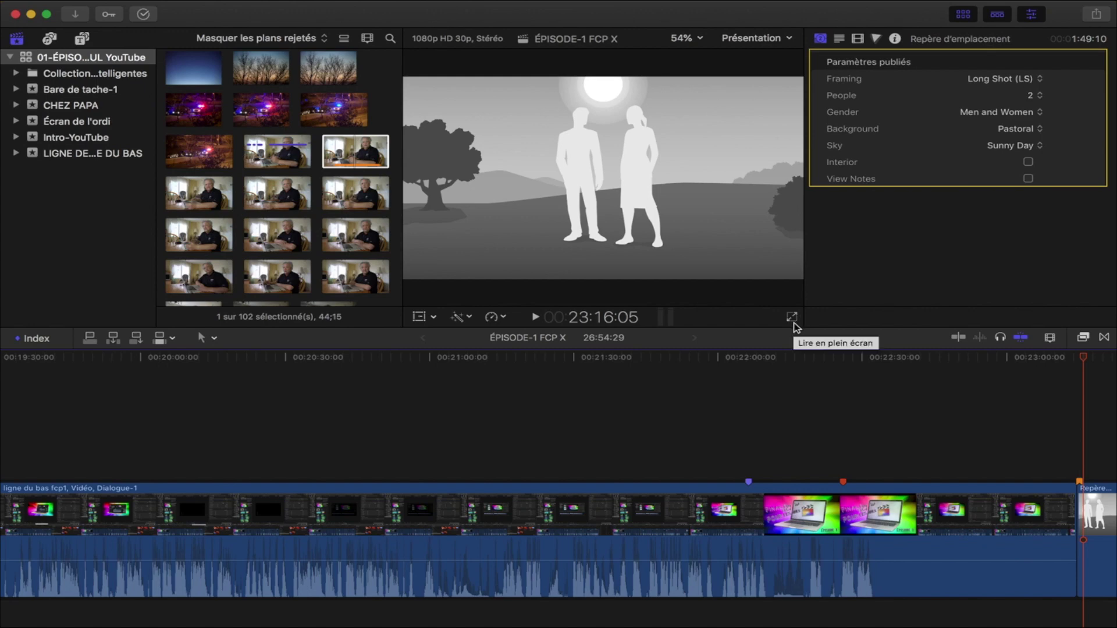
Play the project full screen from about 21:18, pause, and exit full screen.
{"action": "left_click", "coordinate": [516, 394]}
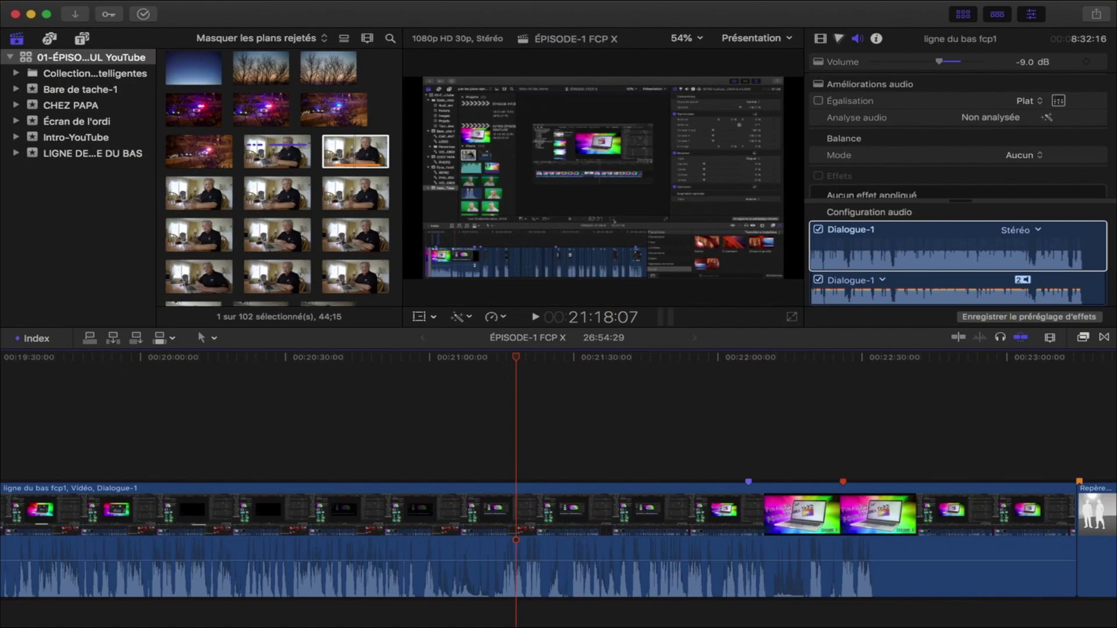
{"action": "key", "text": "super+shift+f"}
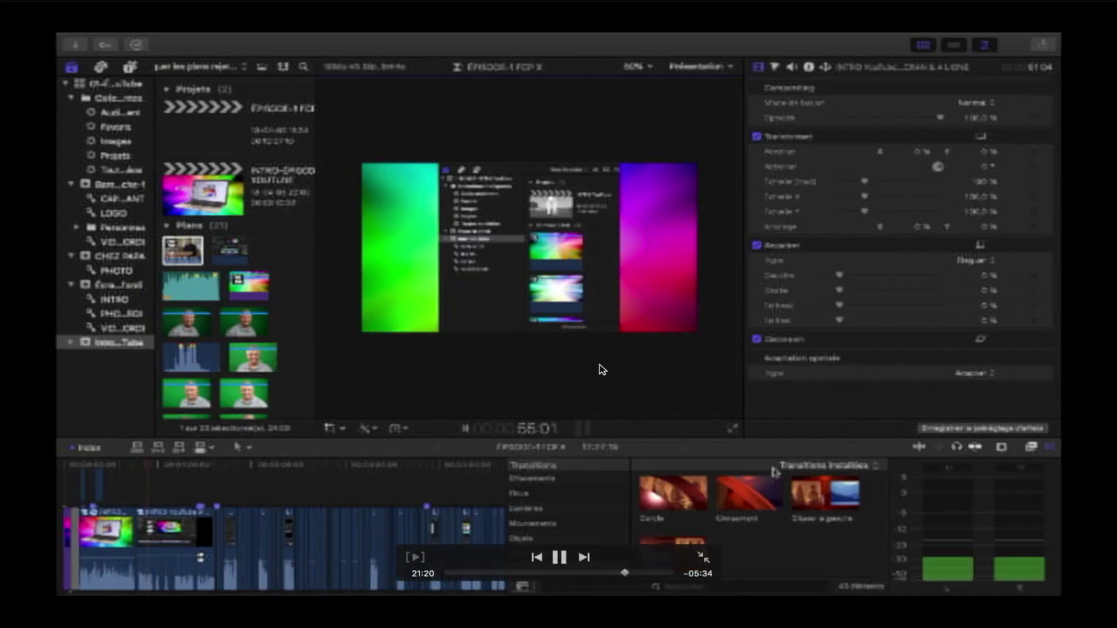
{"action": "key", "text": "space"}
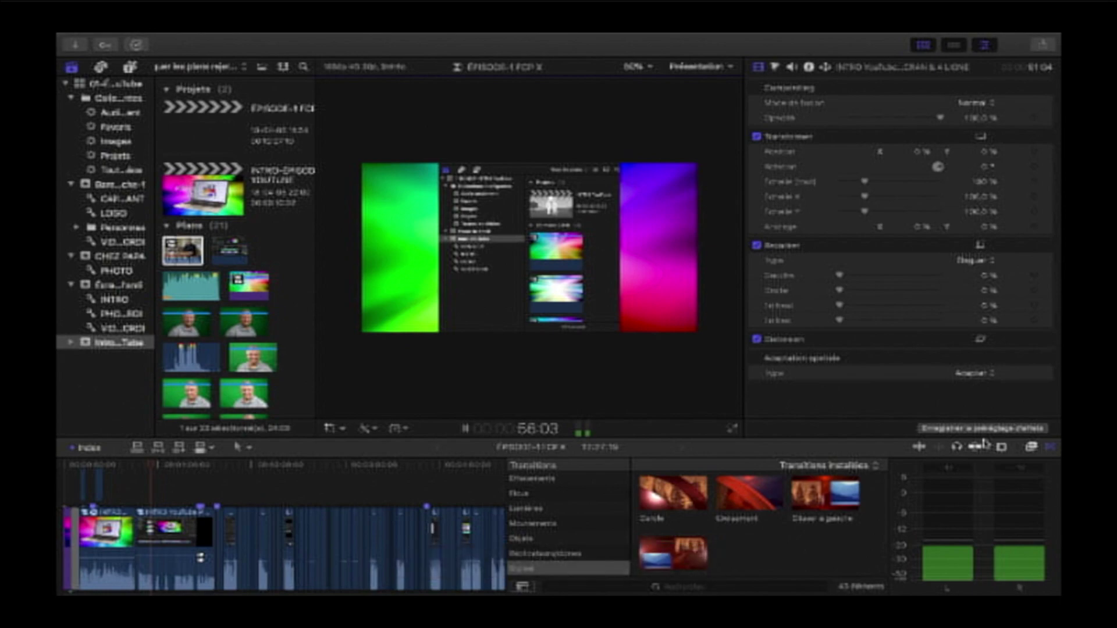
{"action": "key", "text": "Escape"}
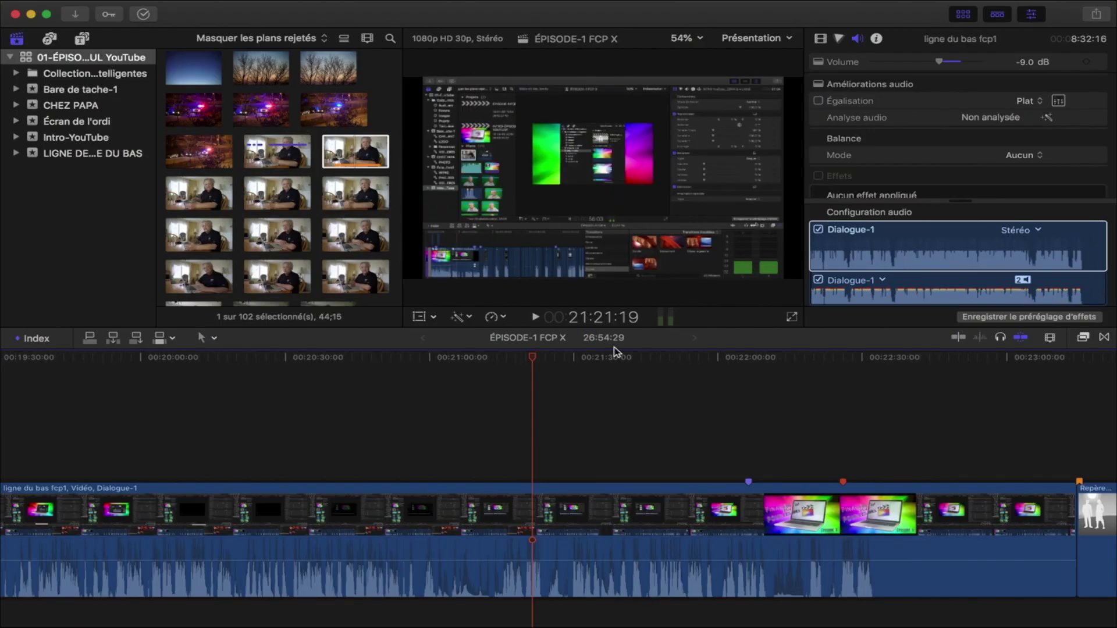